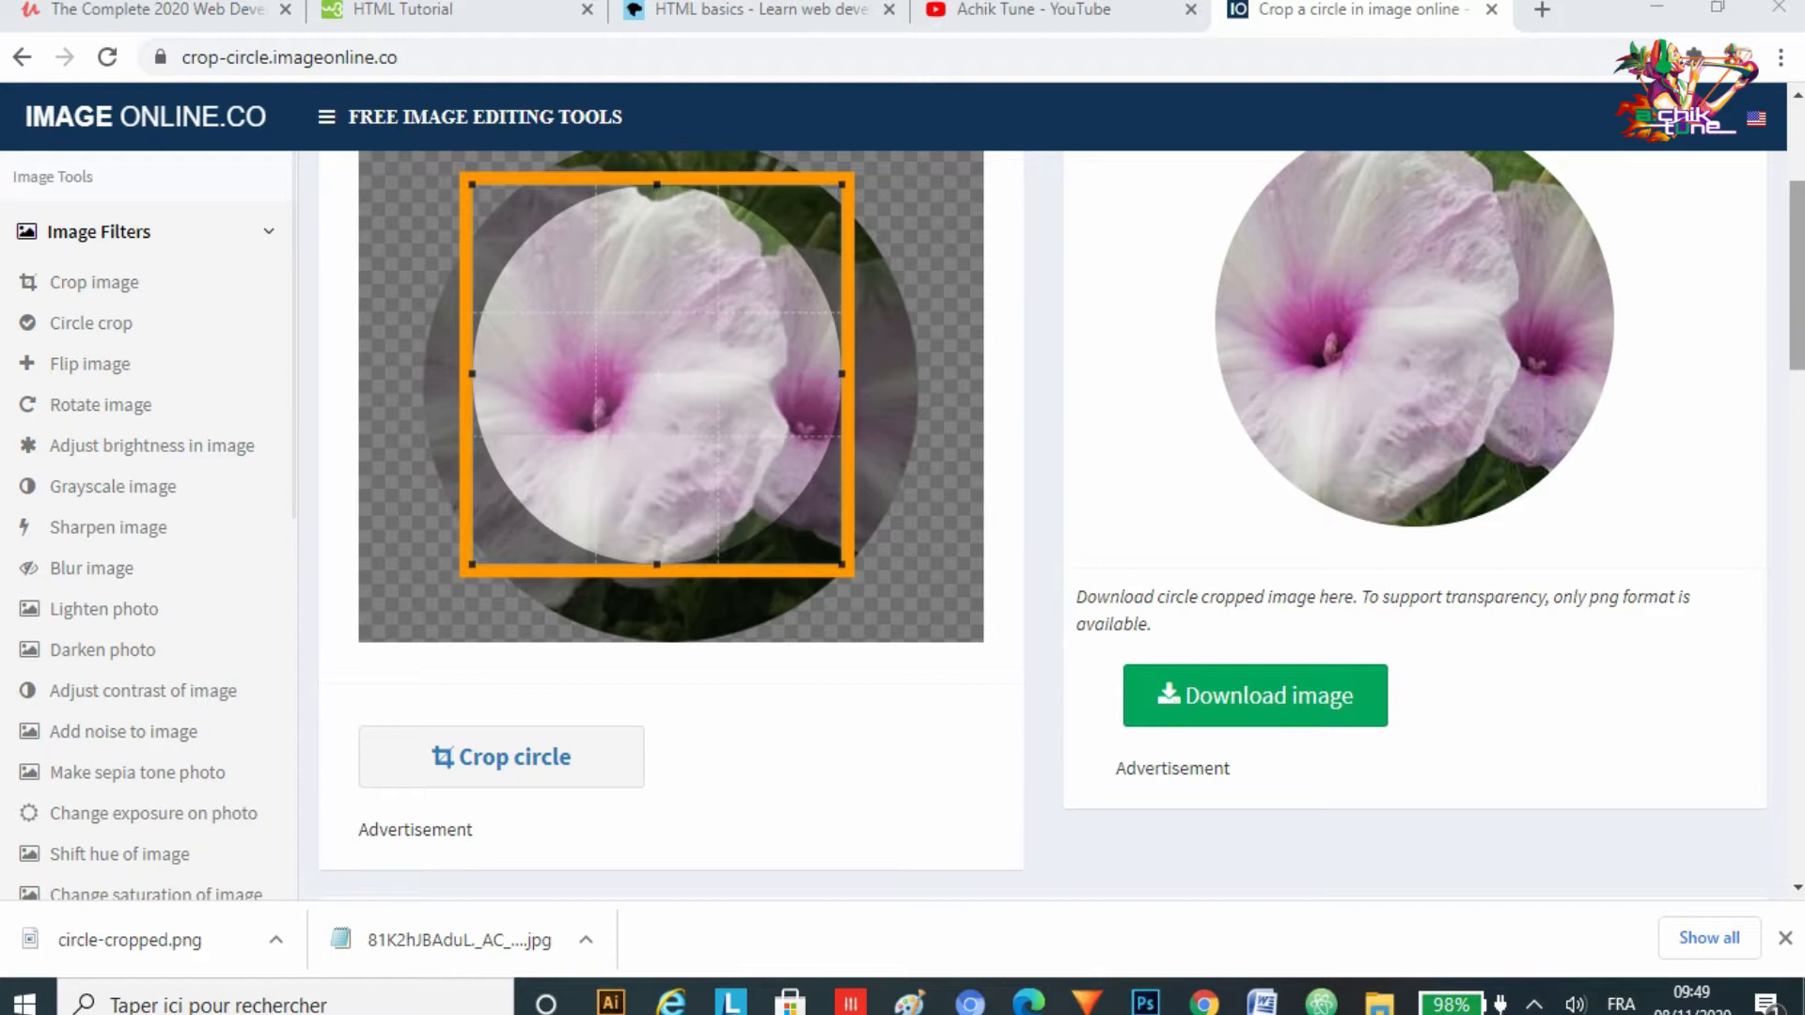
{"action": "scroll", "coordinate": [1061, 525], "scroll_direction": "up", "scroll_amount": 1}
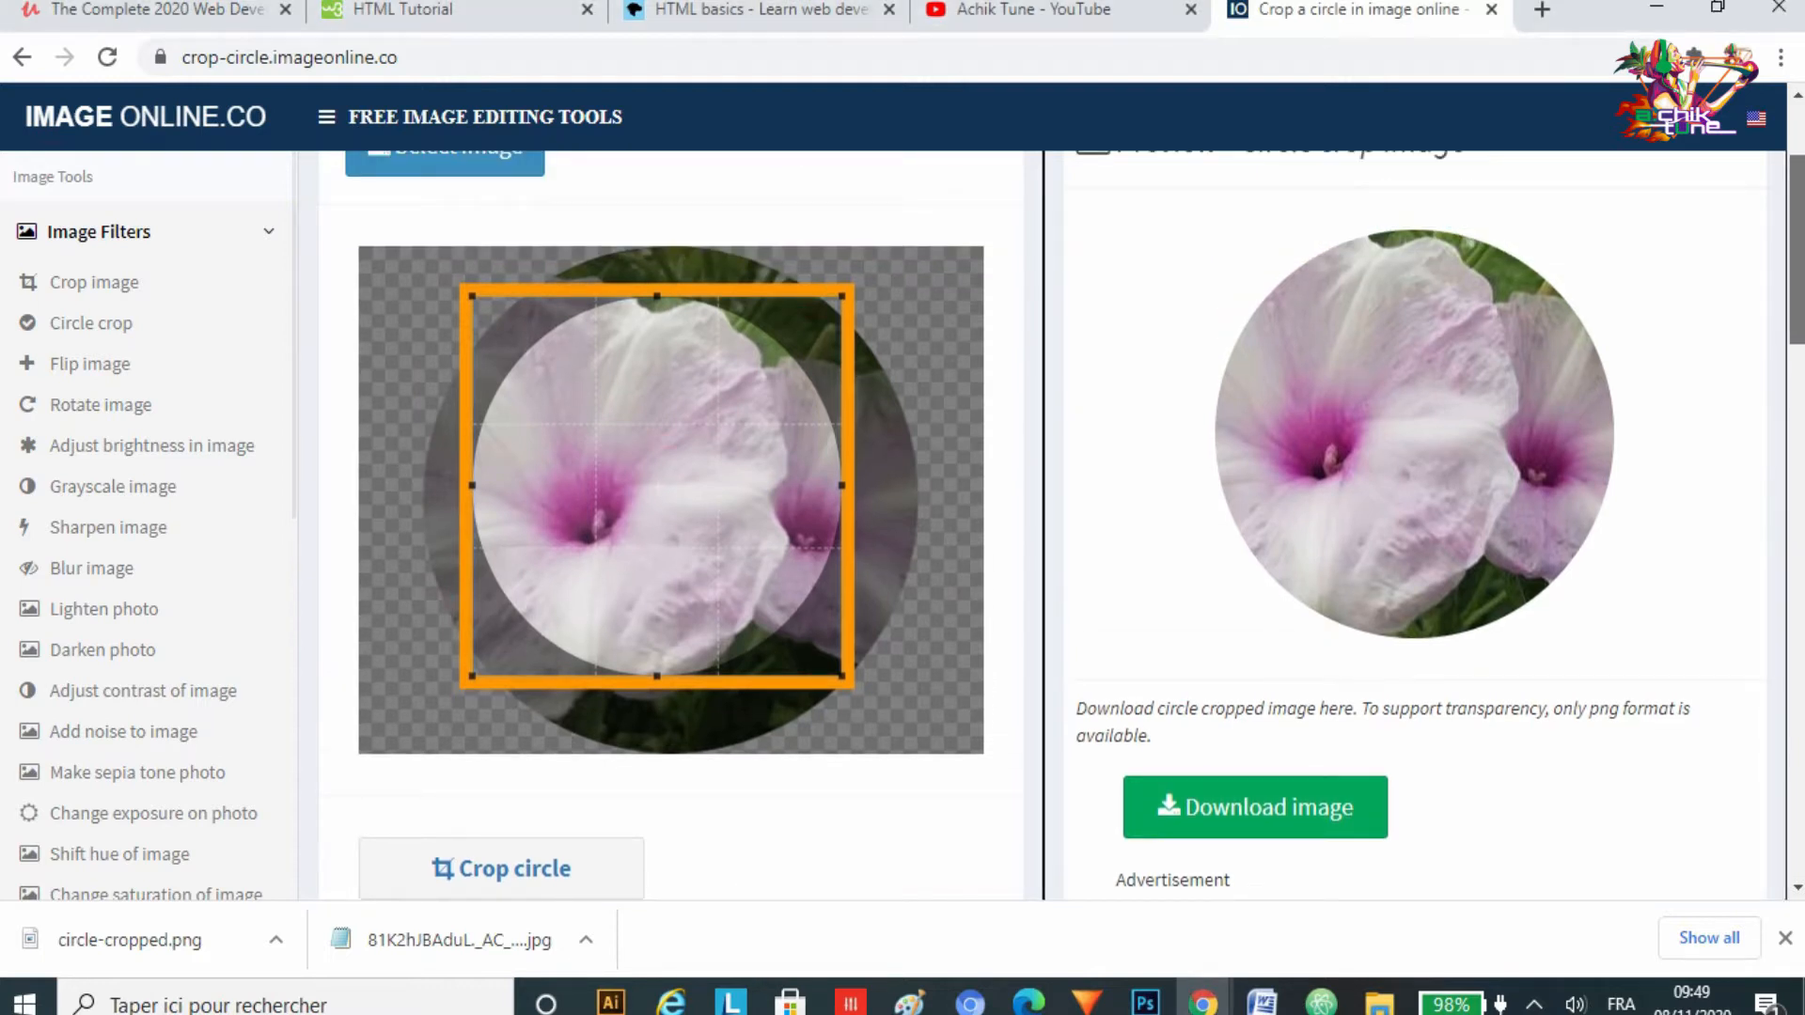
{"action": "scroll", "coordinate": [1043, 524], "scroll_direction": "down", "scroll_amount": 1}
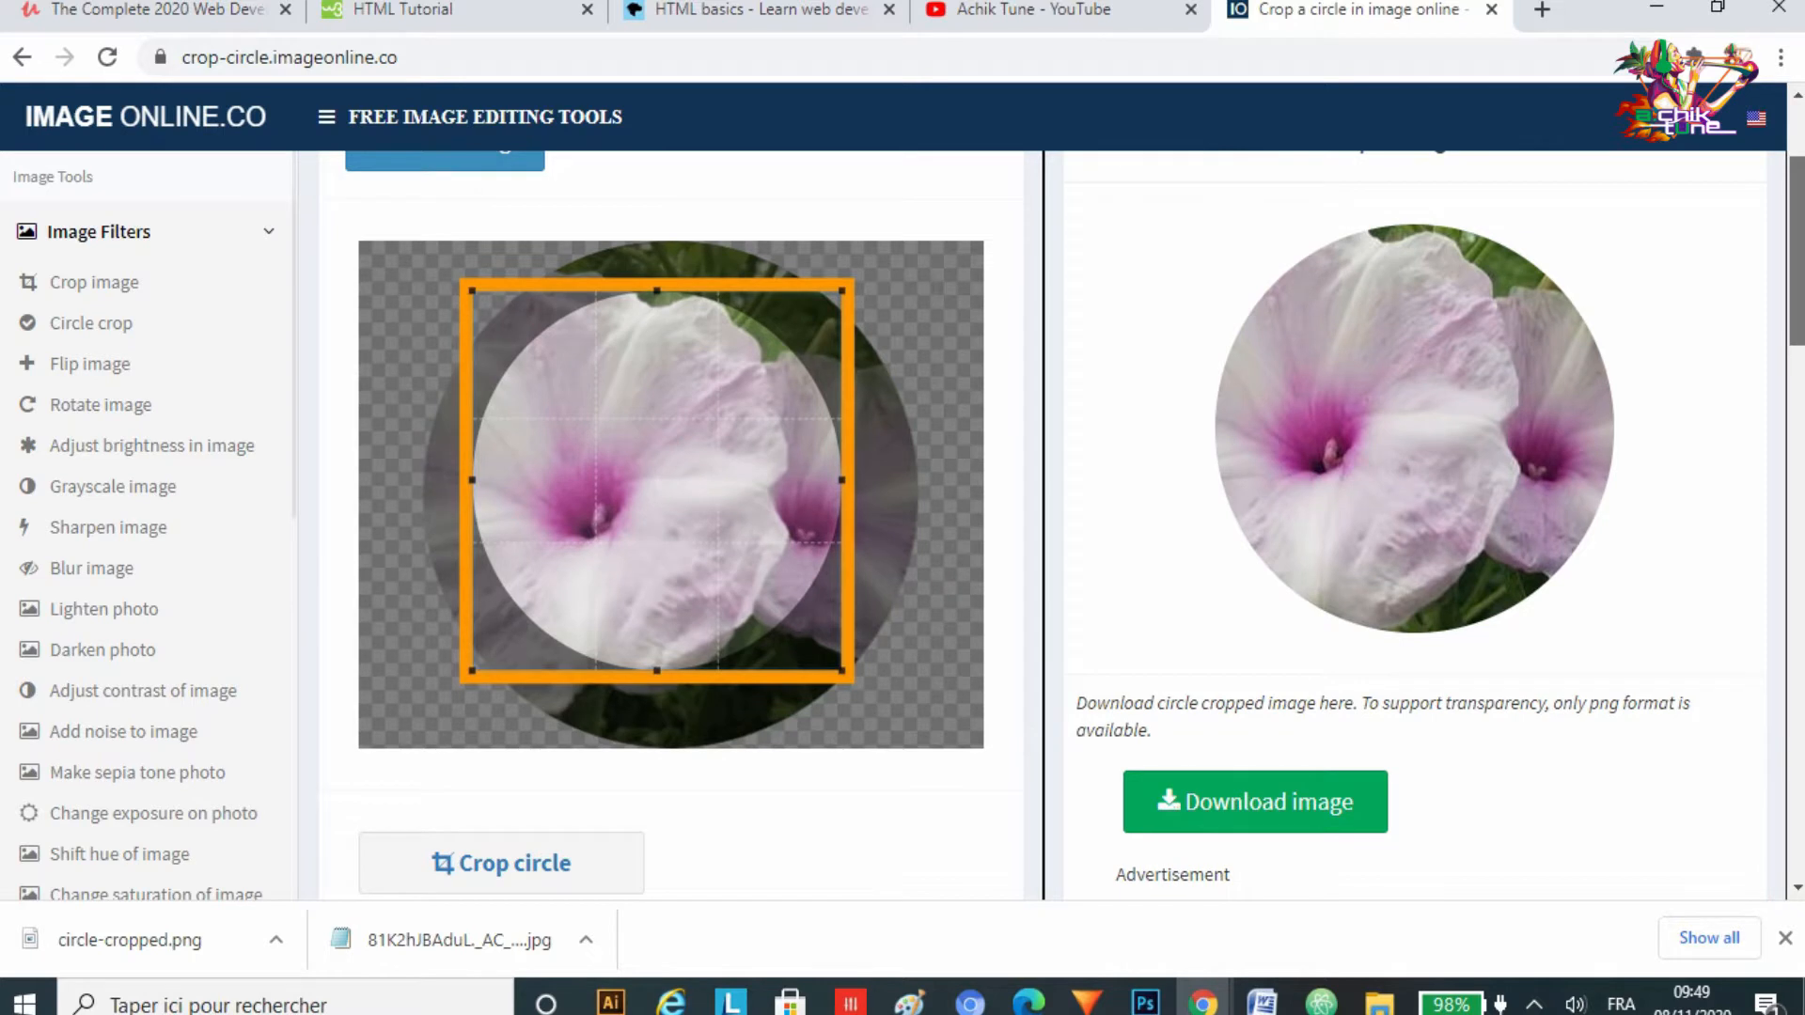
{"action": "scroll", "coordinate": [1075, 526], "scroll_direction": "down", "scroll_amount": 1}
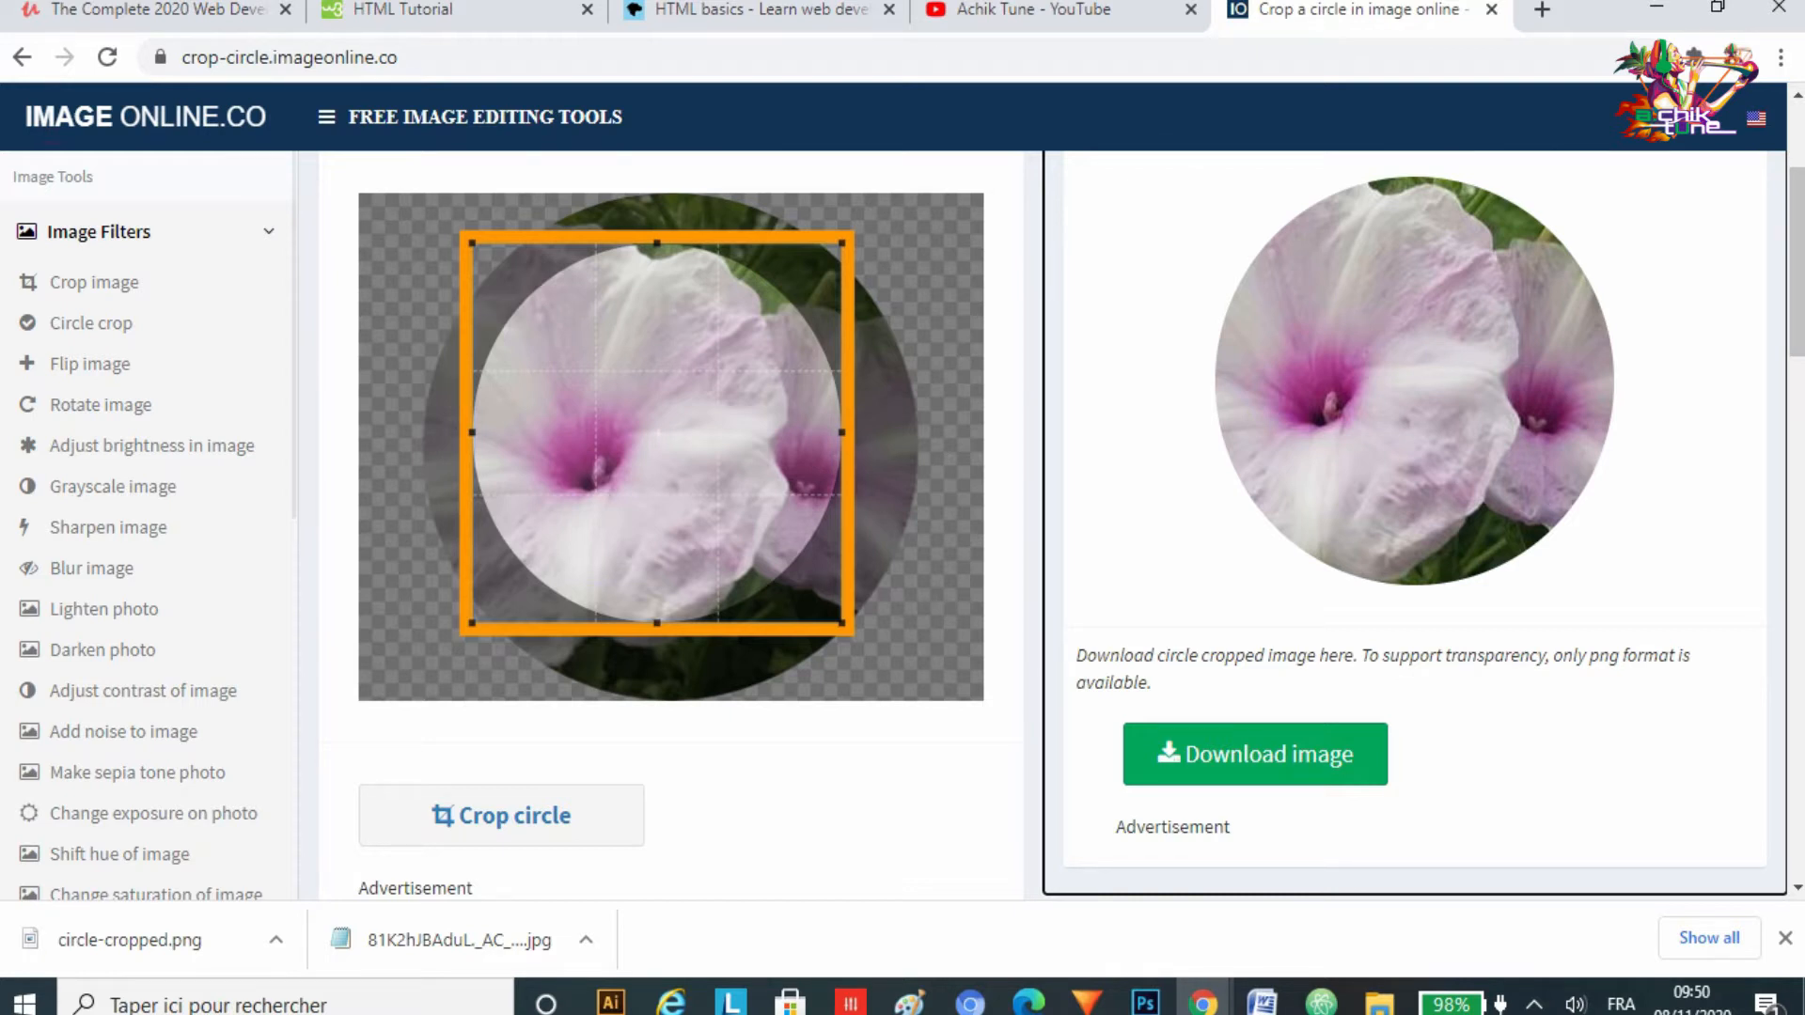
{"action": "left_click", "coordinate": [289, 57]}
{"action": "left_click", "coordinate": [459, 58]}
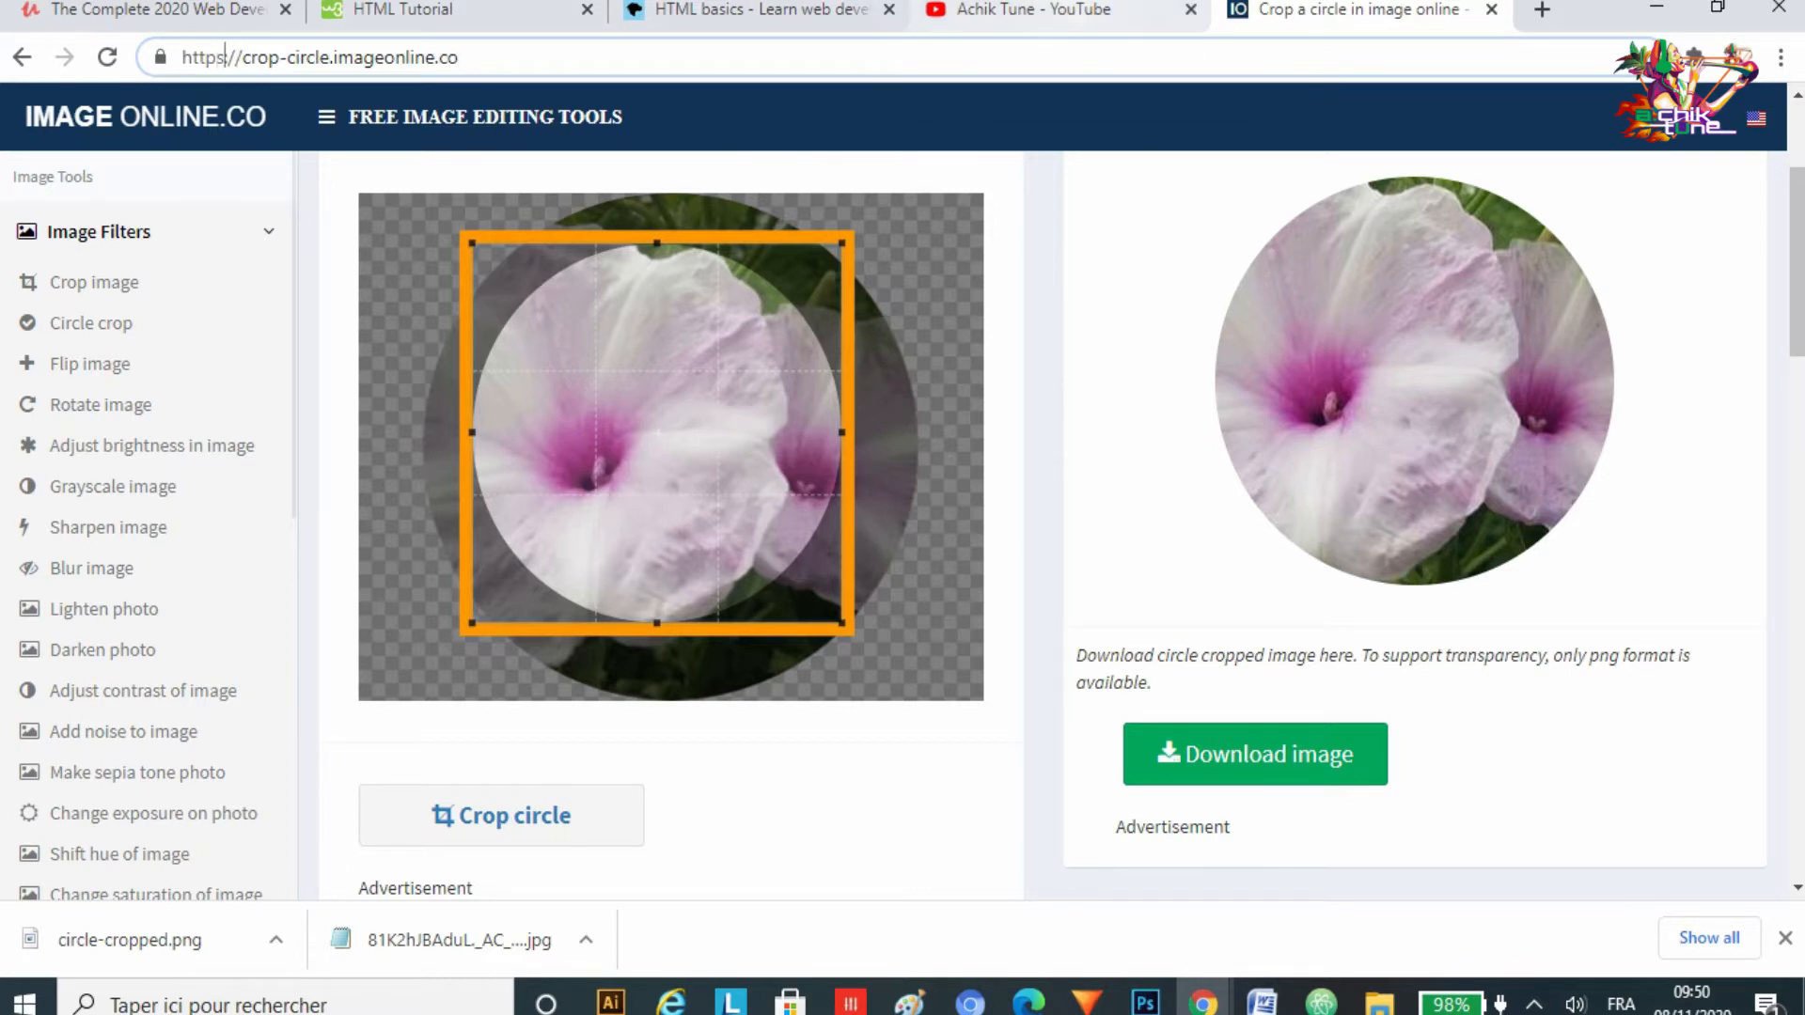
{"action": "key", "text": "Left"}
{"action": "key", "text": "Right"}
{"action": "key", "text": "Right"}
{"action": "key", "text": "Right"}
{"action": "key", "text": "Right"}
{"action": "key", "text": "Left"}
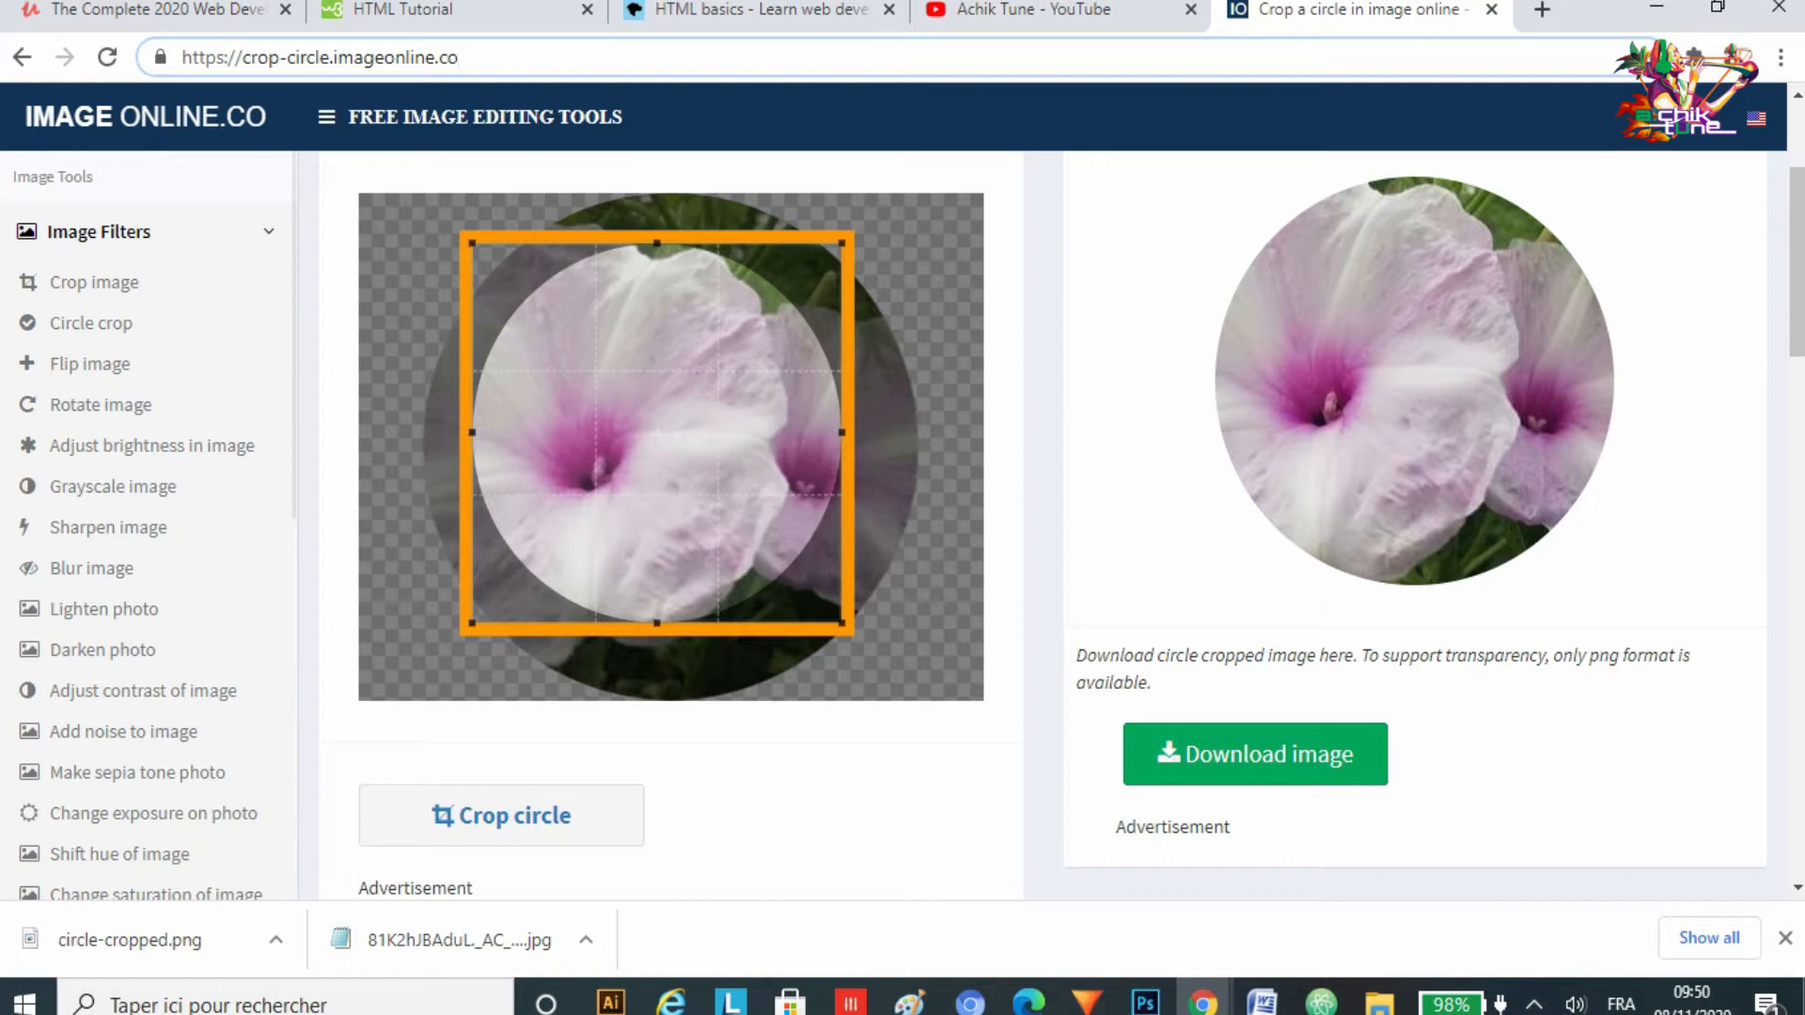
{"action": "left_click", "coordinate": [1415, 523]}
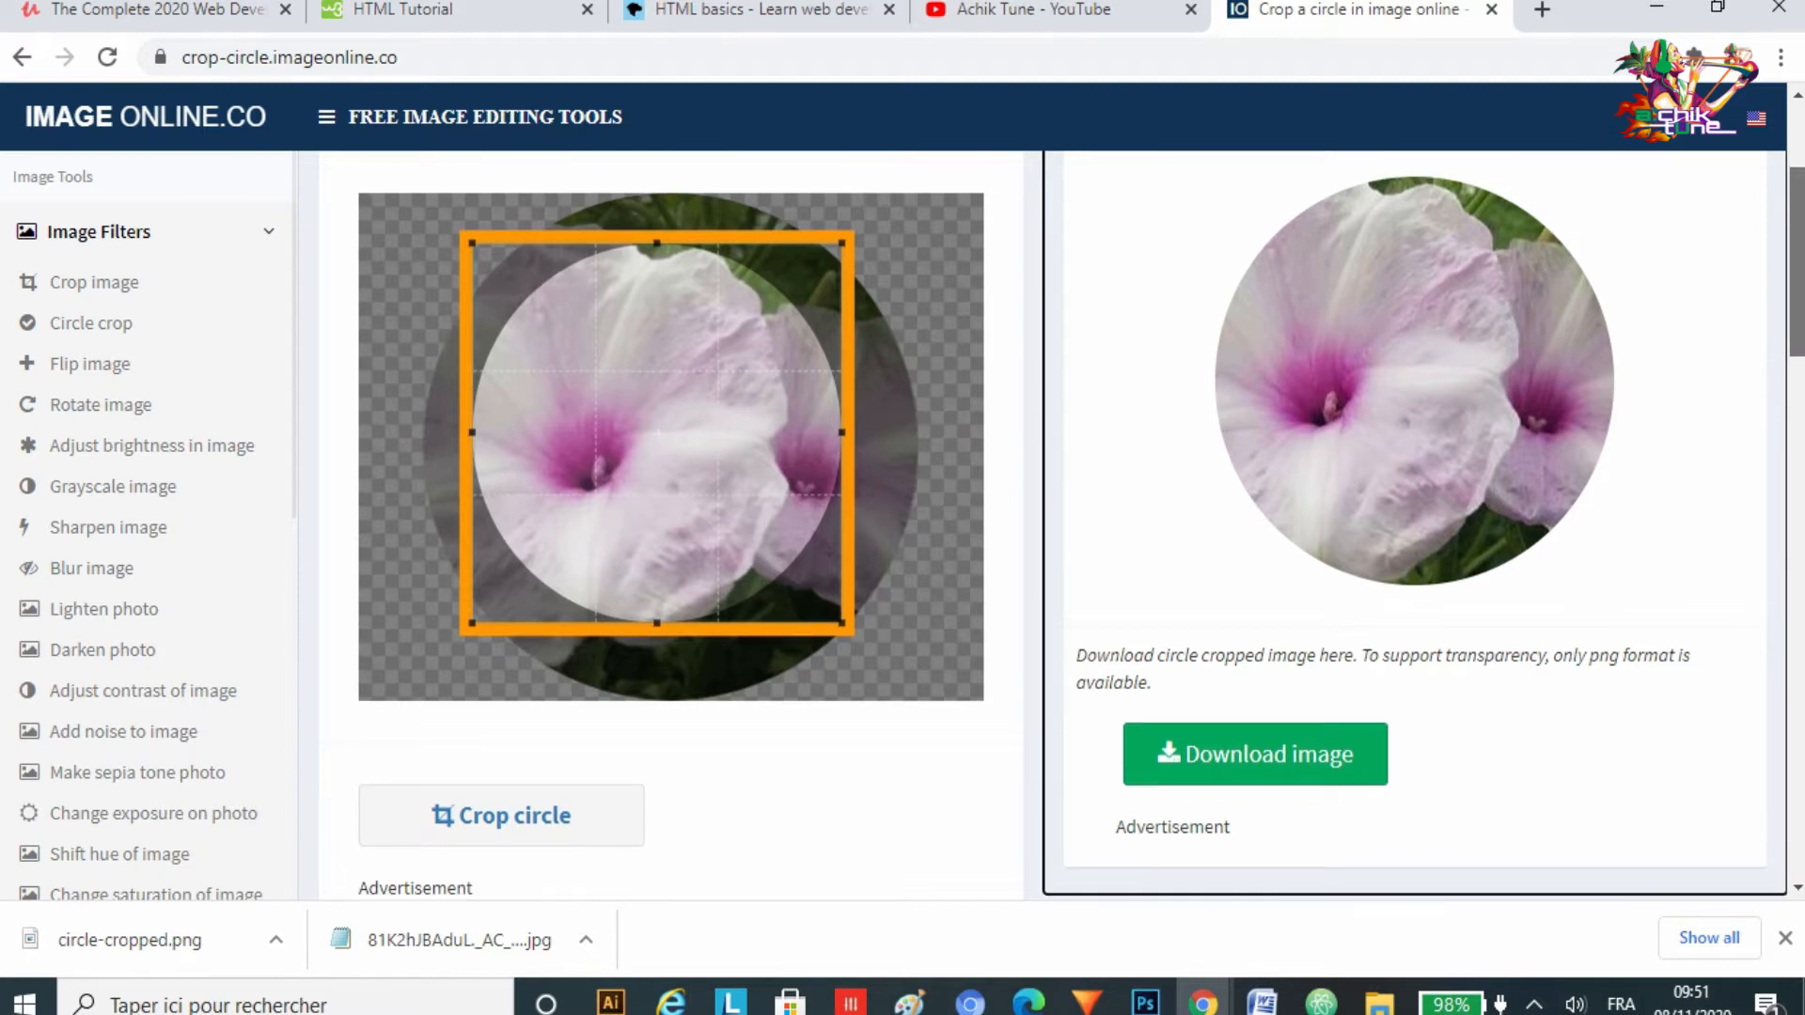
{"action": "scroll", "coordinate": [1062, 525], "scroll_direction": "down", "scroll_amount": 1}
{"action": "left_click_drag", "start_coordinate": [1796, 279], "coordinate": [1796, 255]}
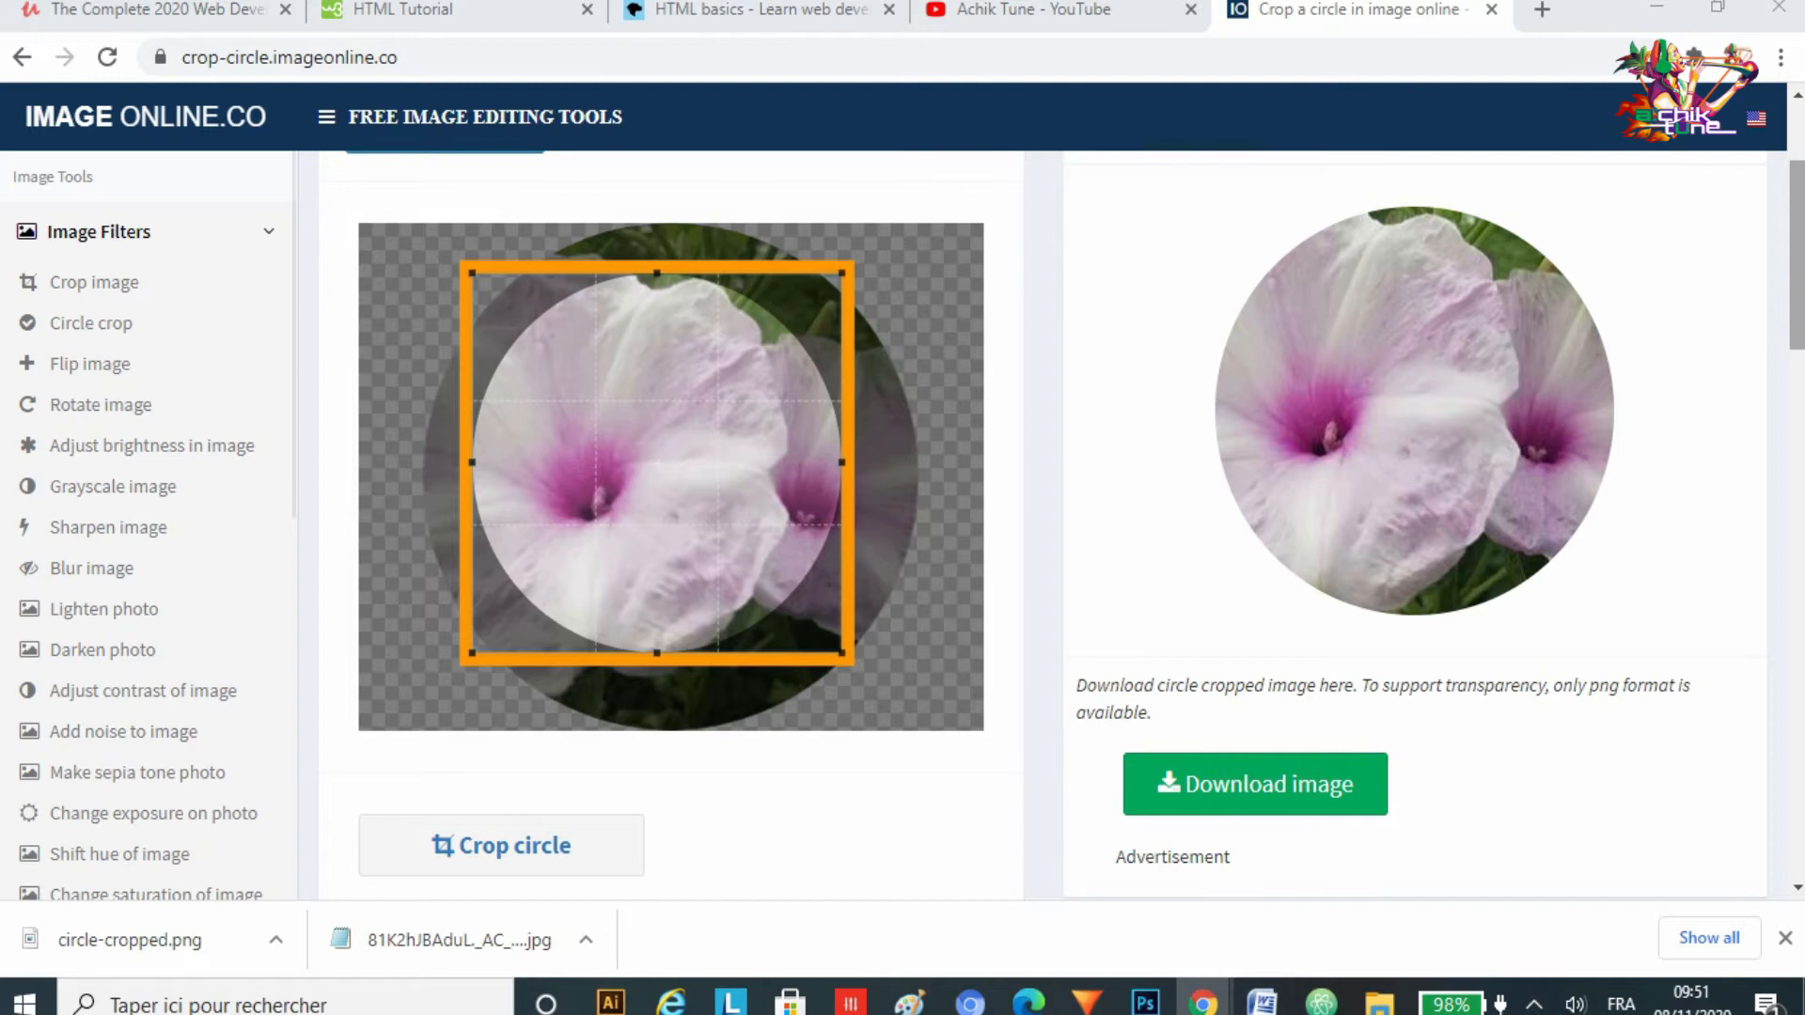
Step: Upload the pink flower image 81K2hJBAduL._AC_UL600_SR600,600_.jpg into the circle crop tool
{"action": "scroll", "coordinate": [1053, 526], "scroll_direction": "down", "scroll_amount": 4}
{"action": "scroll", "coordinate": [1053, 526], "scroll_direction": "up", "scroll_amount": 7}
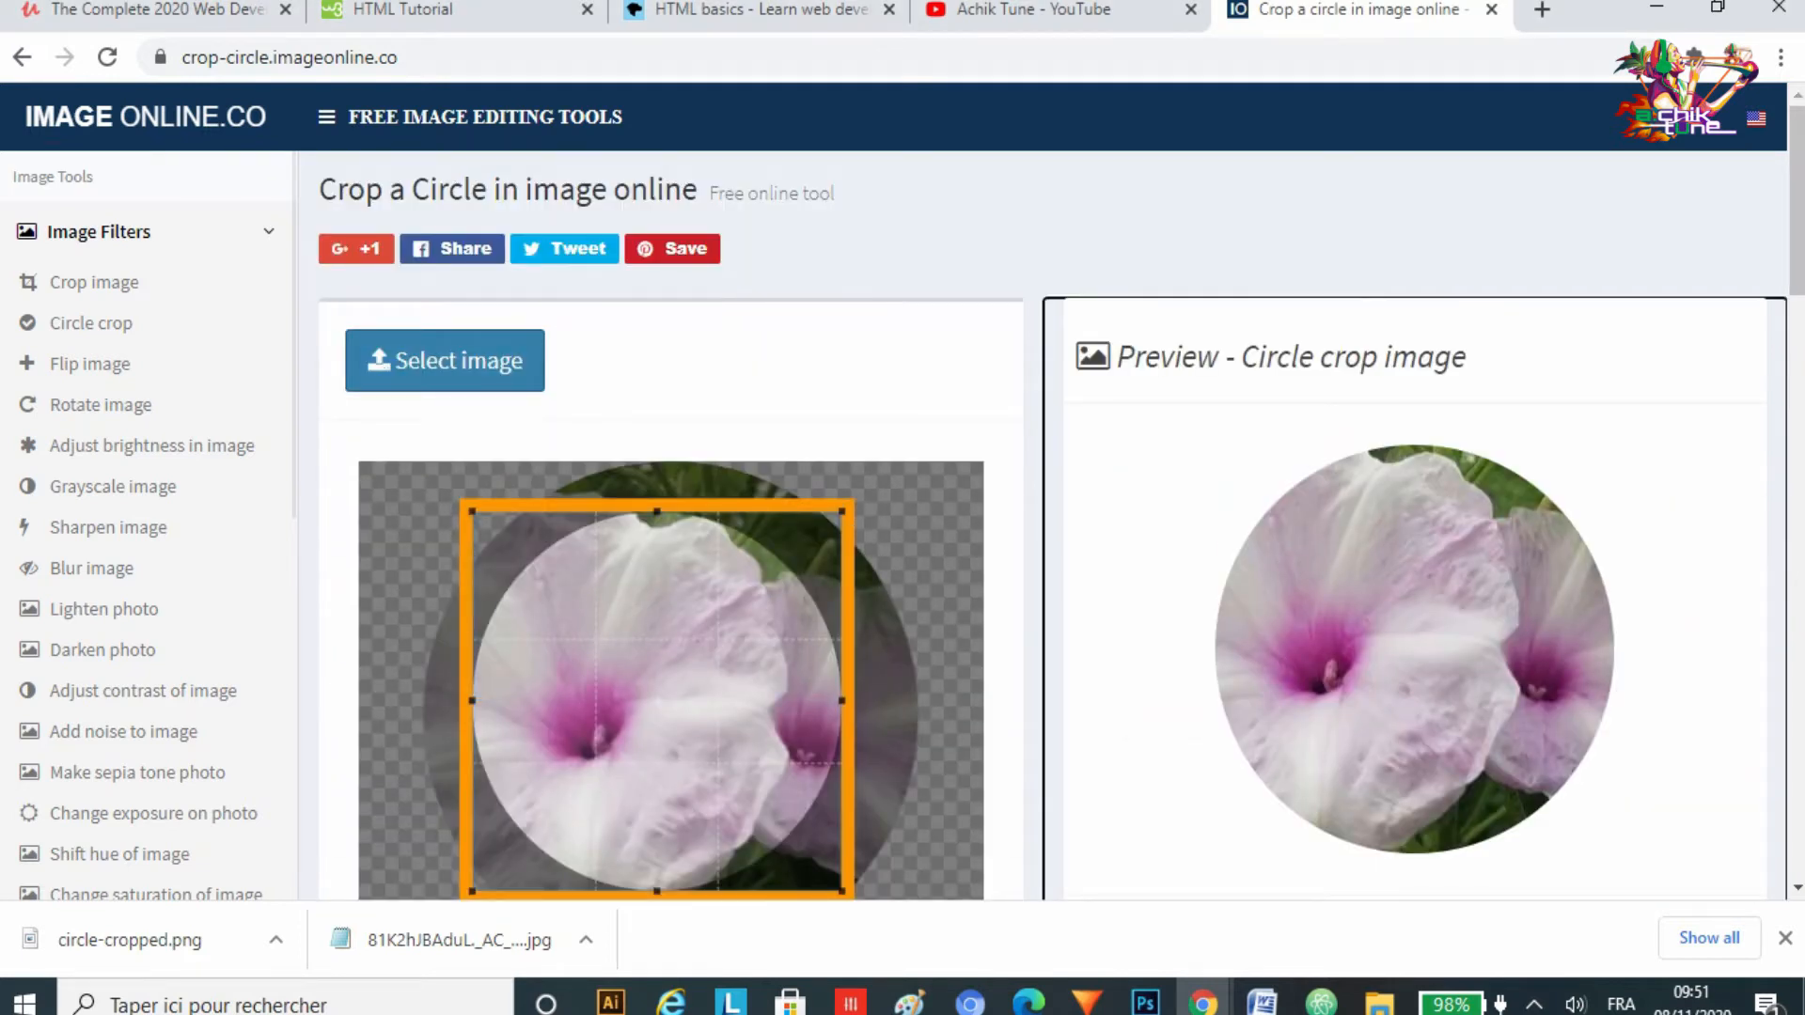
{"action": "left_click", "coordinate": [445, 360]}
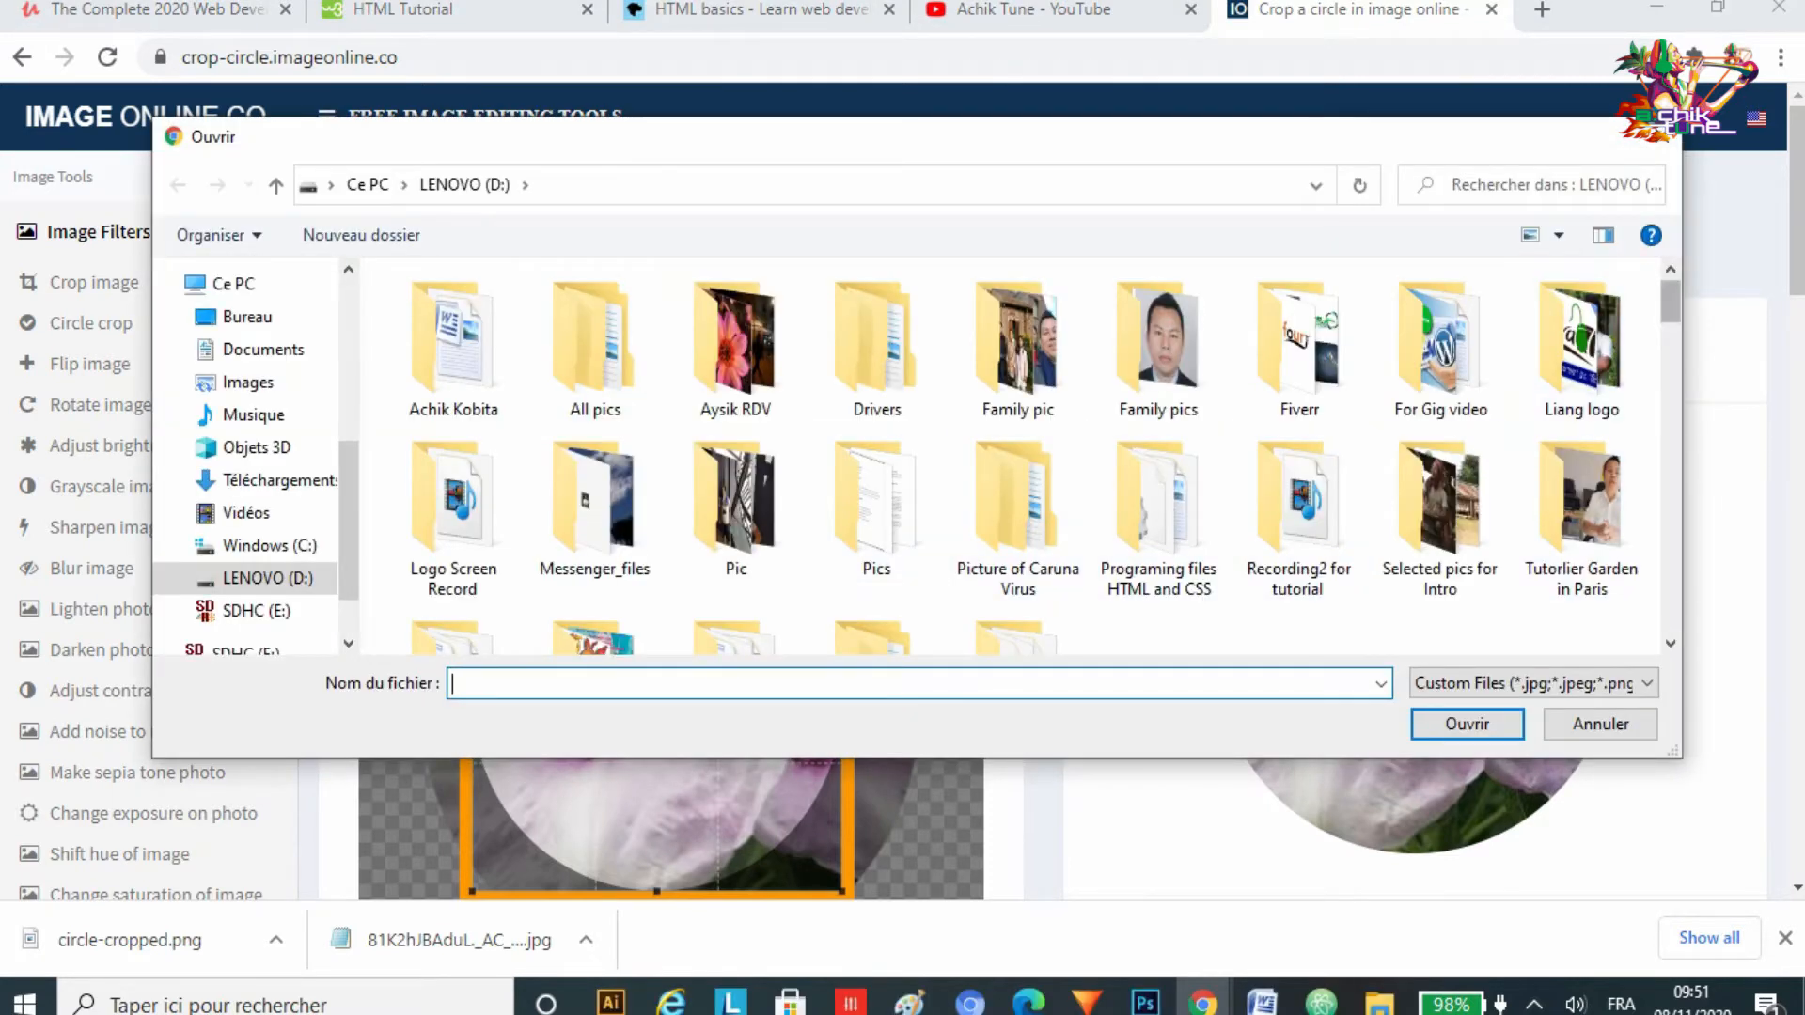
{"action": "scroll", "coordinate": [1034, 461], "scroll_direction": "down", "scroll_amount": 4}
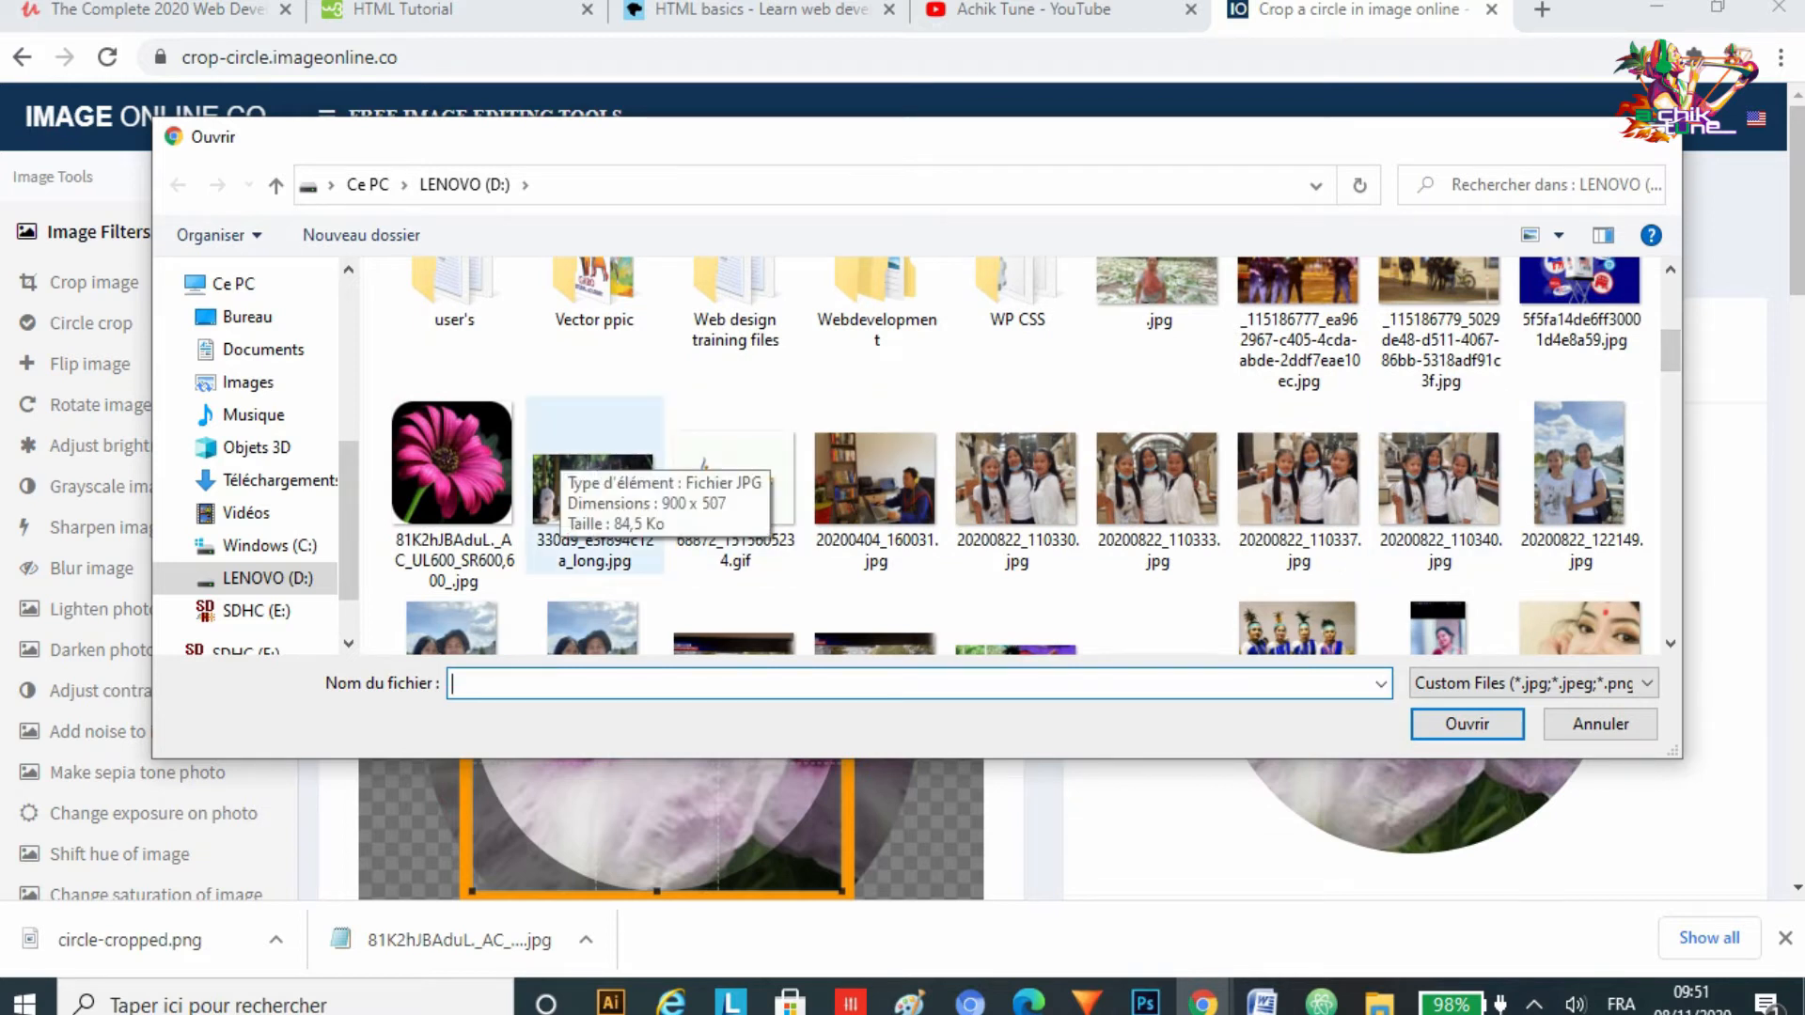
{"action": "left_click", "coordinate": [451, 470]}
{"action": "left_click", "coordinate": [1467, 724]}
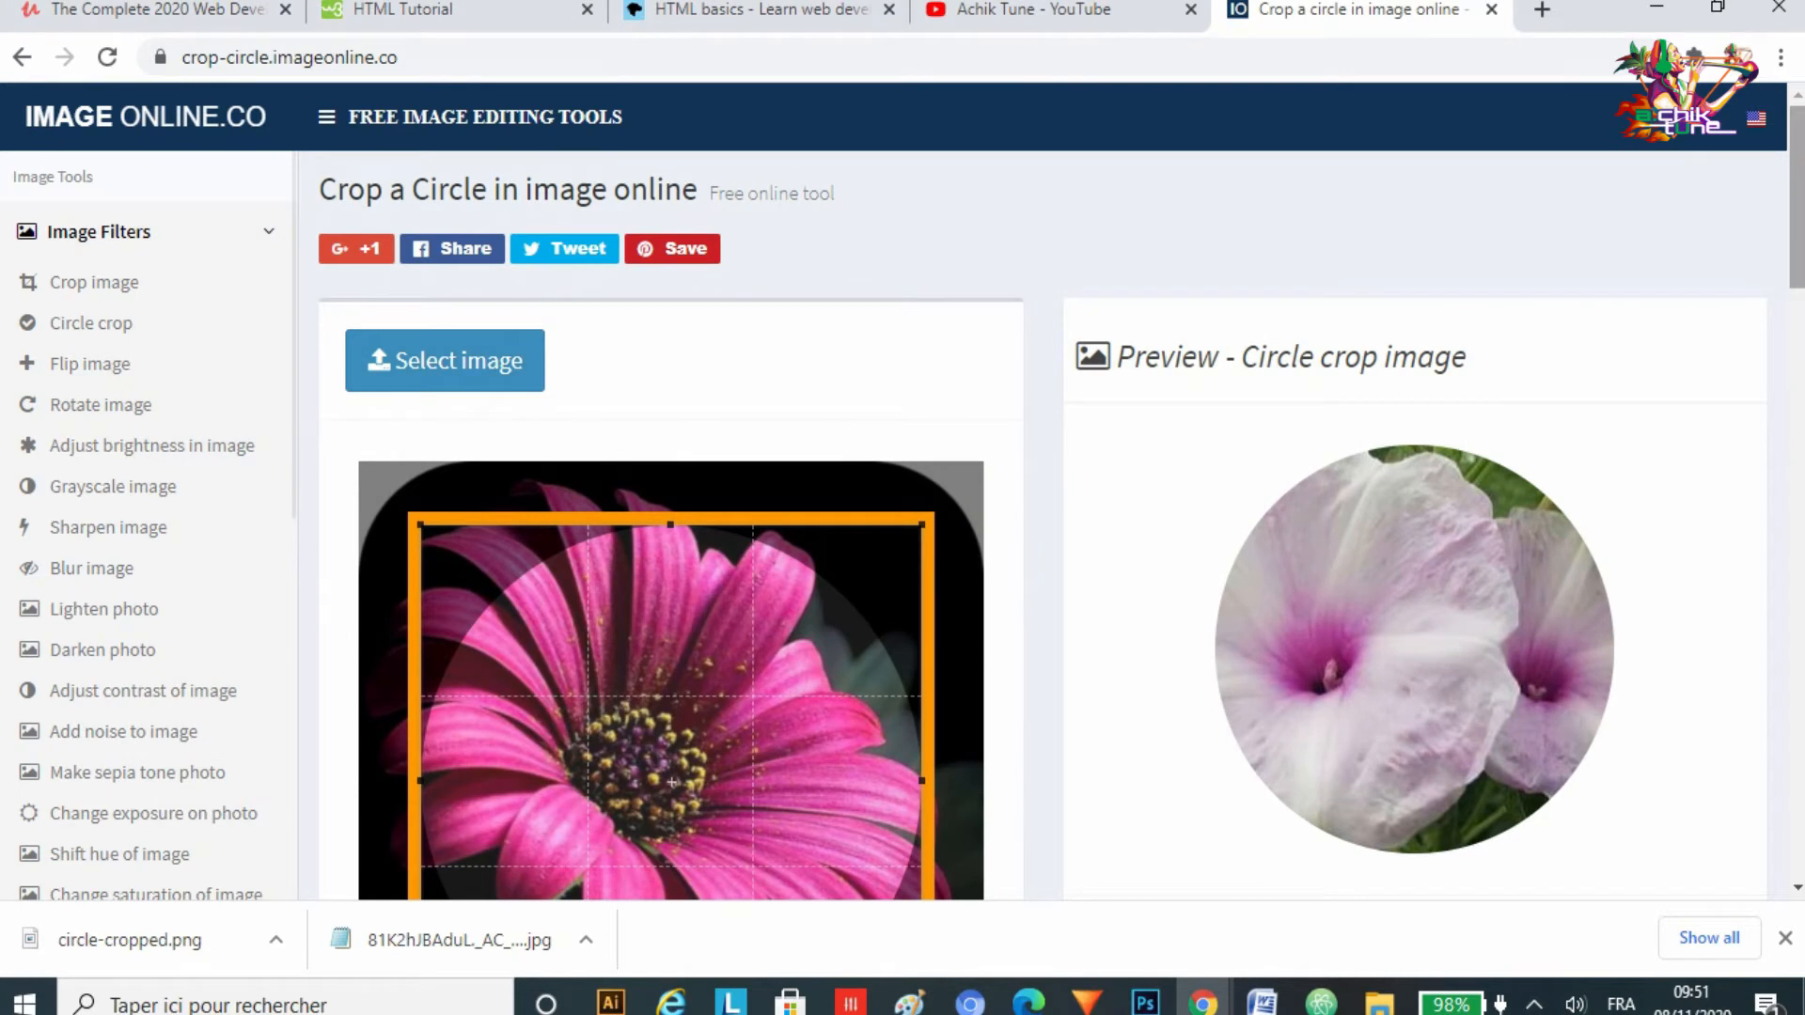
Step: Adjust the crop frame around the pink flower and apply the circle crop
{"action": "scroll", "coordinate": [1062, 507], "scroll_direction": "down", "scroll_amount": 3}
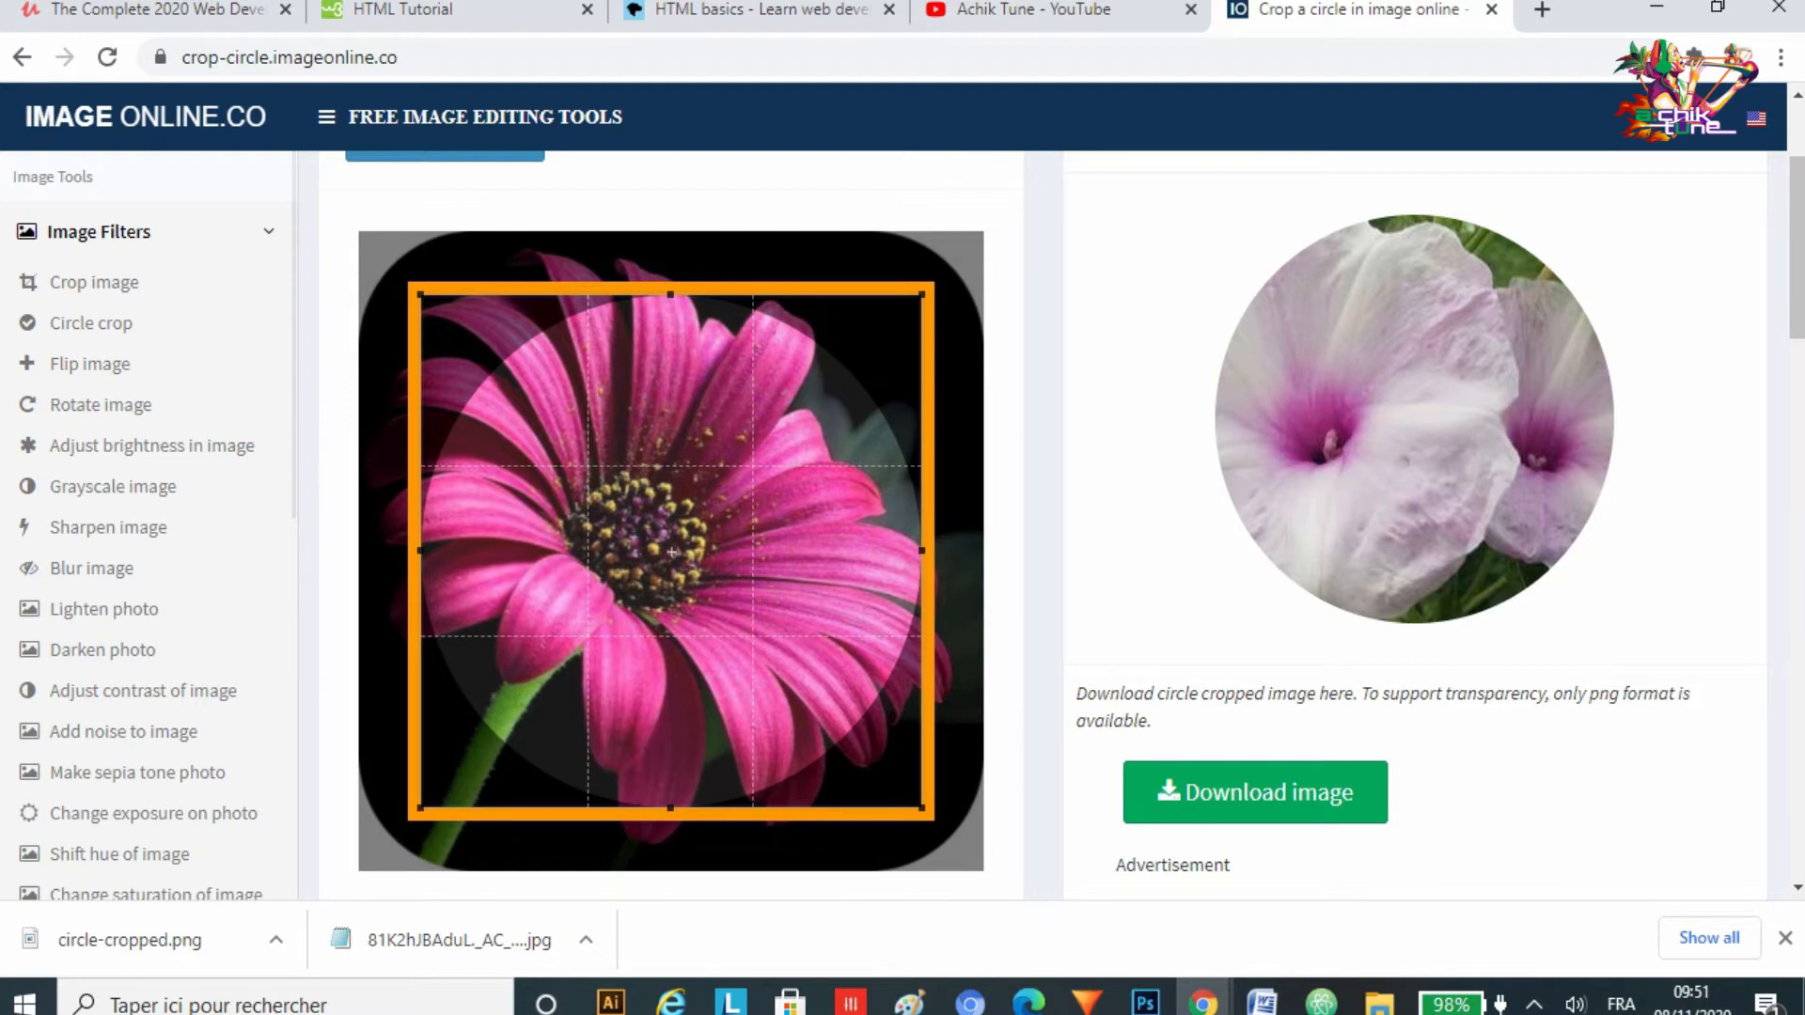
{"action": "mouse_move", "coordinate": [921, 808]}
{"action": "left_mouse_down"}
{"action": "mouse_move", "coordinate": [895, 782]}
{"action": "mouse_move", "coordinate": [943, 830]}
{"action": "left_mouse_up"}
{"action": "mouse_move", "coordinate": [682, 561]}
{"action": "left_mouse_down"}
{"action": "mouse_move", "coordinate": [715, 499]}
{"action": "mouse_move", "coordinate": [620, 497]}
{"action": "mouse_move", "coordinate": [722, 503]}
{"action": "mouse_move", "coordinate": [681, 528]}
{"action": "mouse_move", "coordinate": [672, 605]}
{"action": "mouse_move", "coordinate": [675, 498]}
{"action": "mouse_move", "coordinate": [677, 550]}
{"action": "mouse_move", "coordinate": [667, 532]}
{"action": "left_mouse_up"}
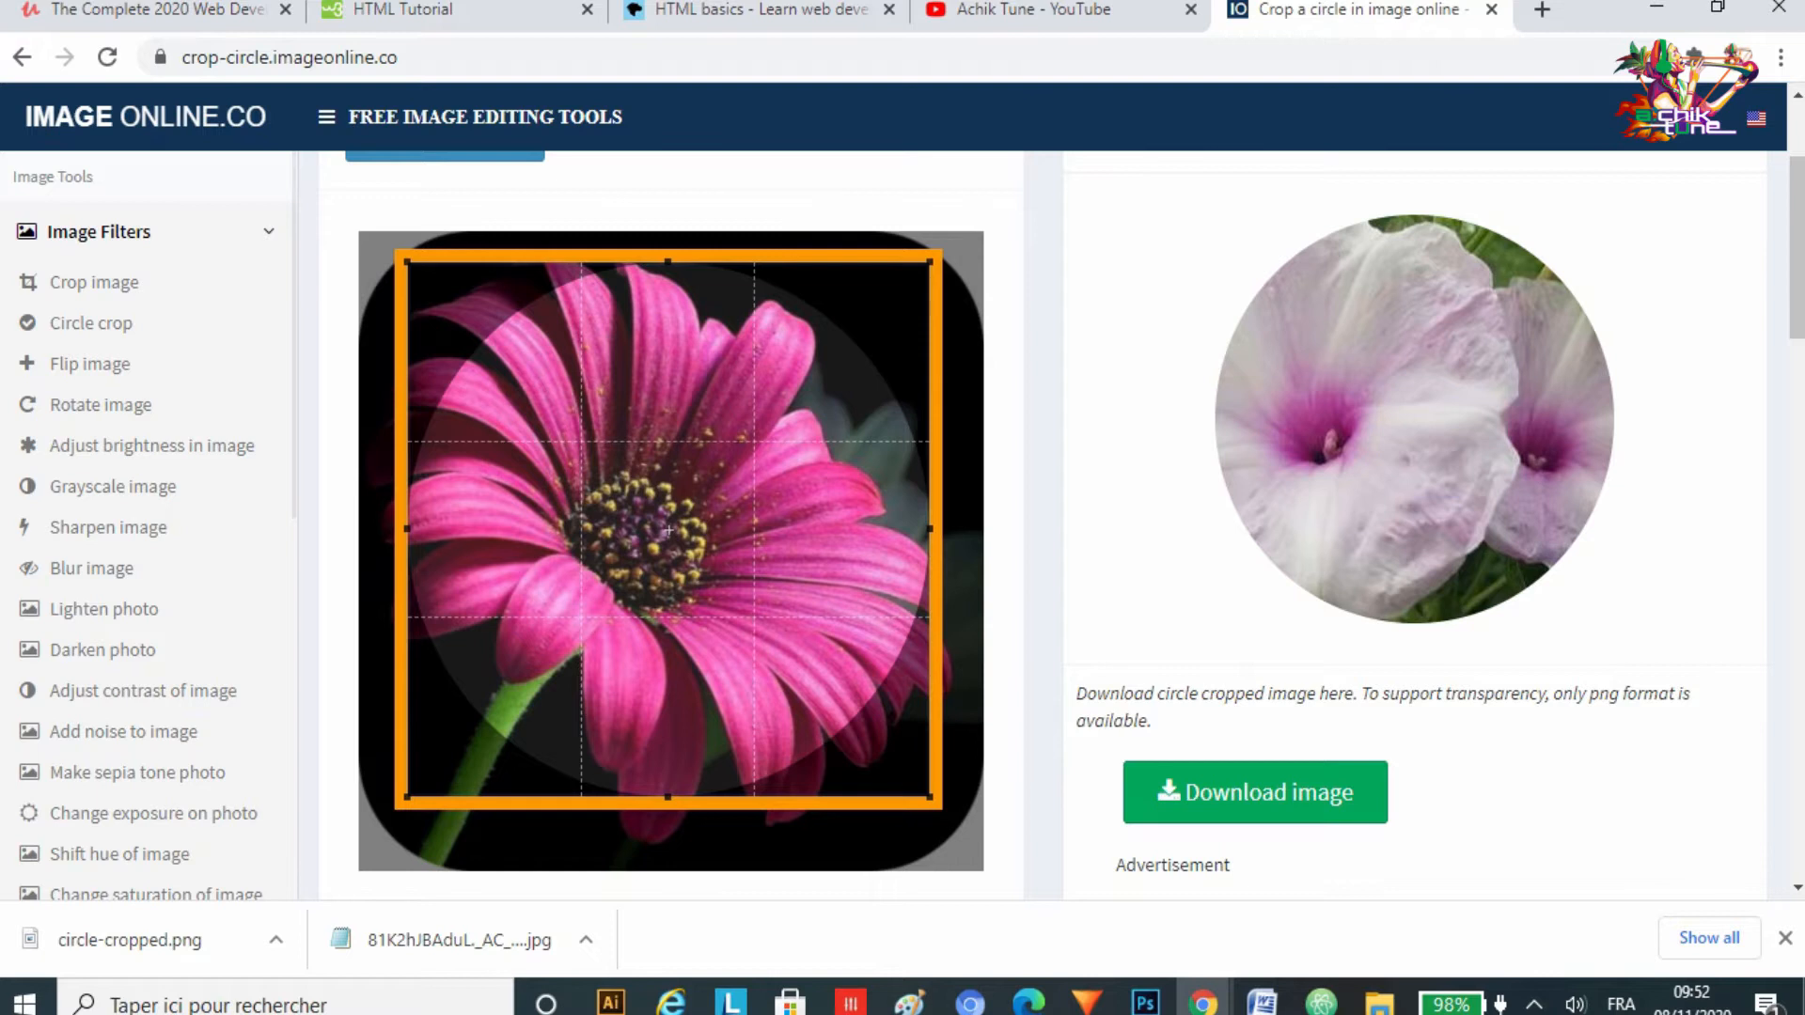
{"action": "left_click_drag", "start_coordinate": [930, 797], "coordinate": [896, 764]}
{"action": "mouse_move", "coordinate": [652, 513]}
{"action": "left_mouse_down"}
{"action": "mouse_move", "coordinate": [675, 580]}
{"action": "mouse_move", "coordinate": [661, 534]}
{"action": "left_mouse_up"}
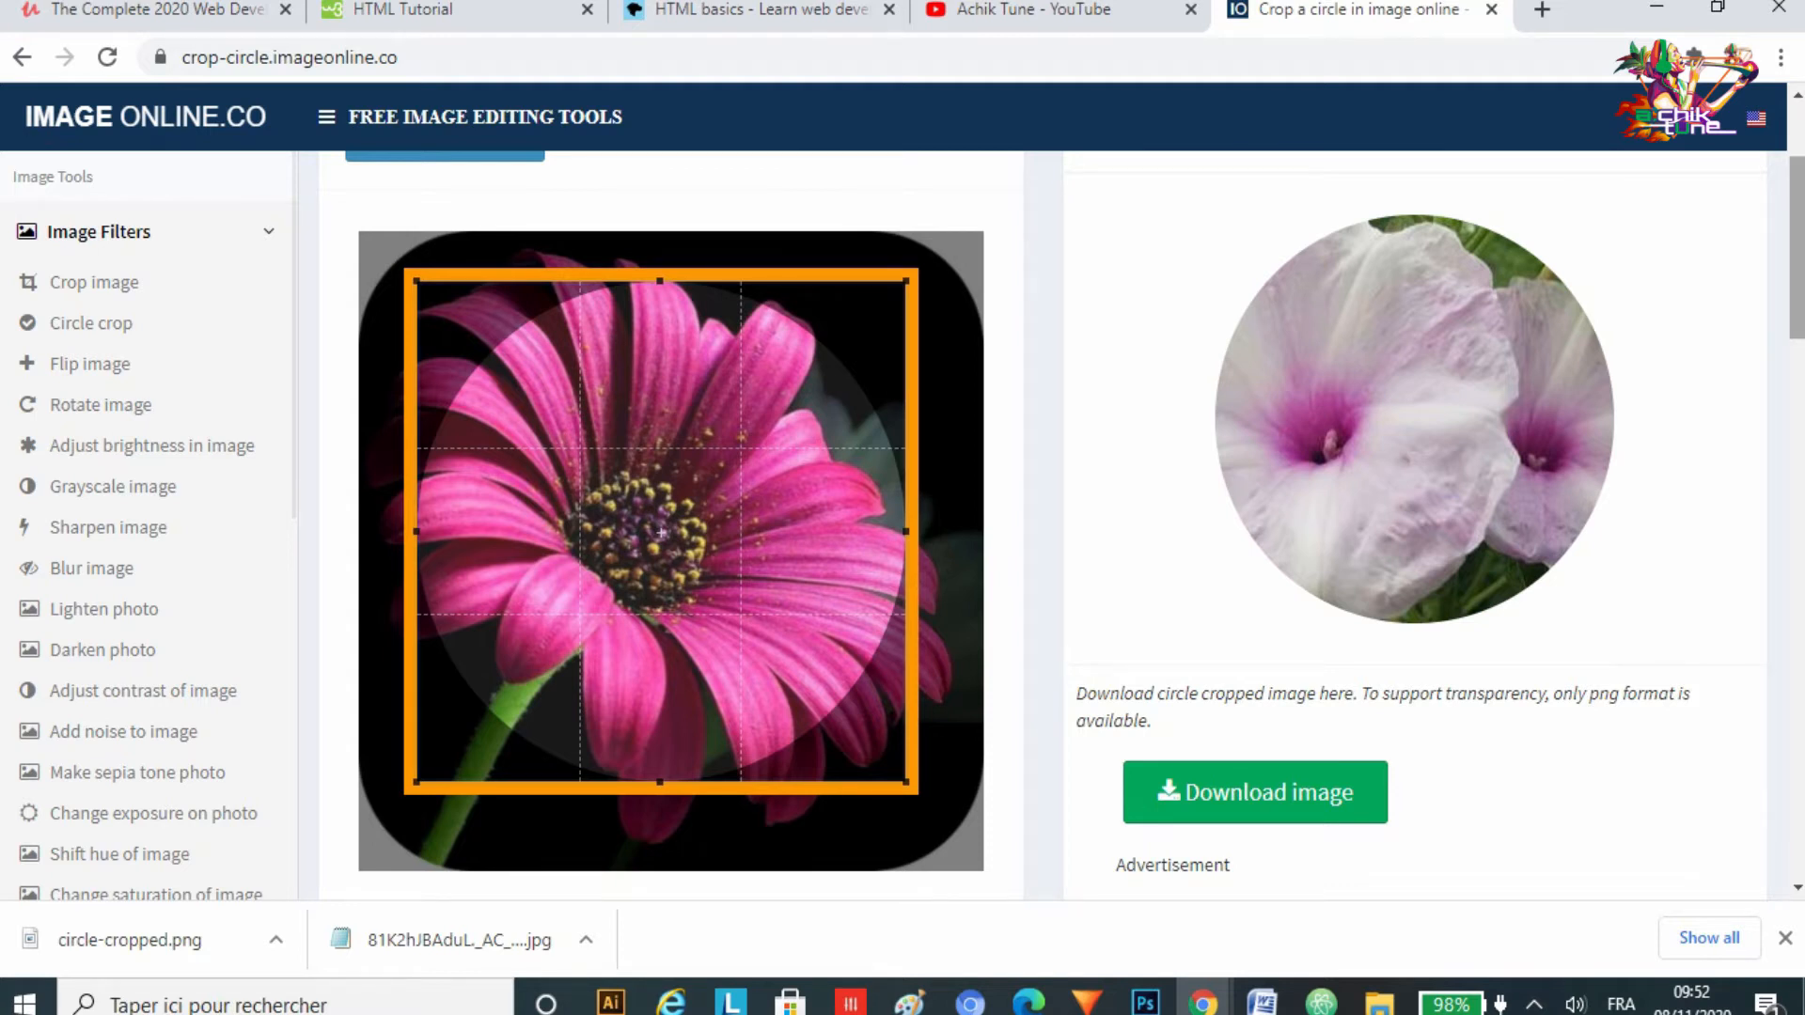
{"action": "scroll", "coordinate": [1075, 525], "scroll_direction": "down", "scroll_amount": 3}
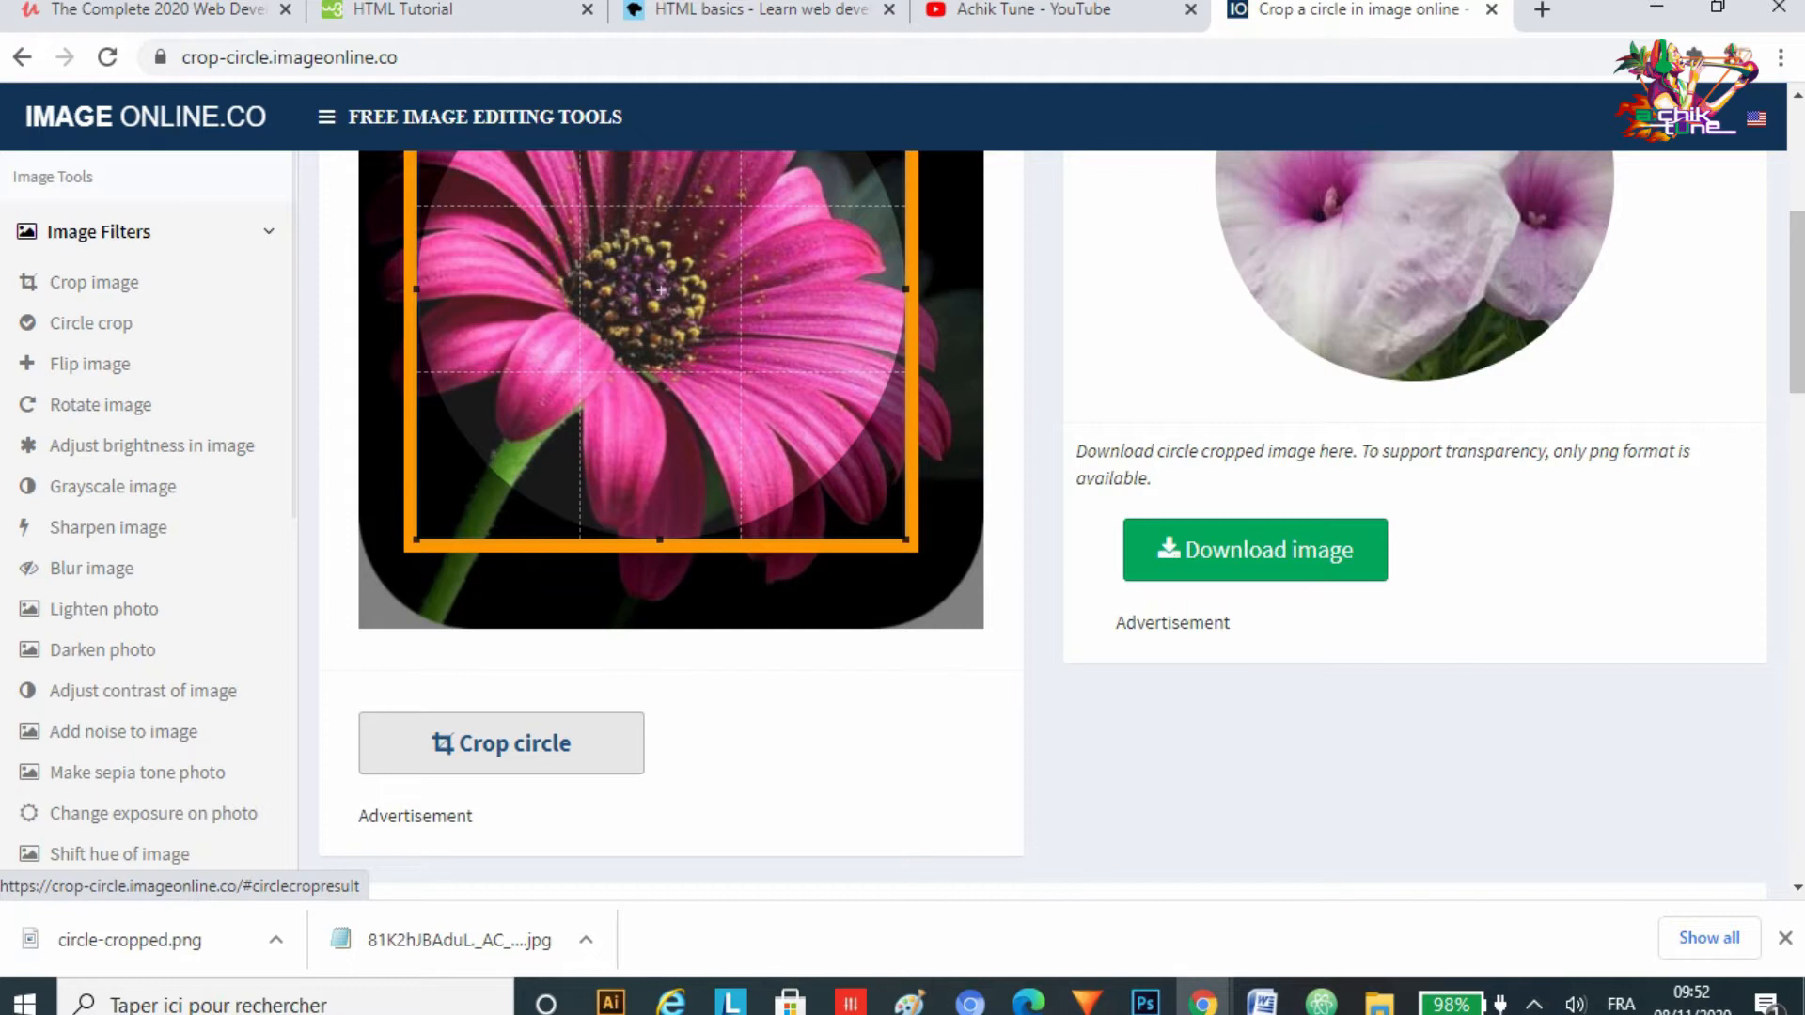
{"action": "left_click", "coordinate": [501, 743]}
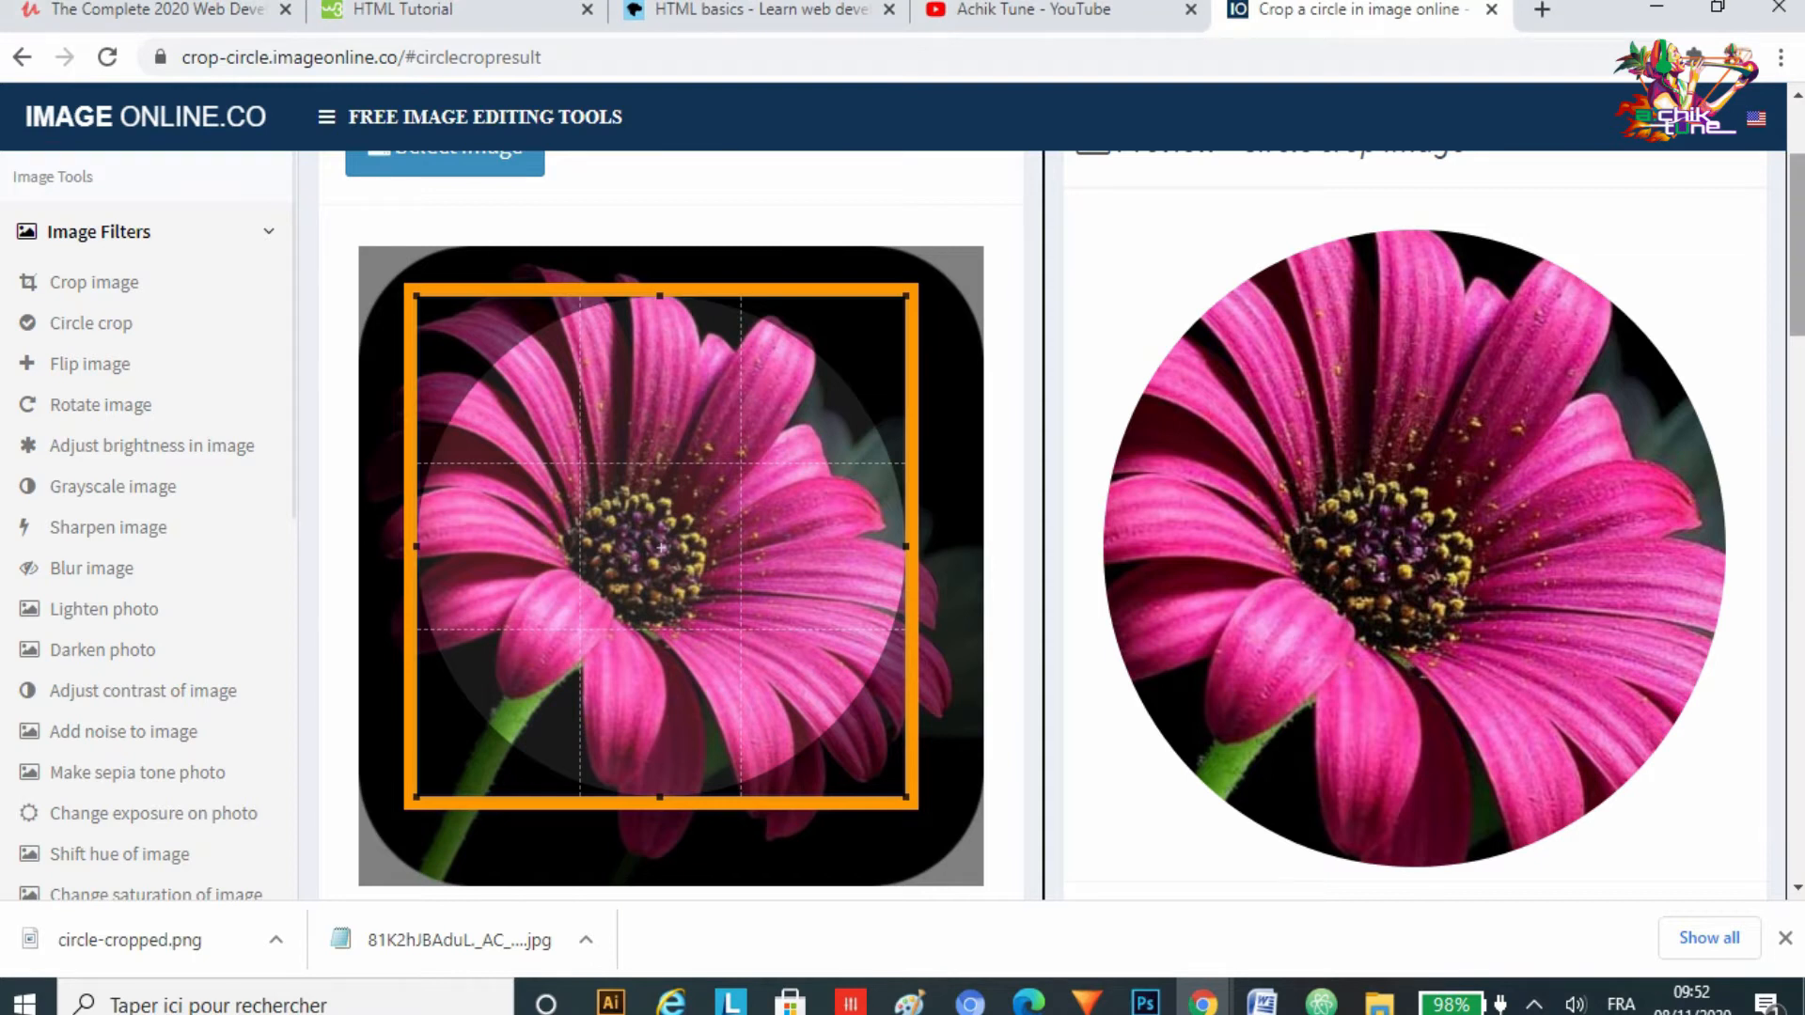
Step: Download the circle-cropped flower image as a PNG
{"action": "scroll", "coordinate": [1075, 526], "scroll_direction": "down", "scroll_amount": 1}
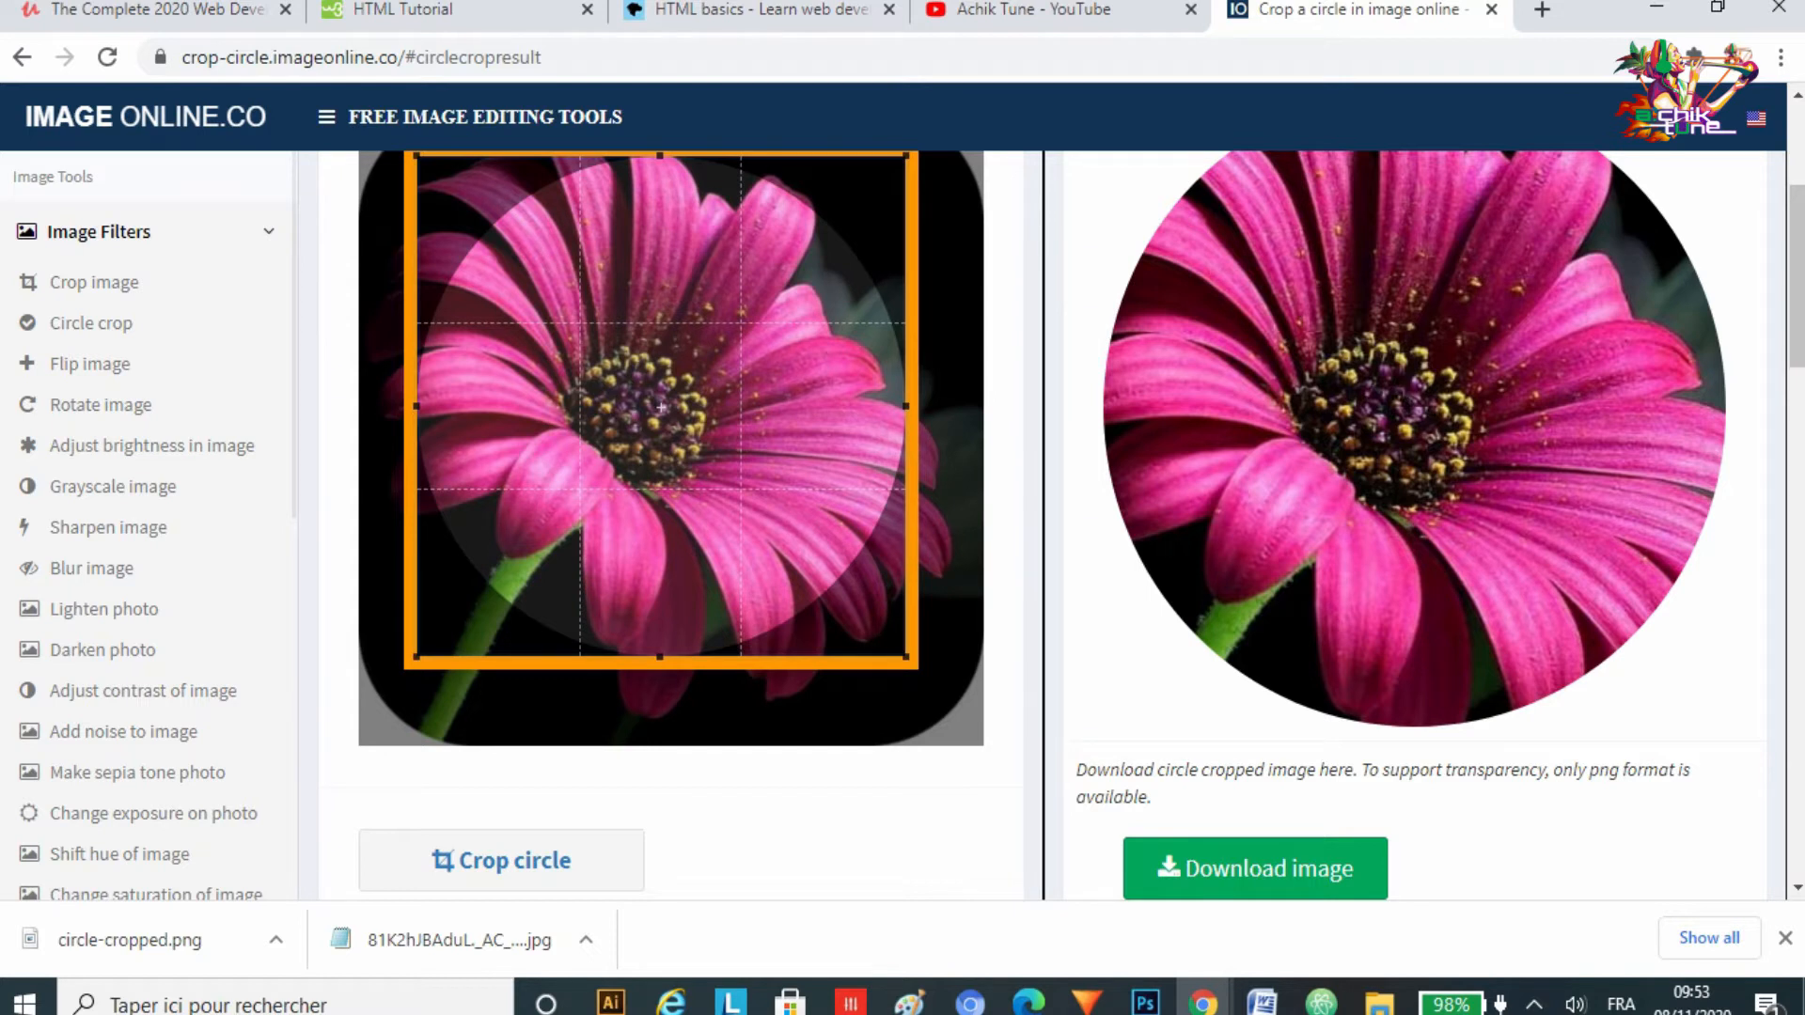
{"action": "scroll", "coordinate": [1061, 526], "scroll_direction": "down", "scroll_amount": 2}
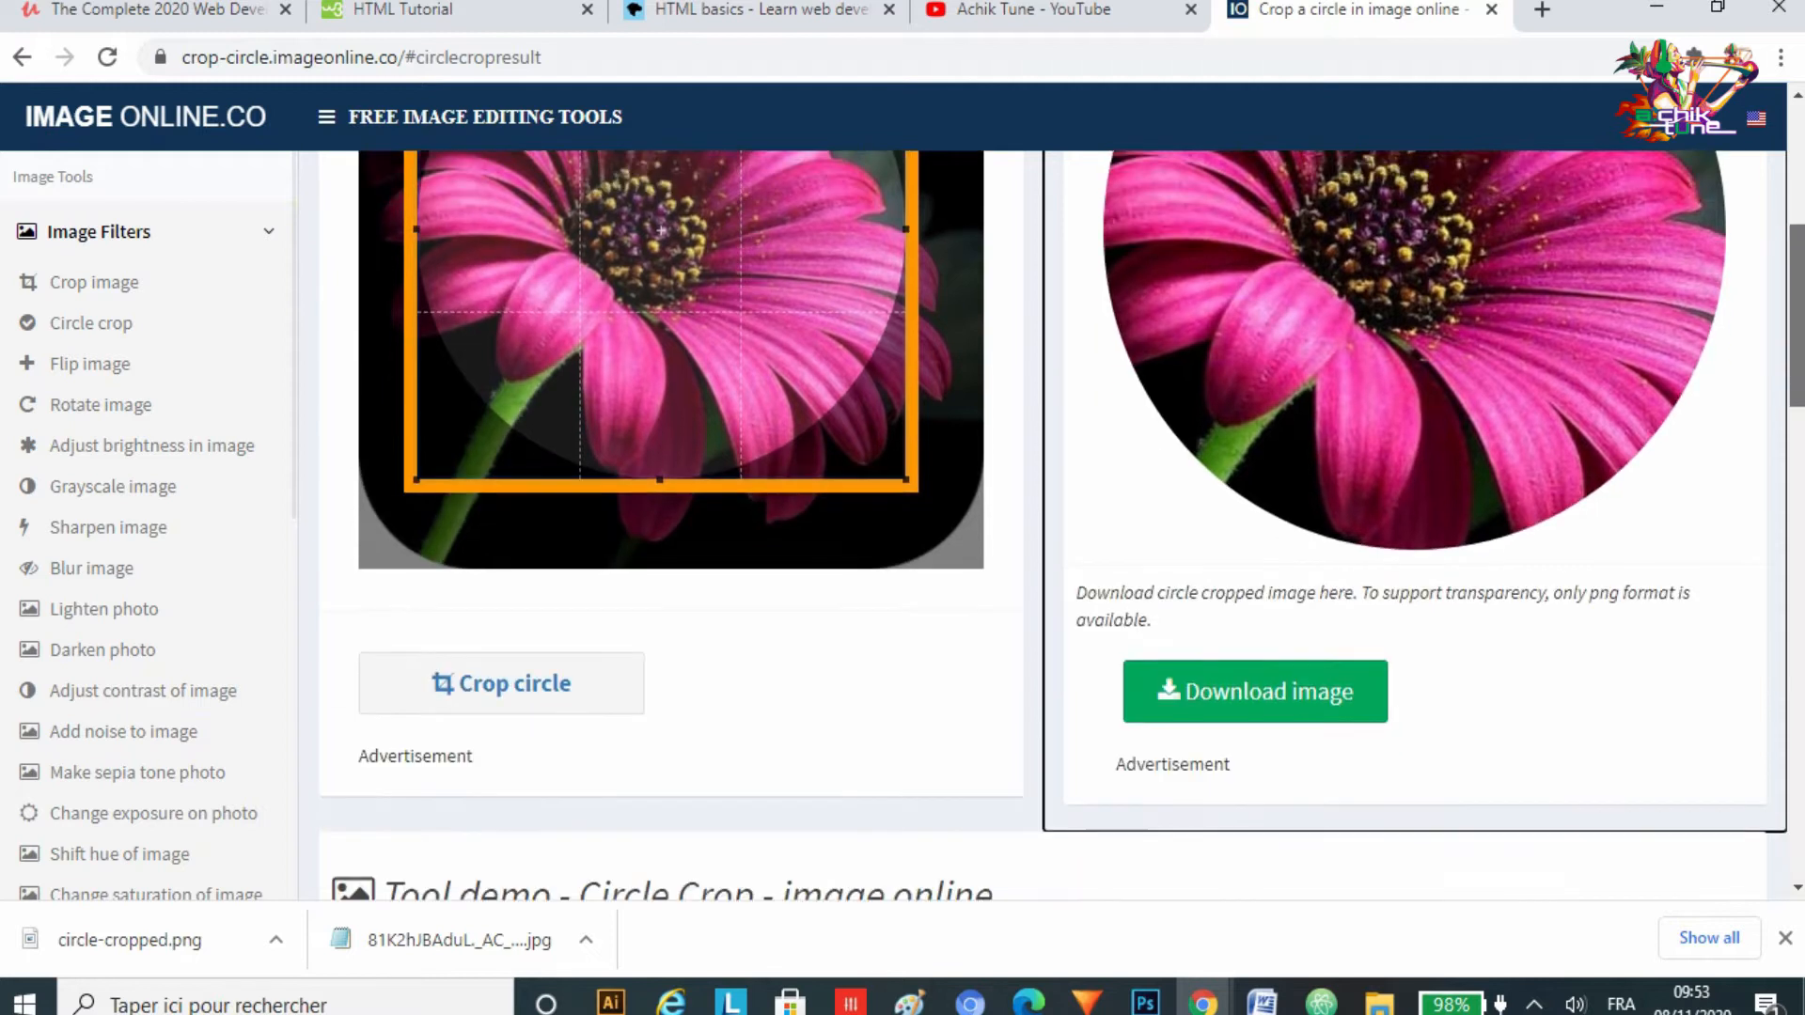
{"action": "scroll", "coordinate": [1062, 527], "scroll_direction": "up", "scroll_amount": 1}
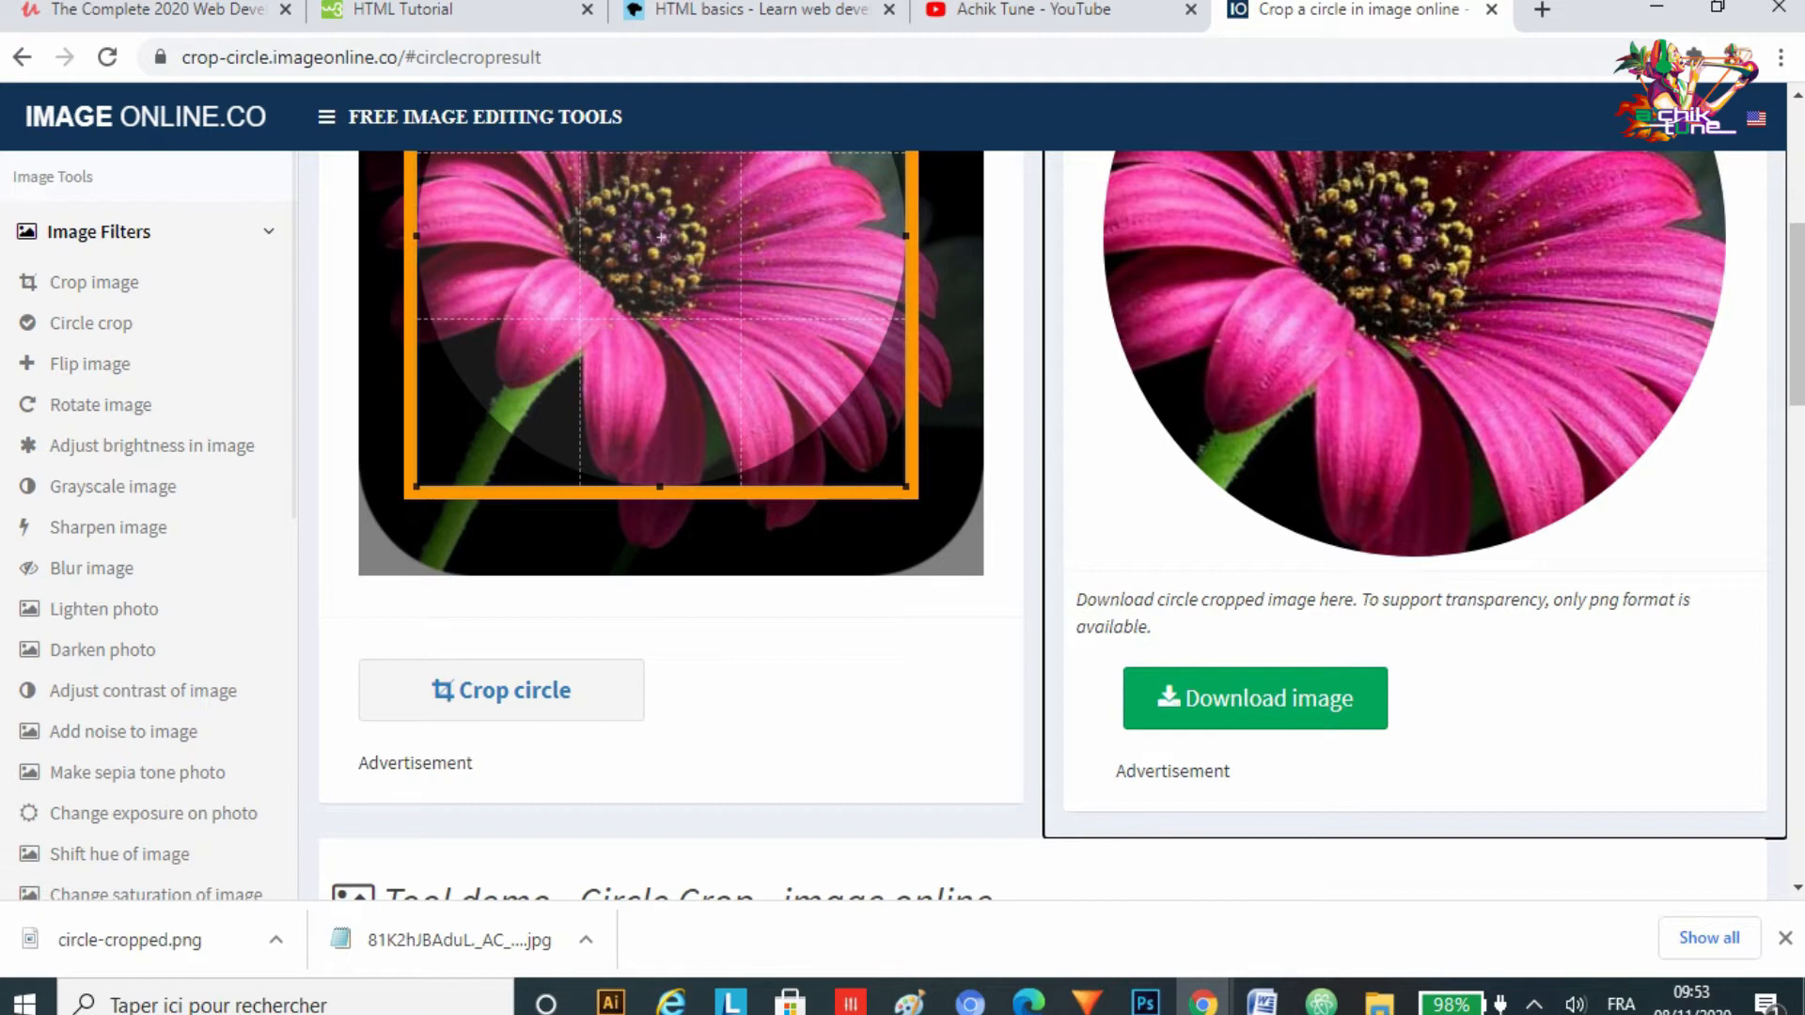
{"action": "left_click", "coordinate": [1255, 699]}
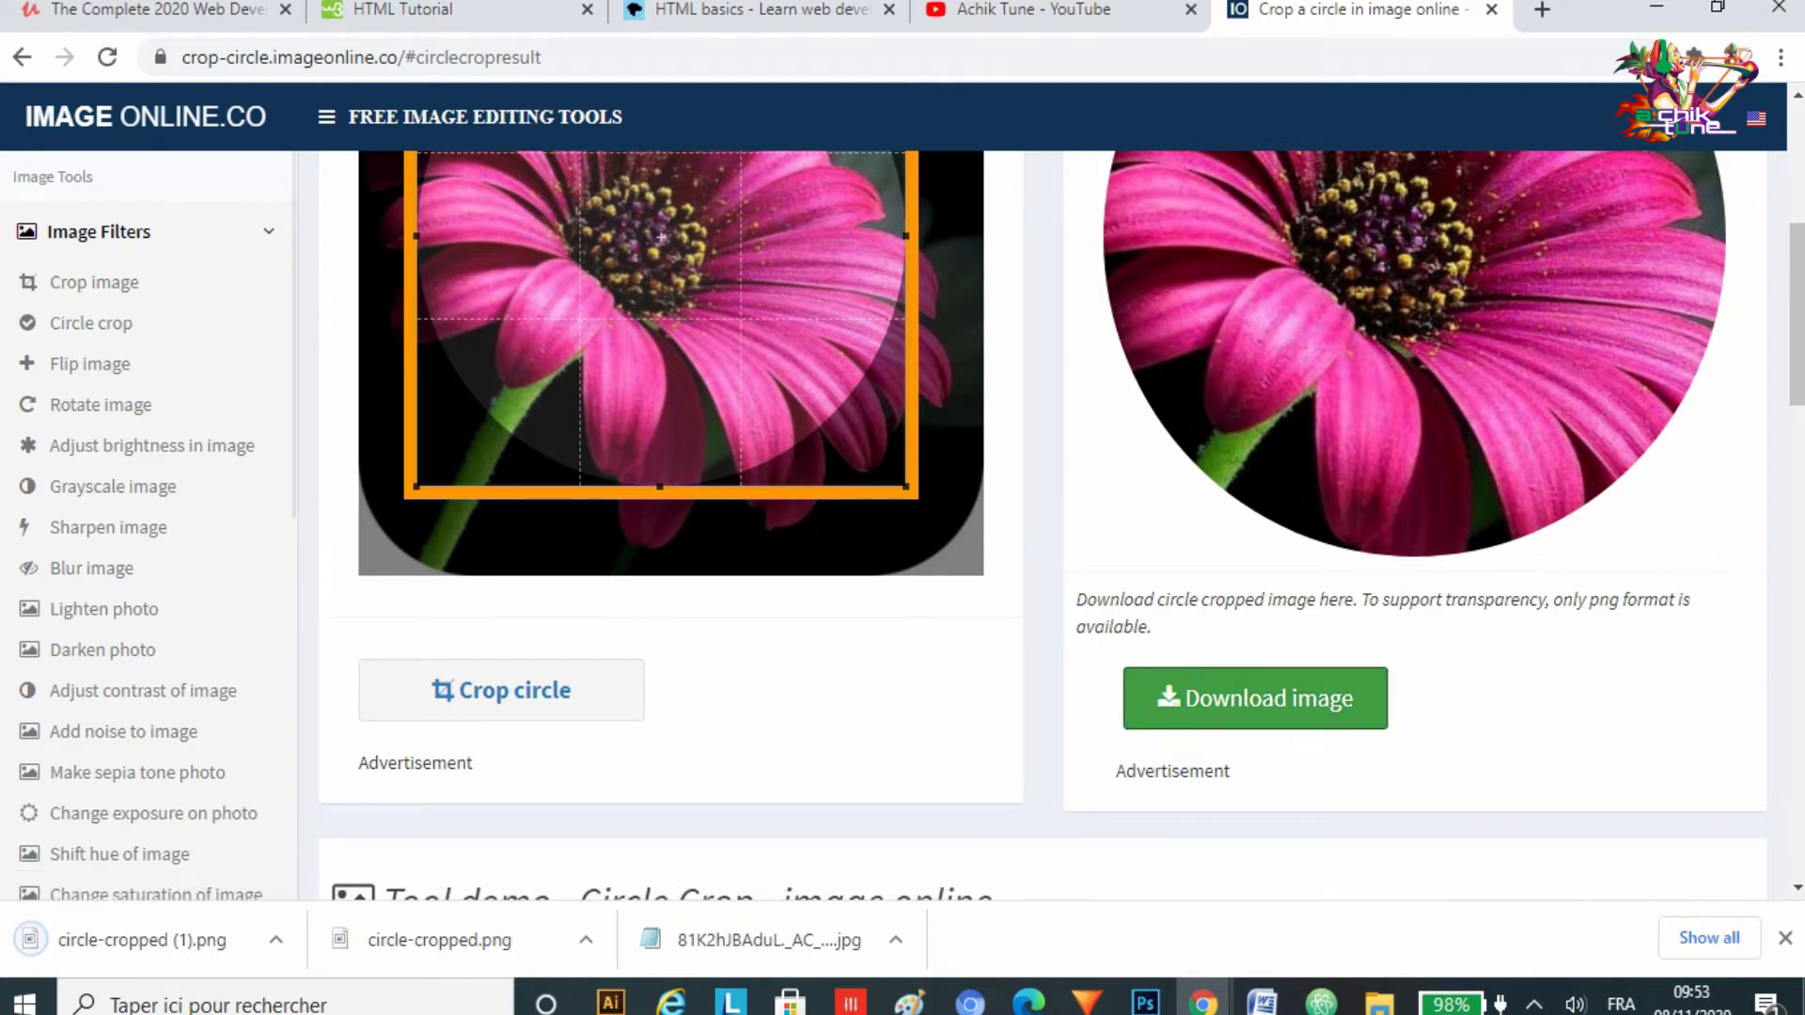
Step: Switch to File Explorer and open the Téléchargements (Downloads) folder
{"action": "mouse_move", "coordinate": [1379, 1003]}
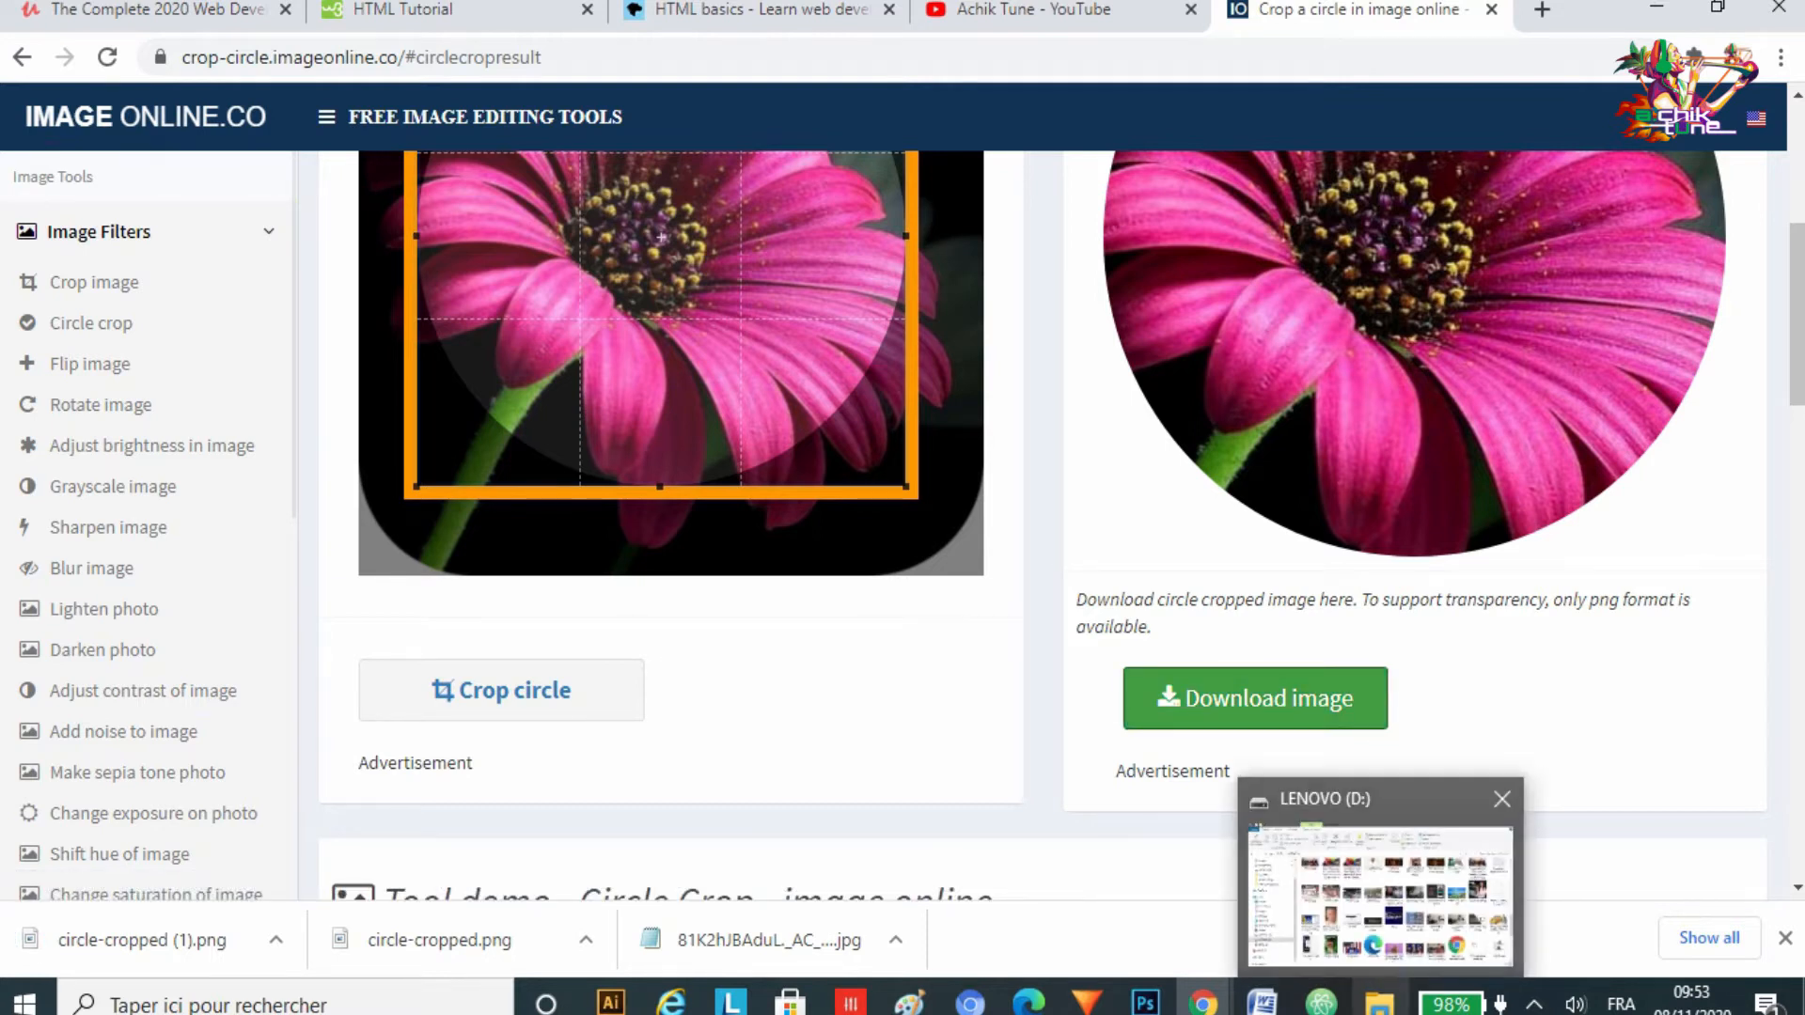
{"action": "left_click", "coordinate": [1382, 884]}
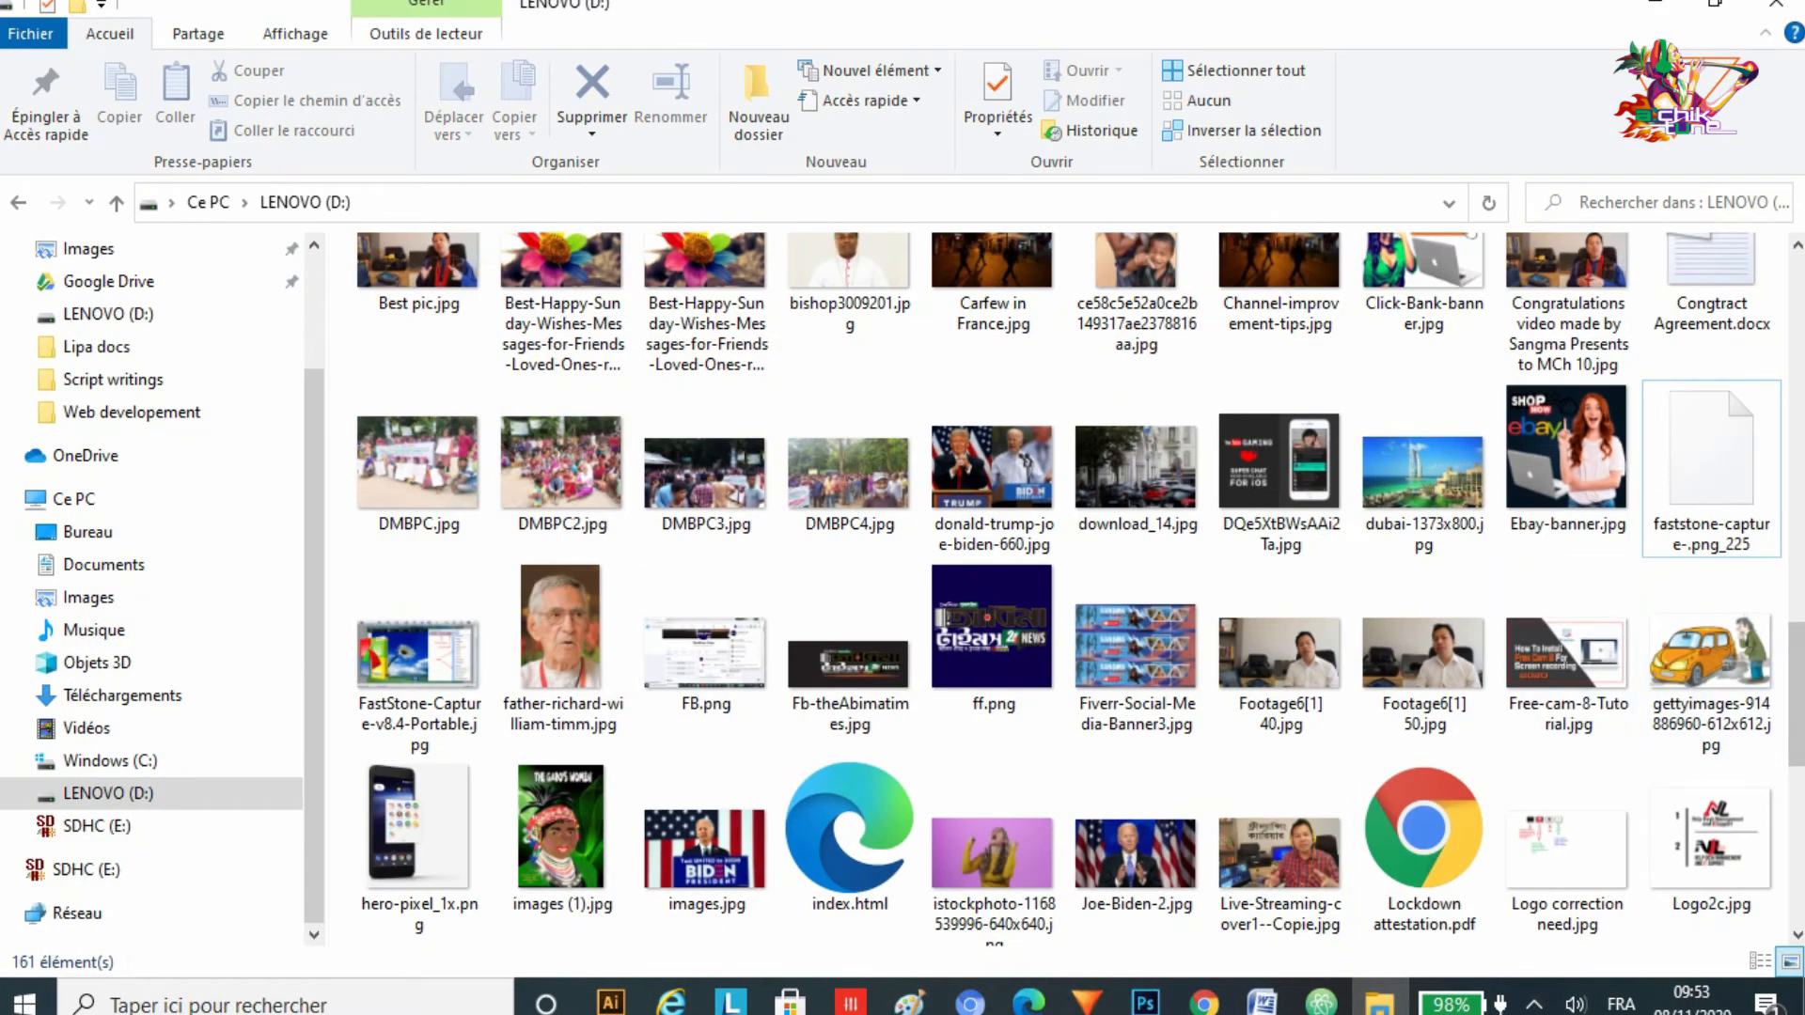
{"action": "scroll", "coordinate": [1598, 714], "scroll_direction": "up", "scroll_amount": 5}
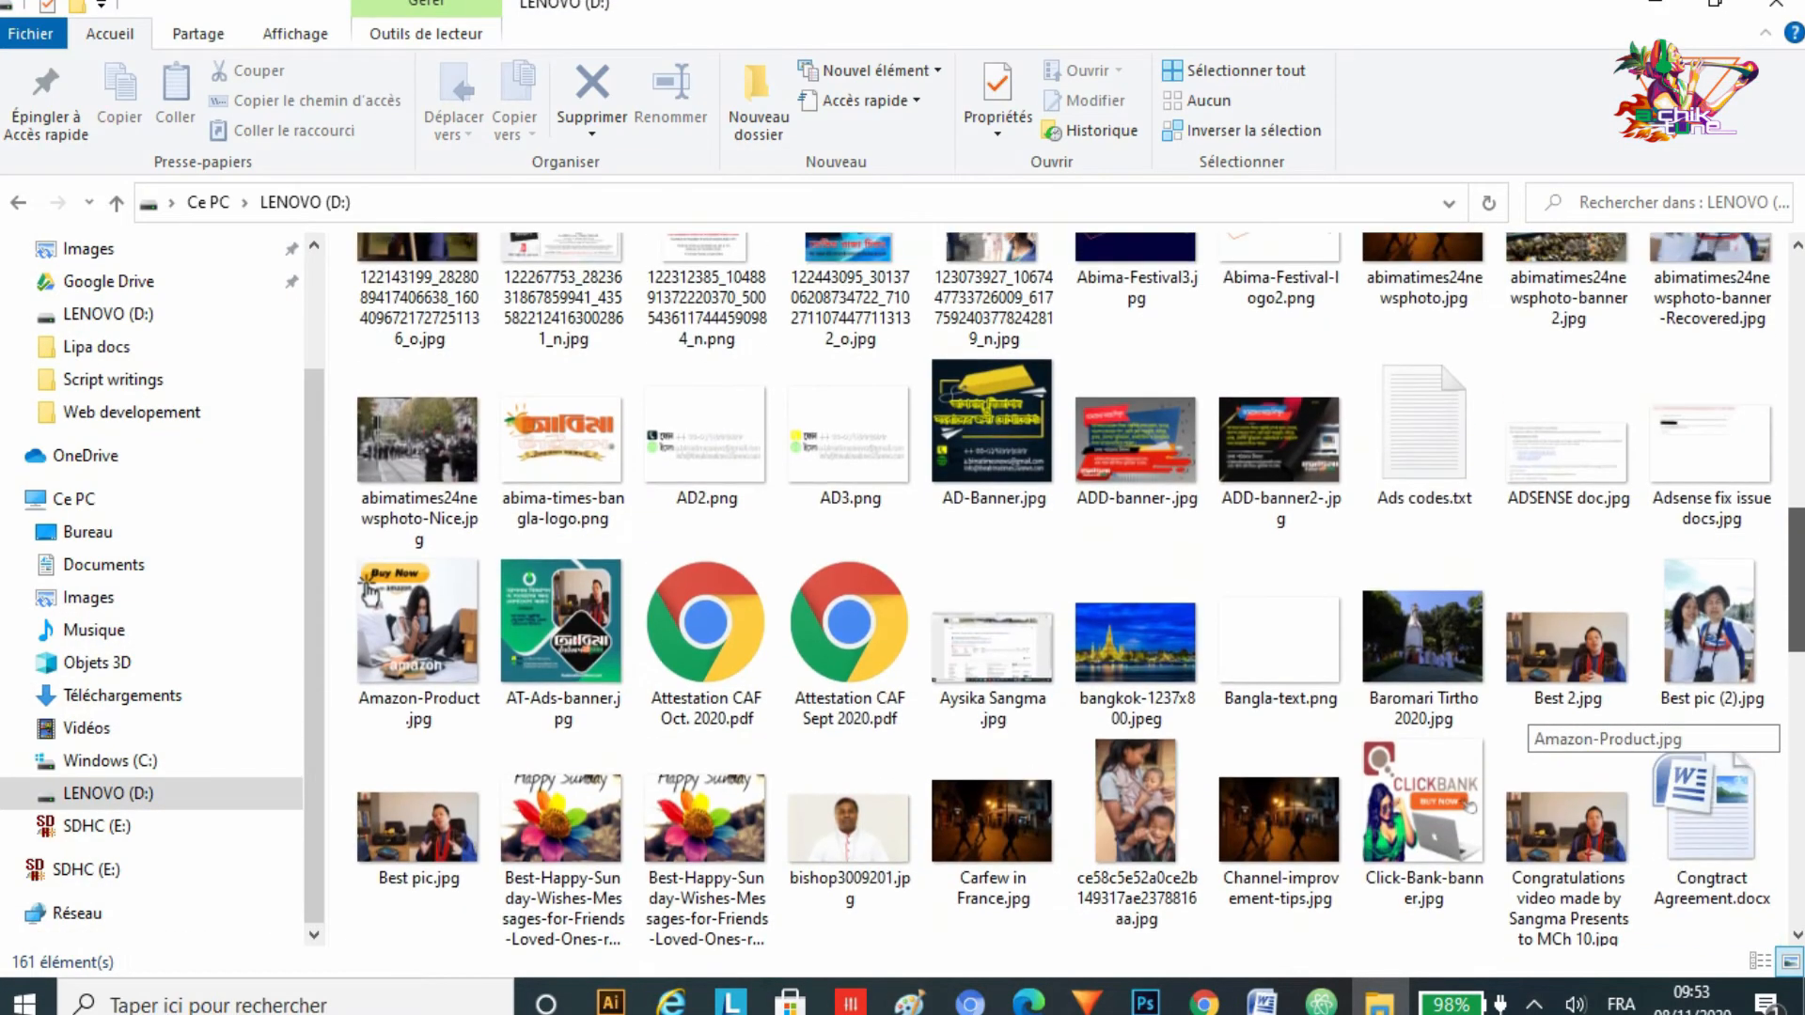
{"action": "scroll", "coordinate": [1598, 715], "scroll_direction": "up", "scroll_amount": 5}
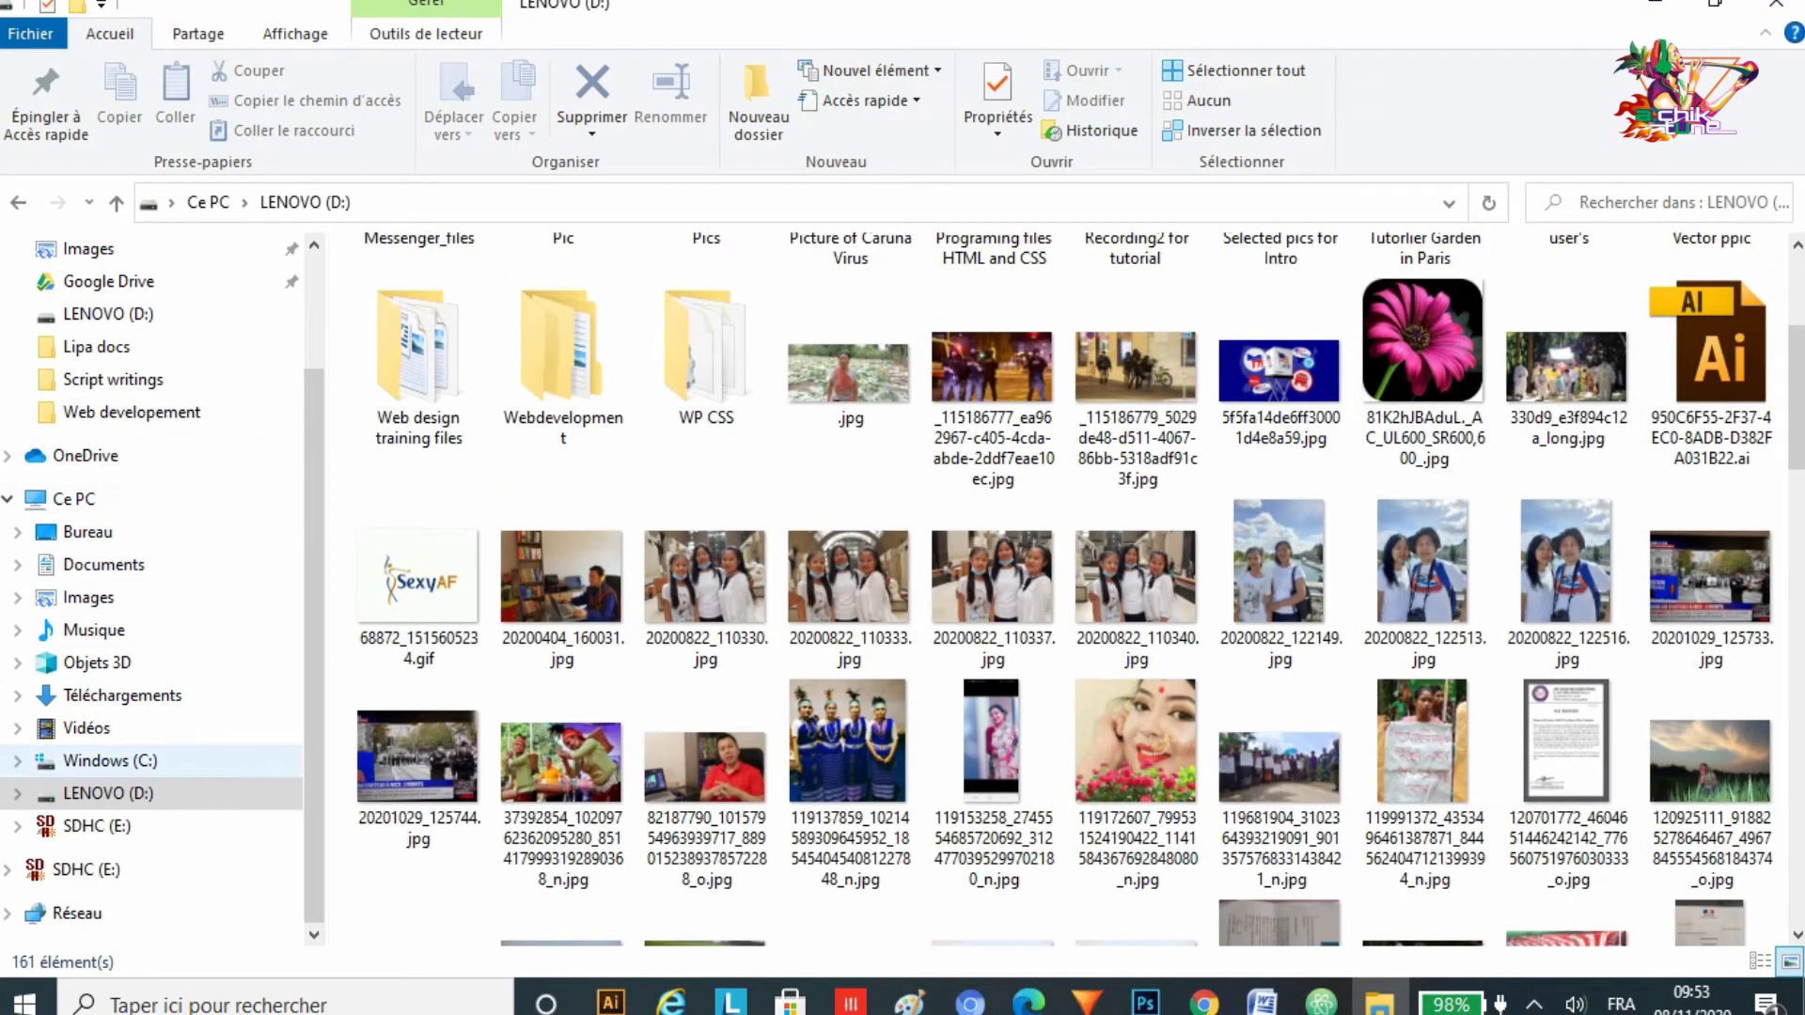
{"action": "left_click", "coordinate": [122, 695]}
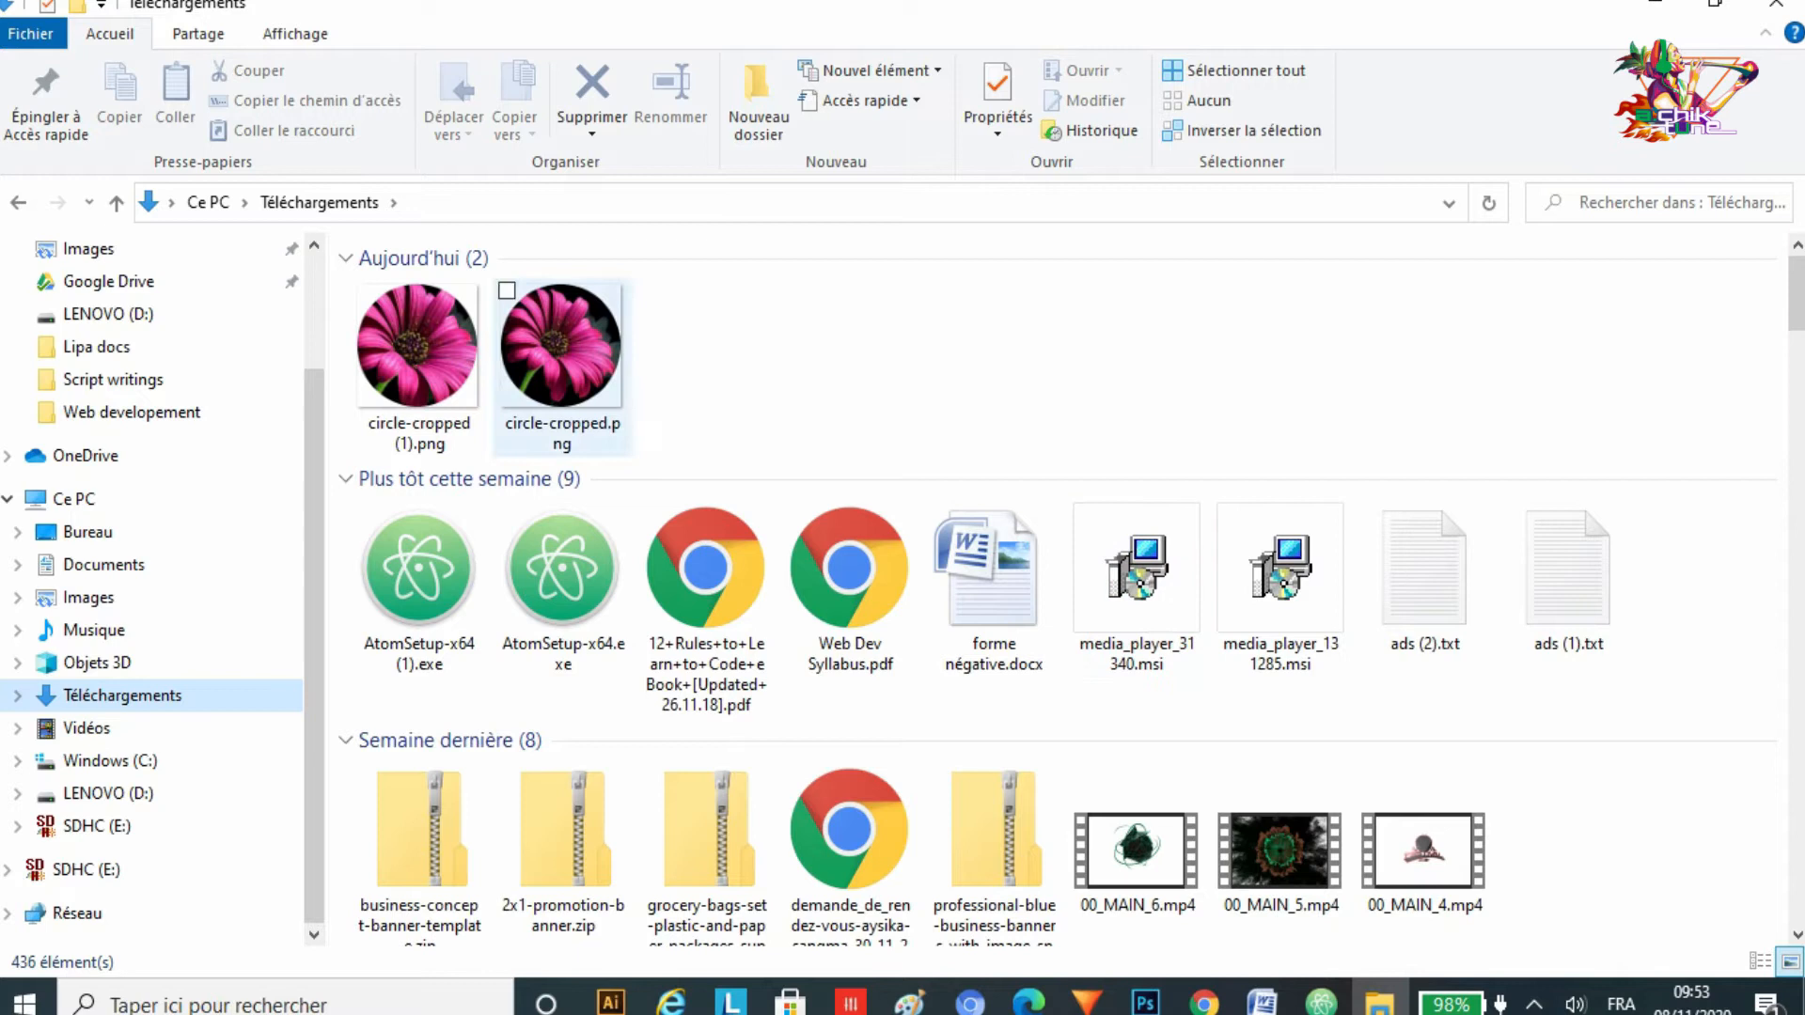
Step: Inspect the downloaded circle-cropped PNG files, then return to the browser
{"action": "left_click_drag", "start_coordinate": [781, 378], "coordinate": [386, 325]}
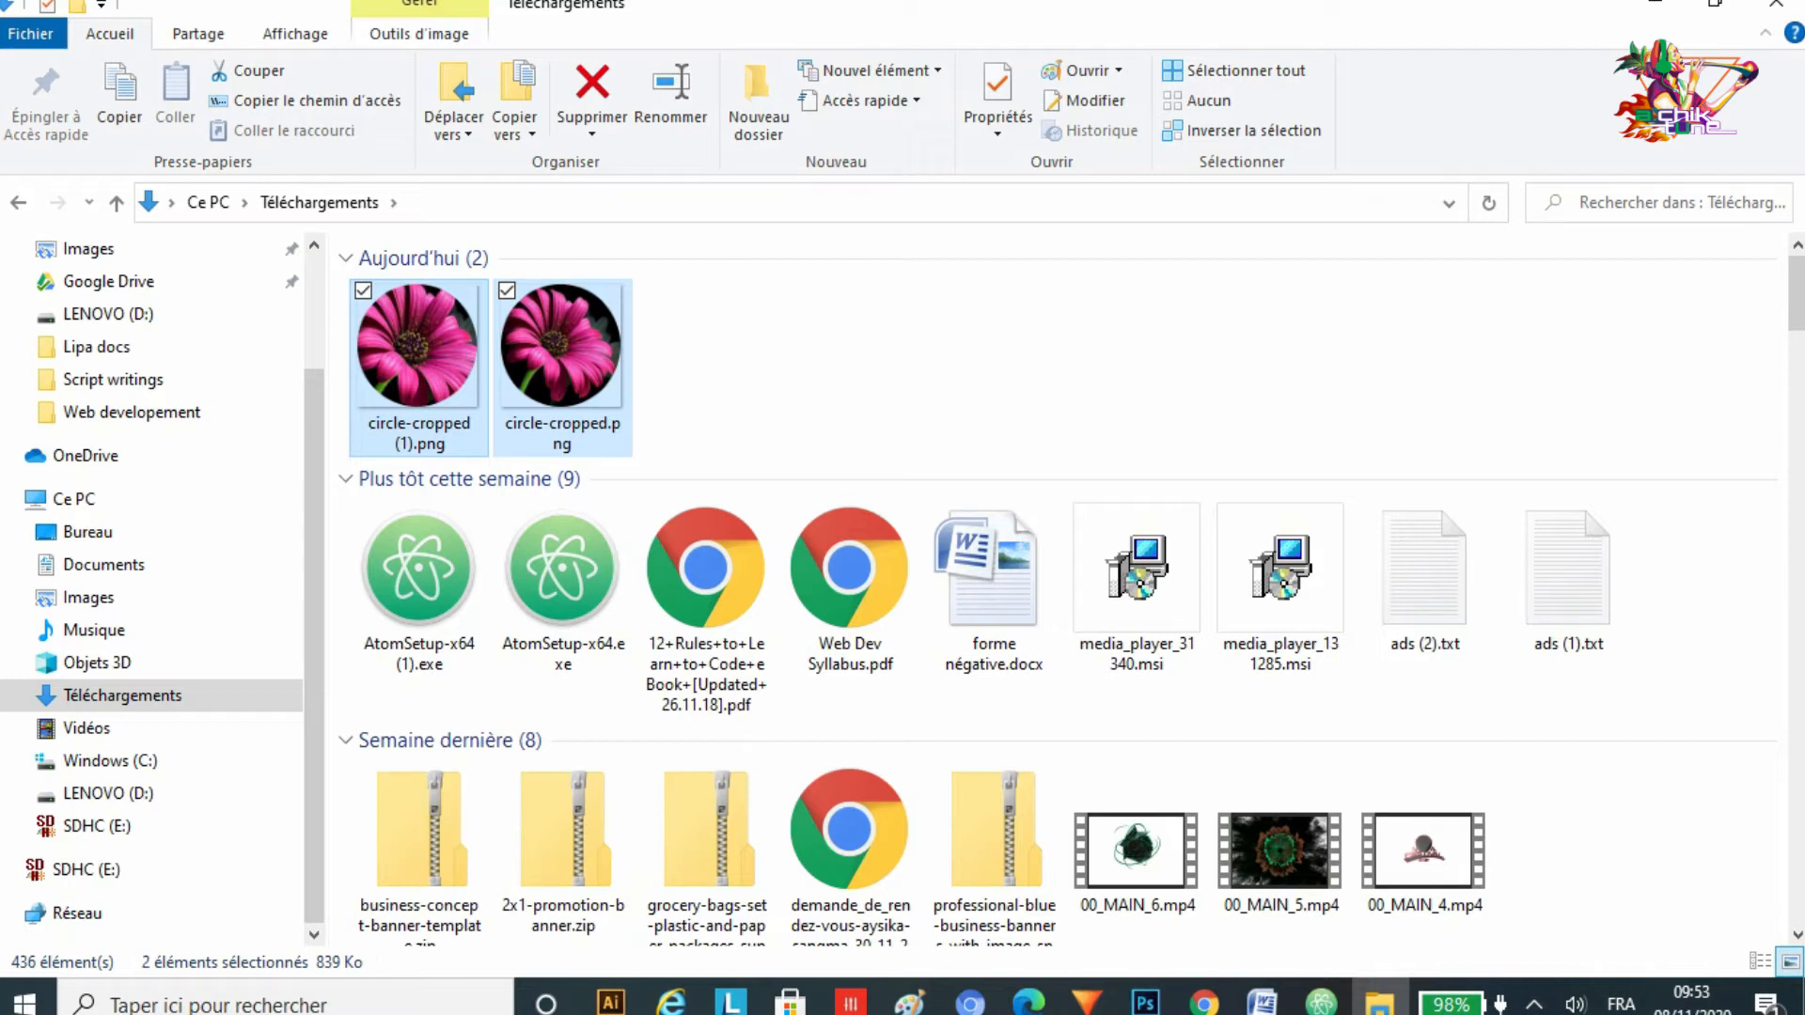
{"action": "left_click", "coordinate": [649, 369]}
{"action": "left_click_drag", "start_coordinate": [706, 363], "coordinate": [440, 294]}
{"action": "mouse_move", "coordinate": [1204, 1002]}
{"action": "left_click", "coordinate": [1062, 879]}
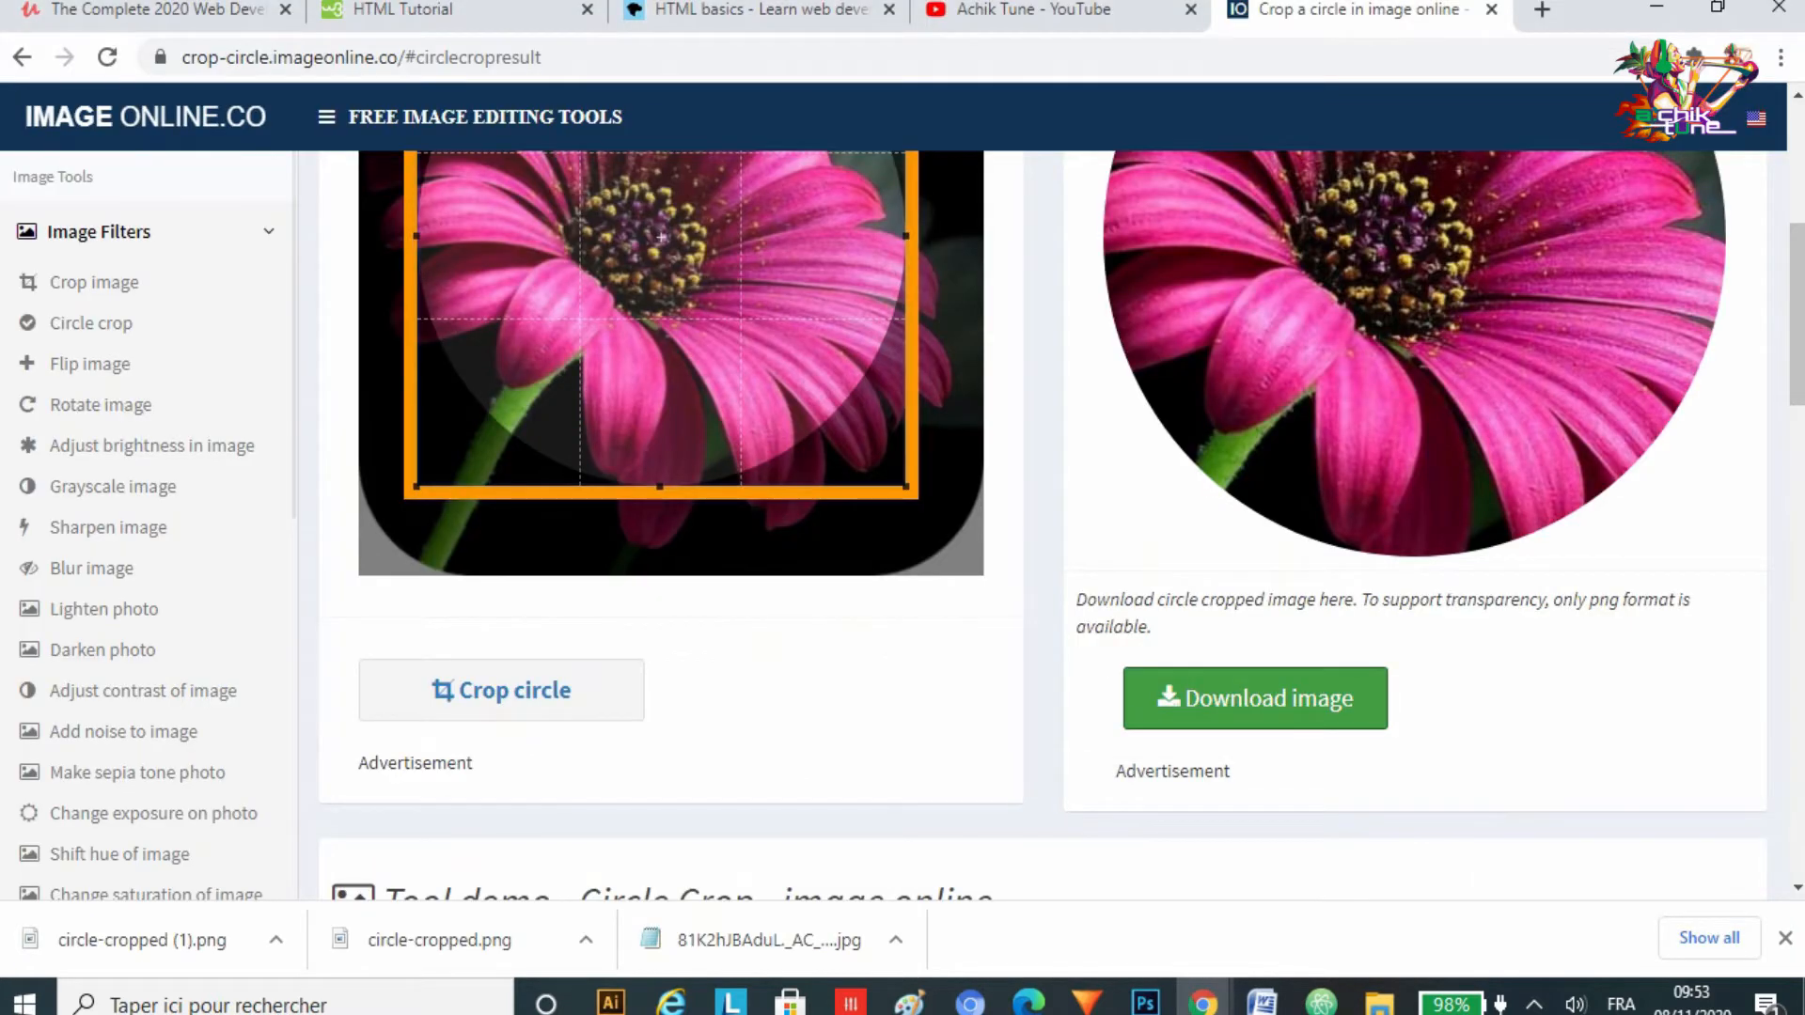
{"action": "scroll", "coordinate": [1062, 526], "scroll_direction": "up", "scroll_amount": 3}
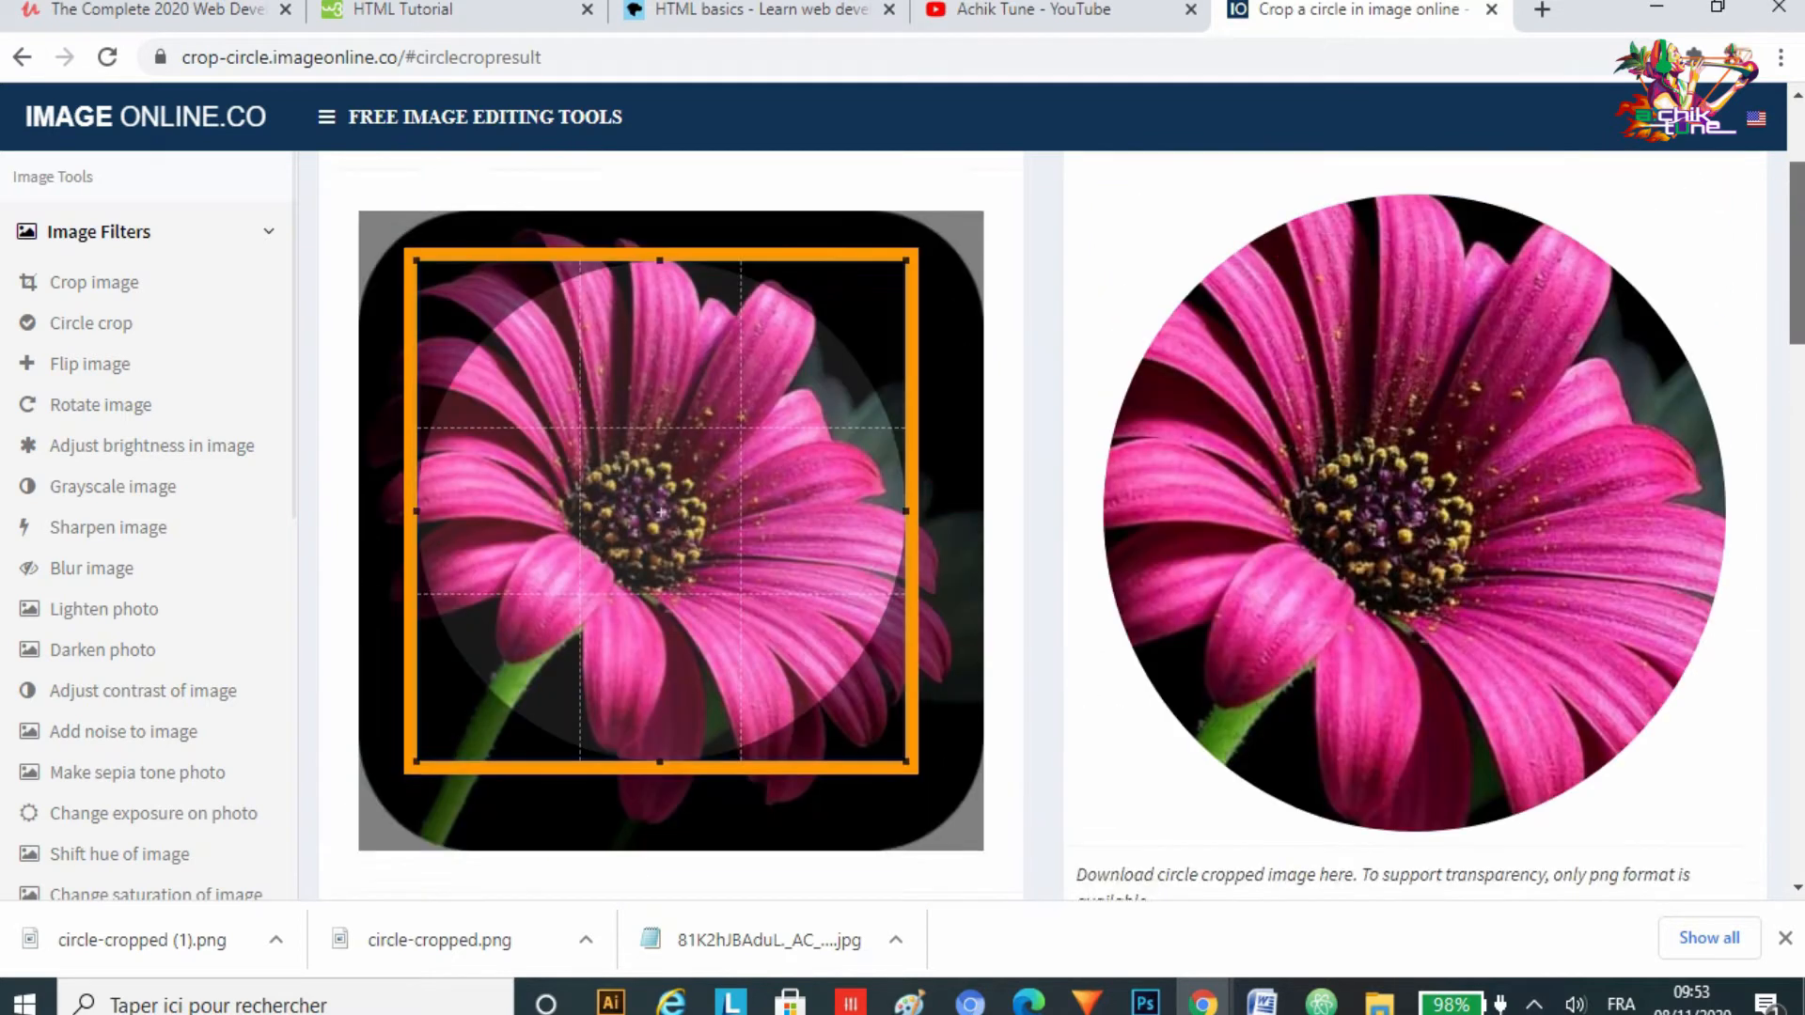
{"action": "scroll", "coordinate": [1063, 527], "scroll_direction": "down", "scroll_amount": 1}
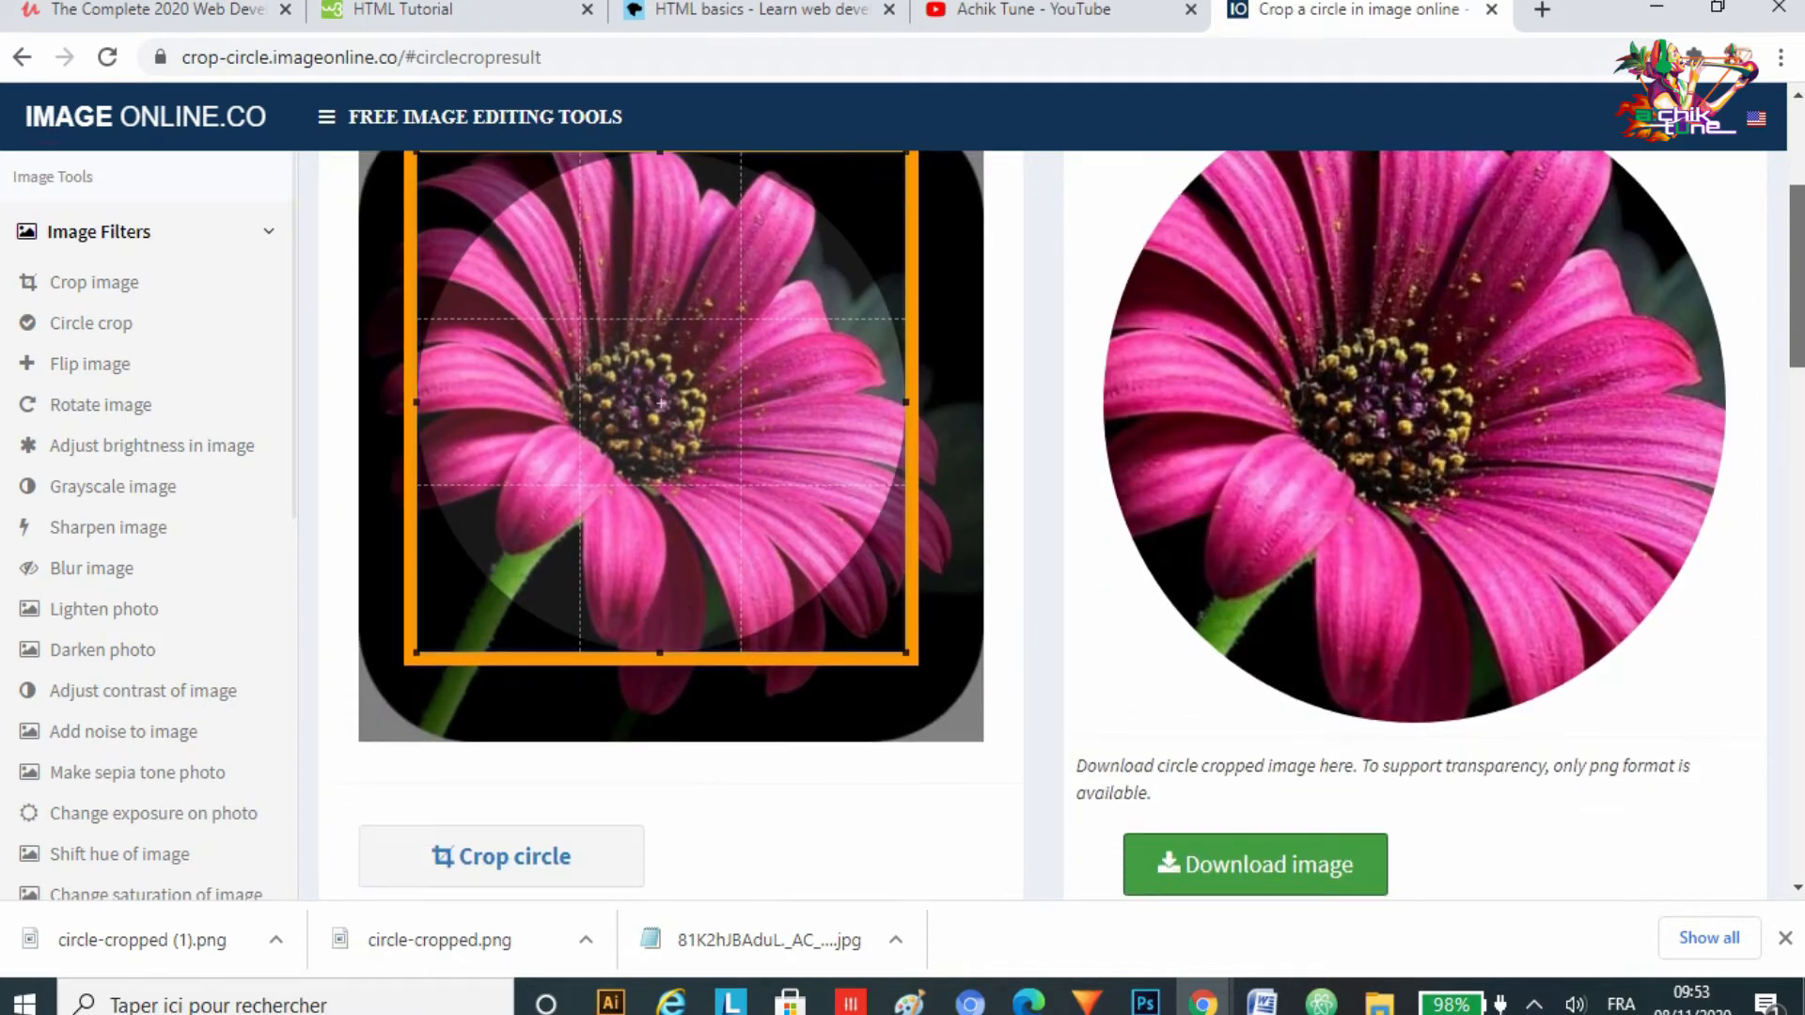
{"action": "scroll", "coordinate": [1063, 527], "scroll_direction": "down", "scroll_amount": 3}
{"action": "scroll", "coordinate": [1062, 527], "scroll_direction": "up", "scroll_amount": 4}
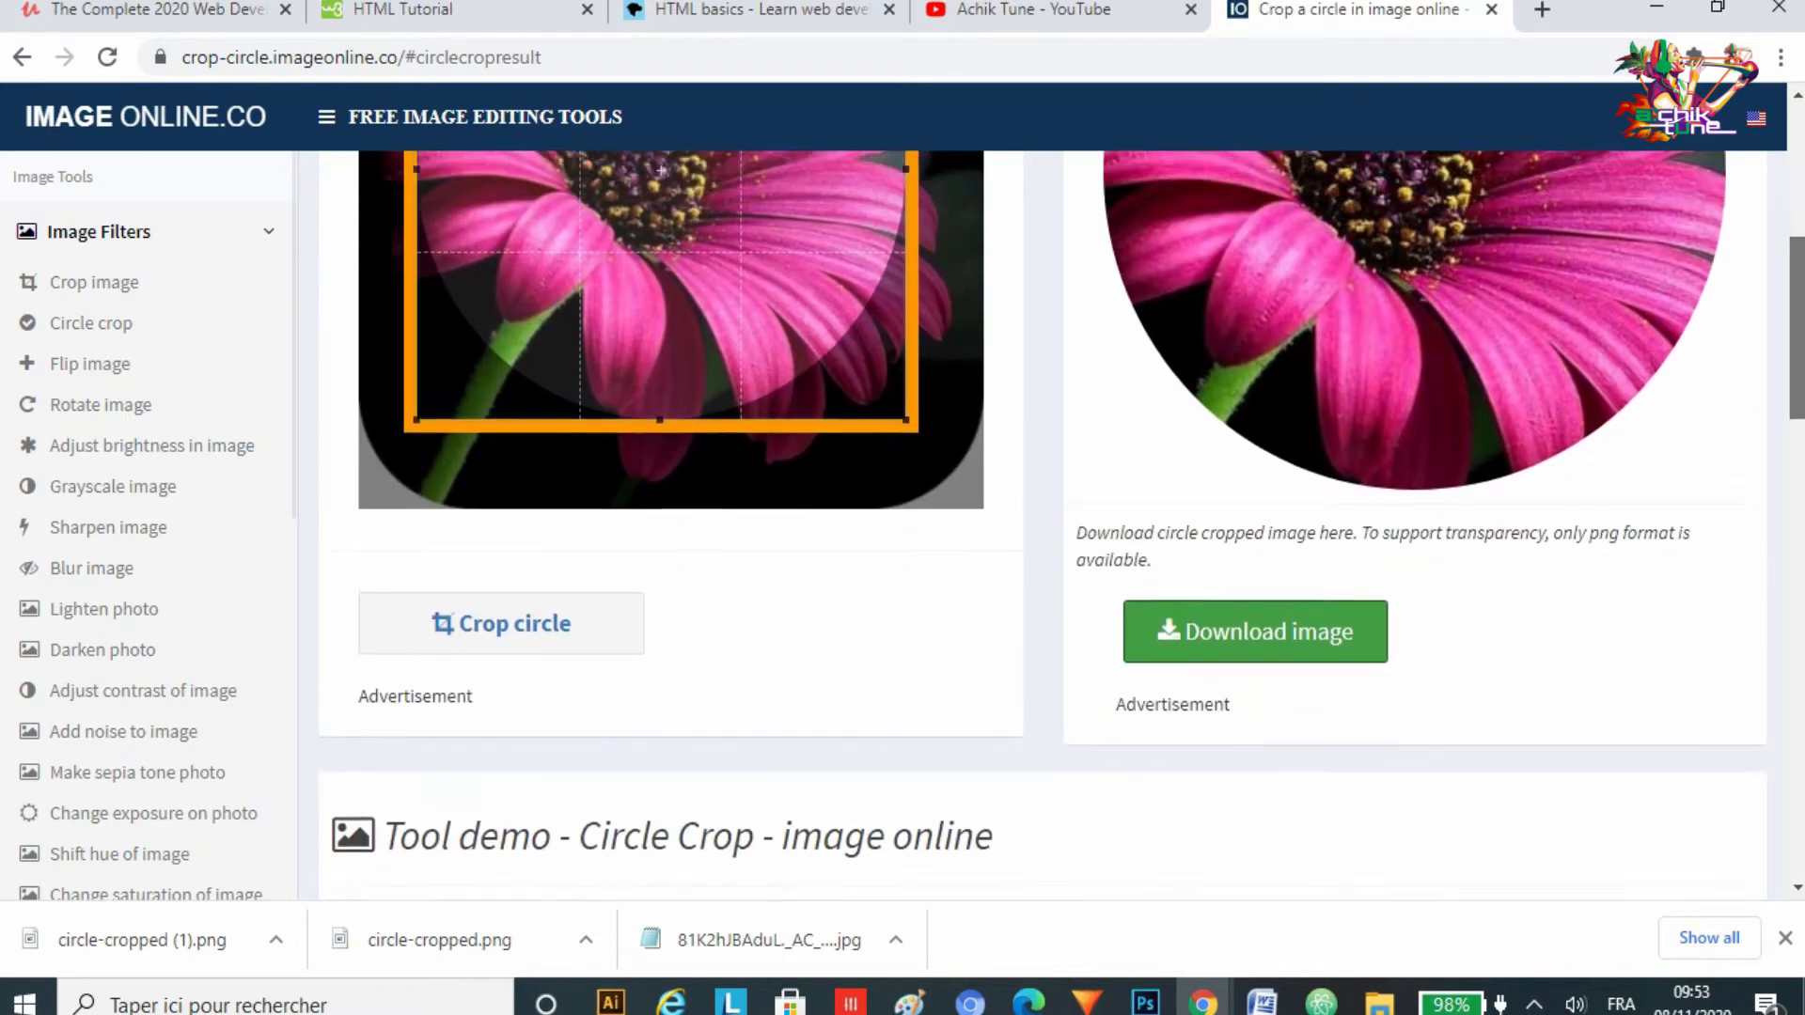
{"action": "scroll", "coordinate": [1062, 527], "scroll_direction": "up", "scroll_amount": 2}
{"action": "scroll", "coordinate": [1062, 527], "scroll_direction": "down", "scroll_amount": 4}
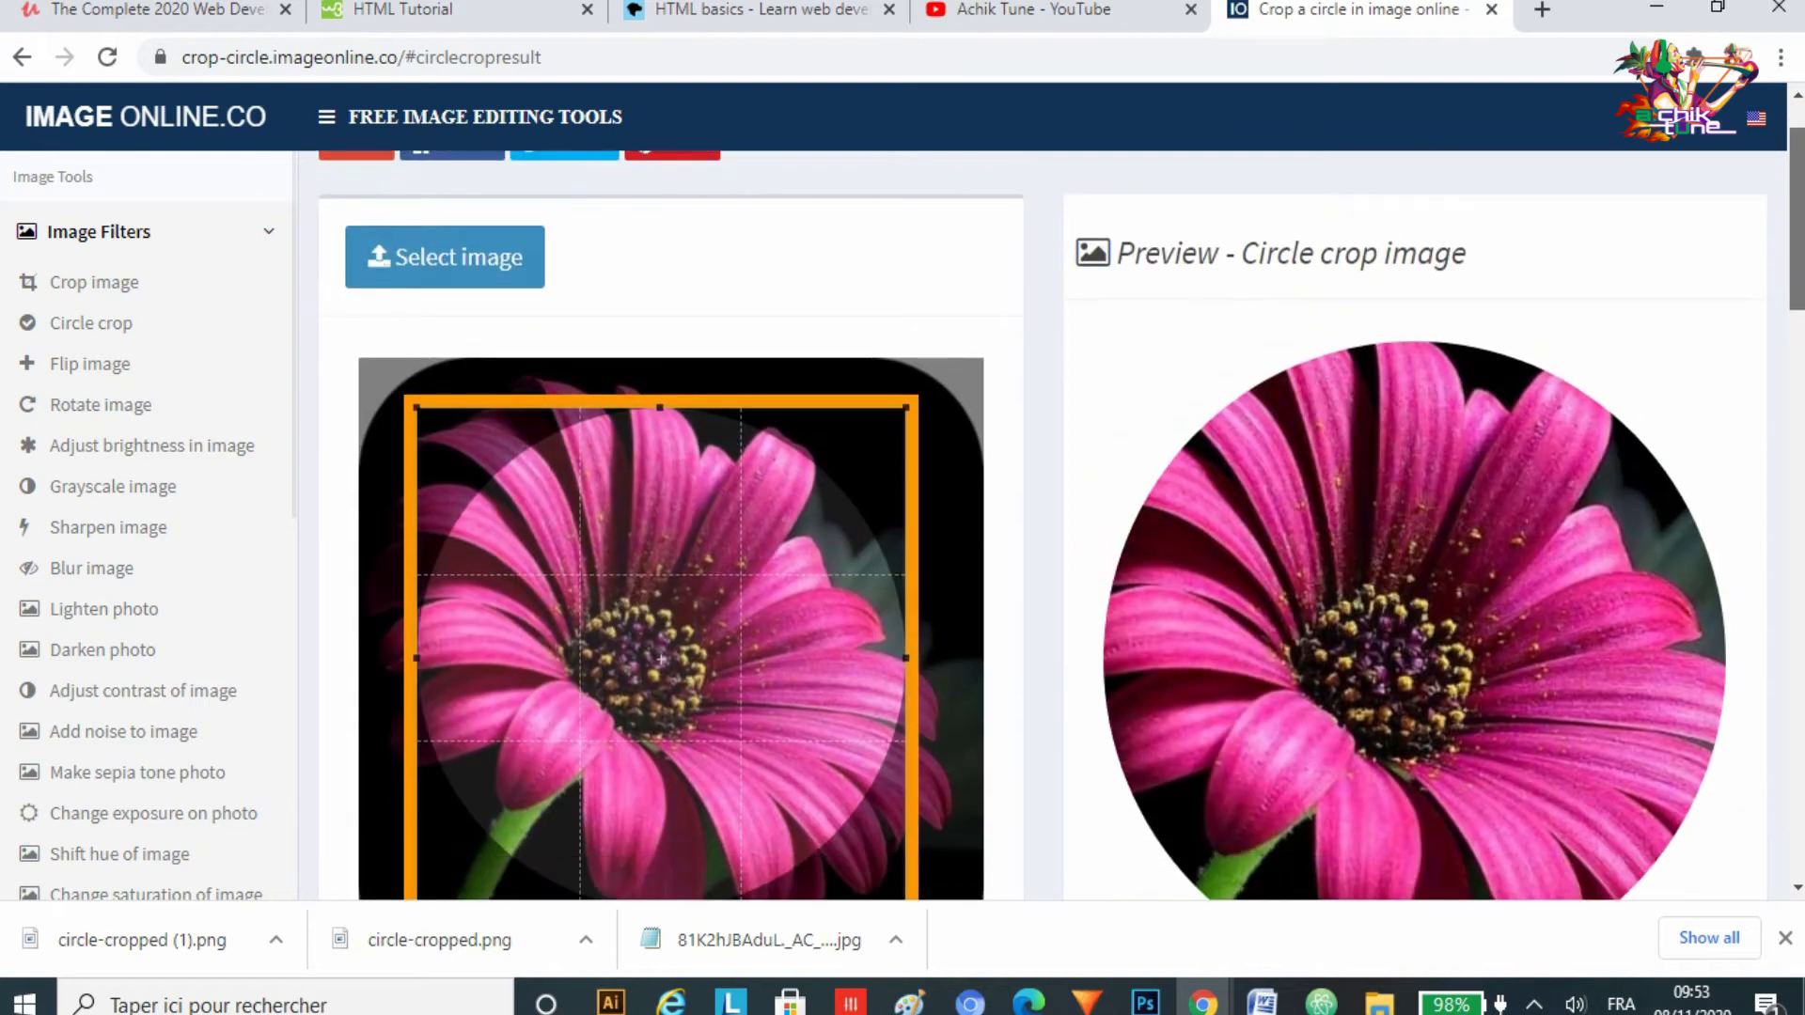
{"action": "scroll", "coordinate": [1062, 527], "scroll_direction": "up", "scroll_amount": 4}
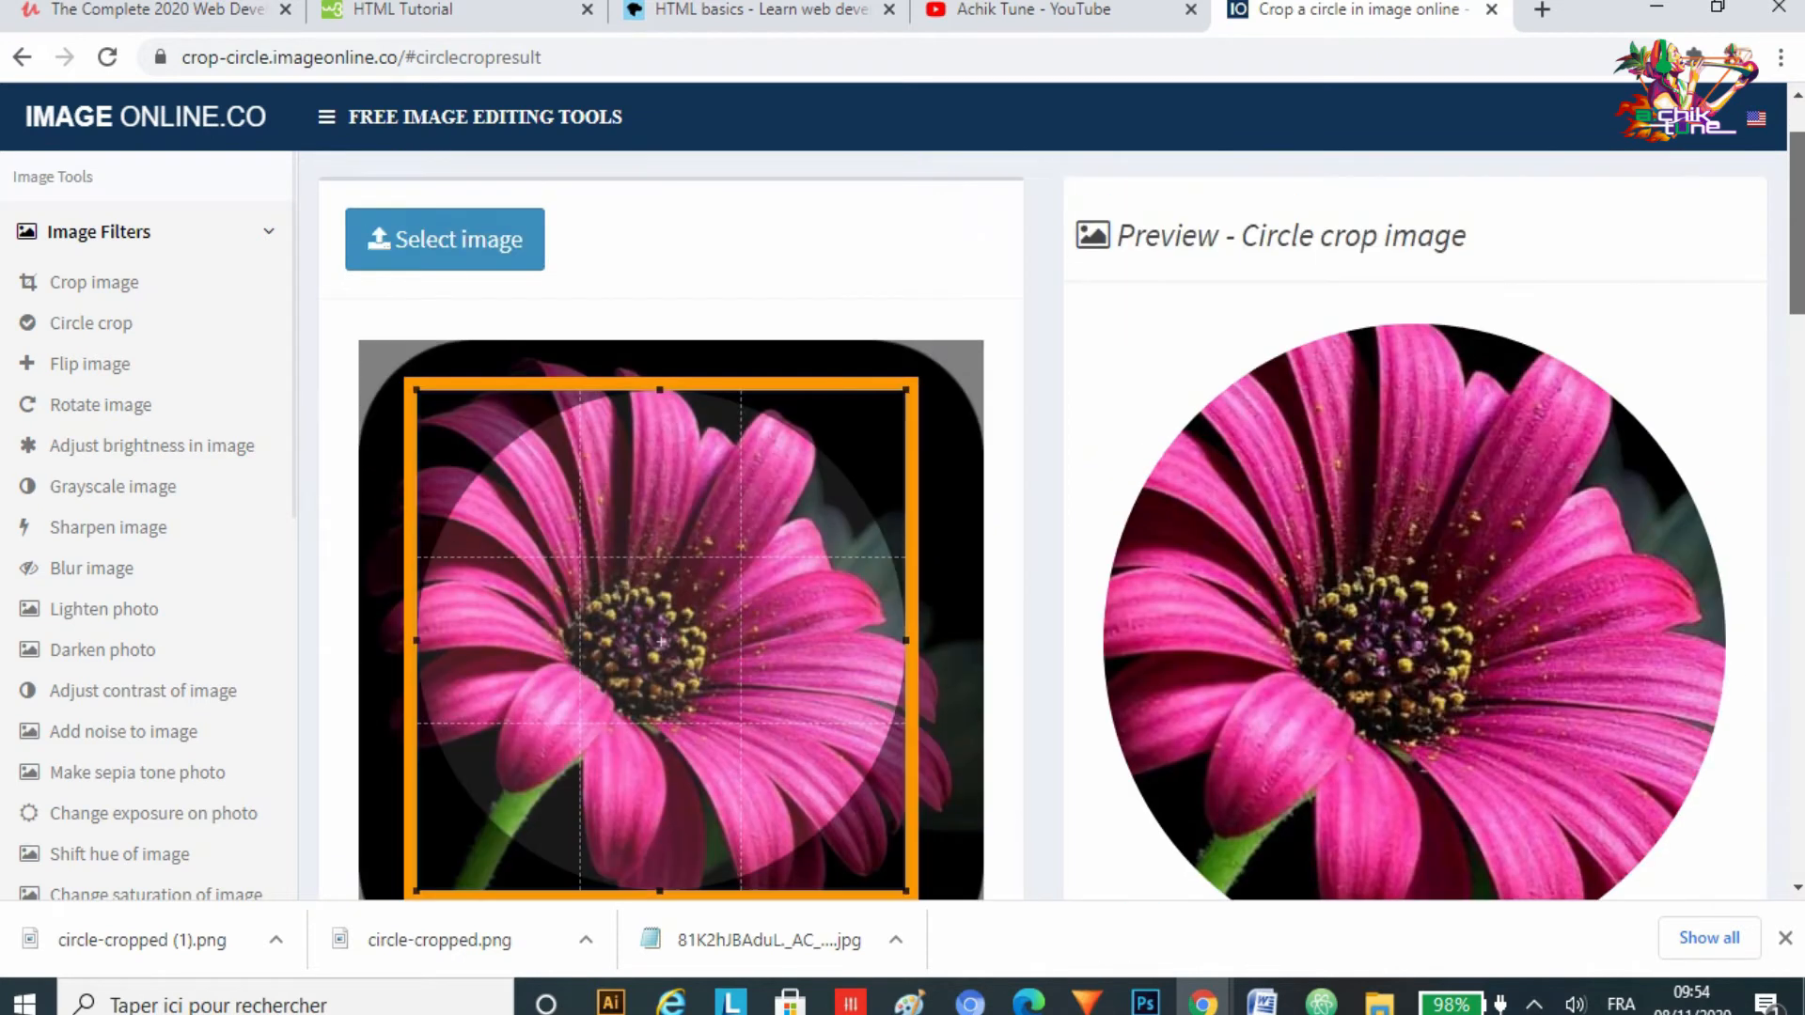
{"action": "scroll", "coordinate": [1063, 527], "scroll_direction": "down", "scroll_amount": 2}
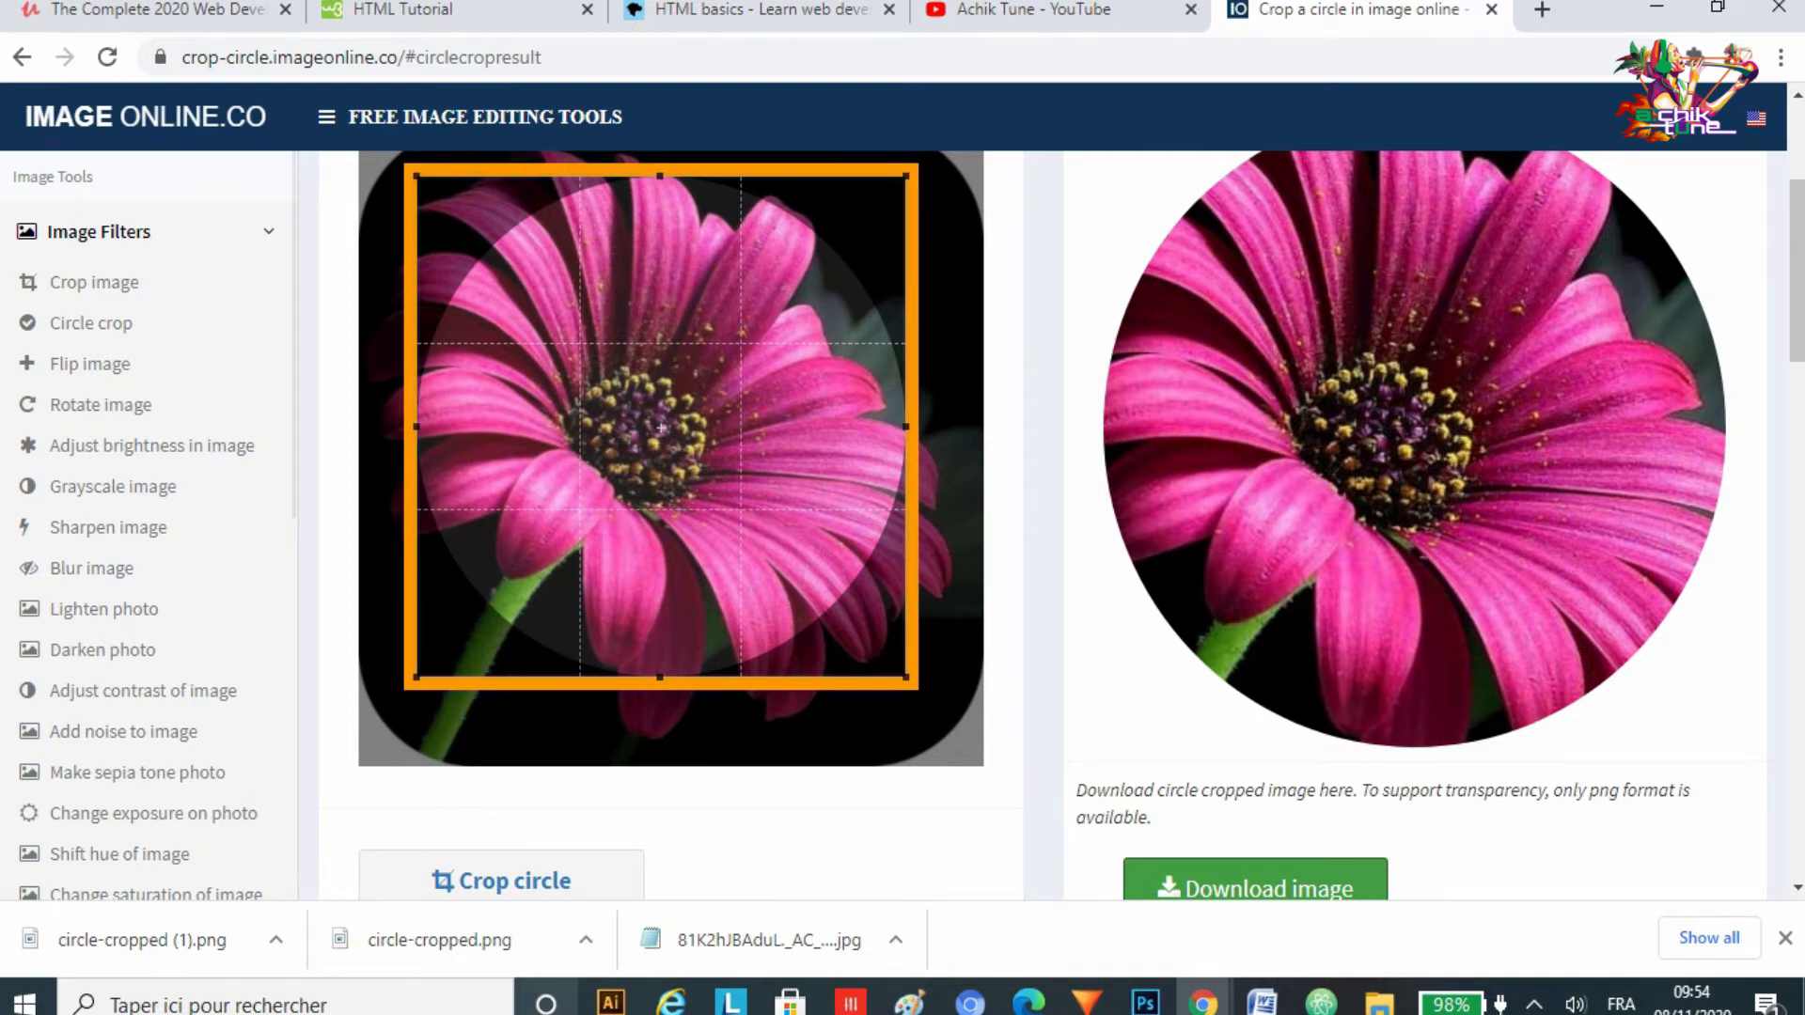
Step: Switch to Adobe Illustrator, minimizing Photoshop, to show the blank untitled document
{"action": "left_click", "coordinate": [611, 1003]}
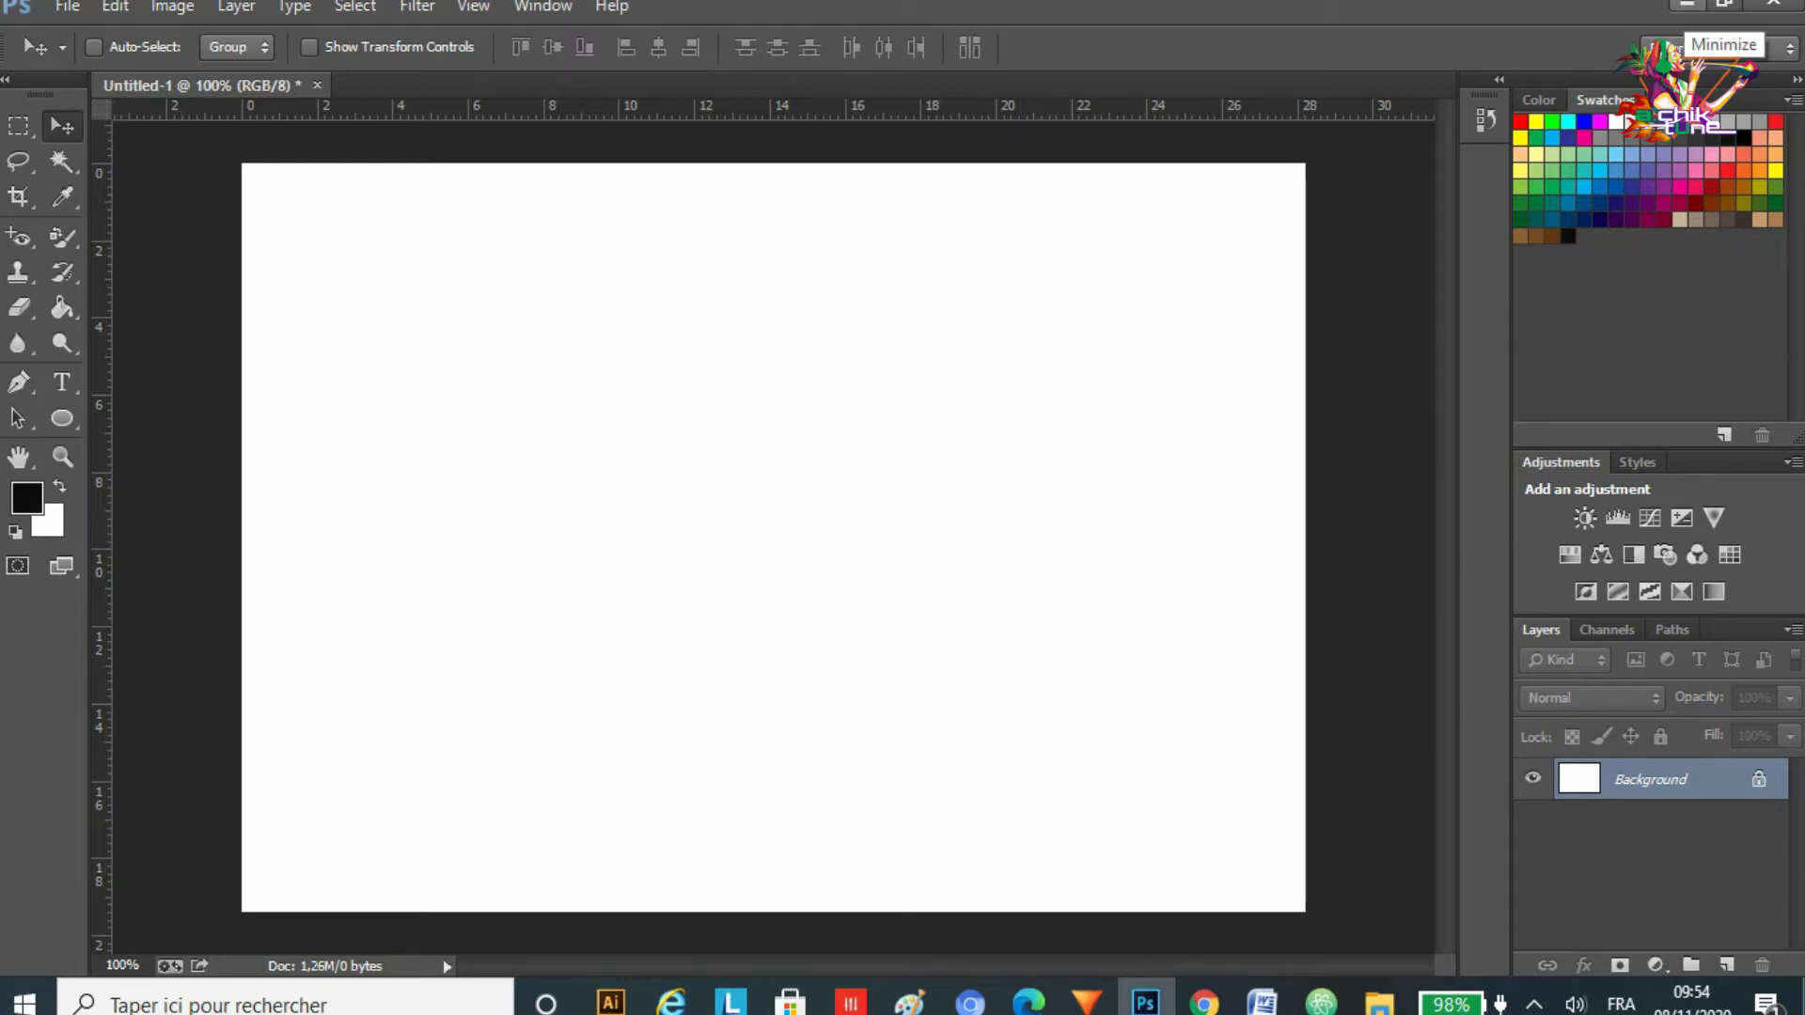
{"action": "left_click", "coordinate": [1688, 5]}
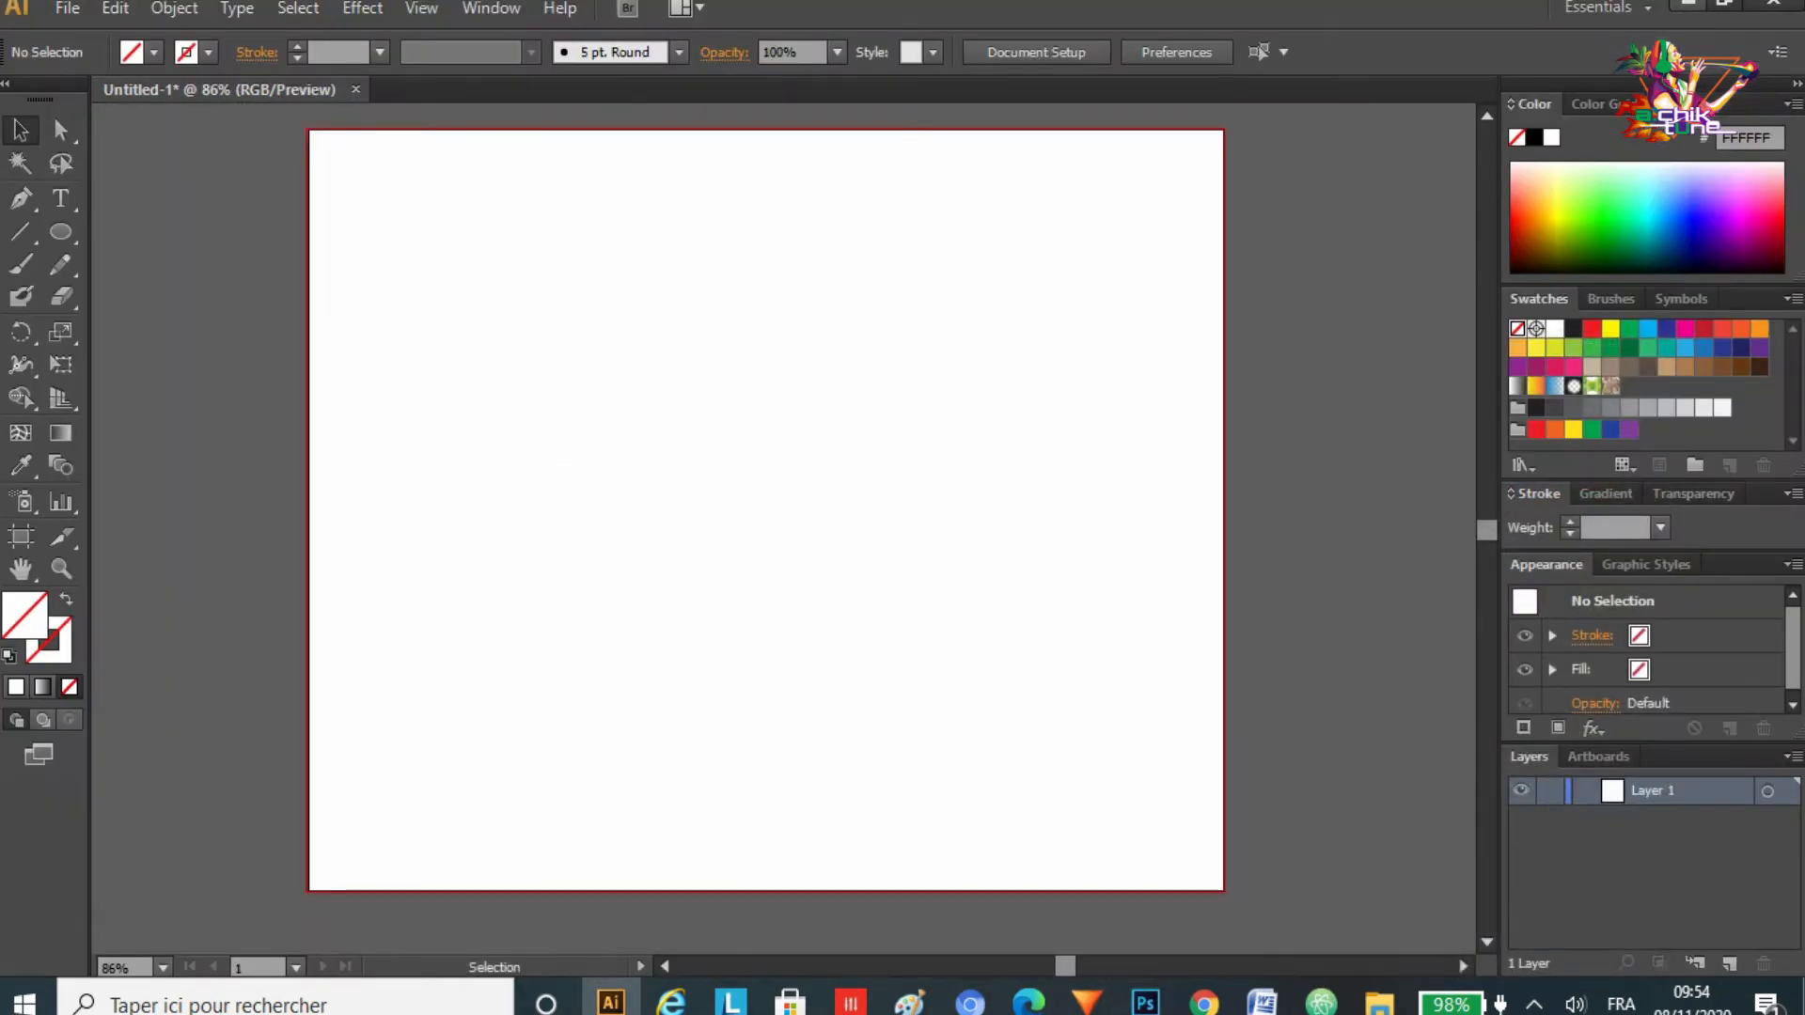
Step: Switch to File Explorer and open the LENOVO (D:) drive
{"action": "left_click", "coordinate": [1687, 5]}
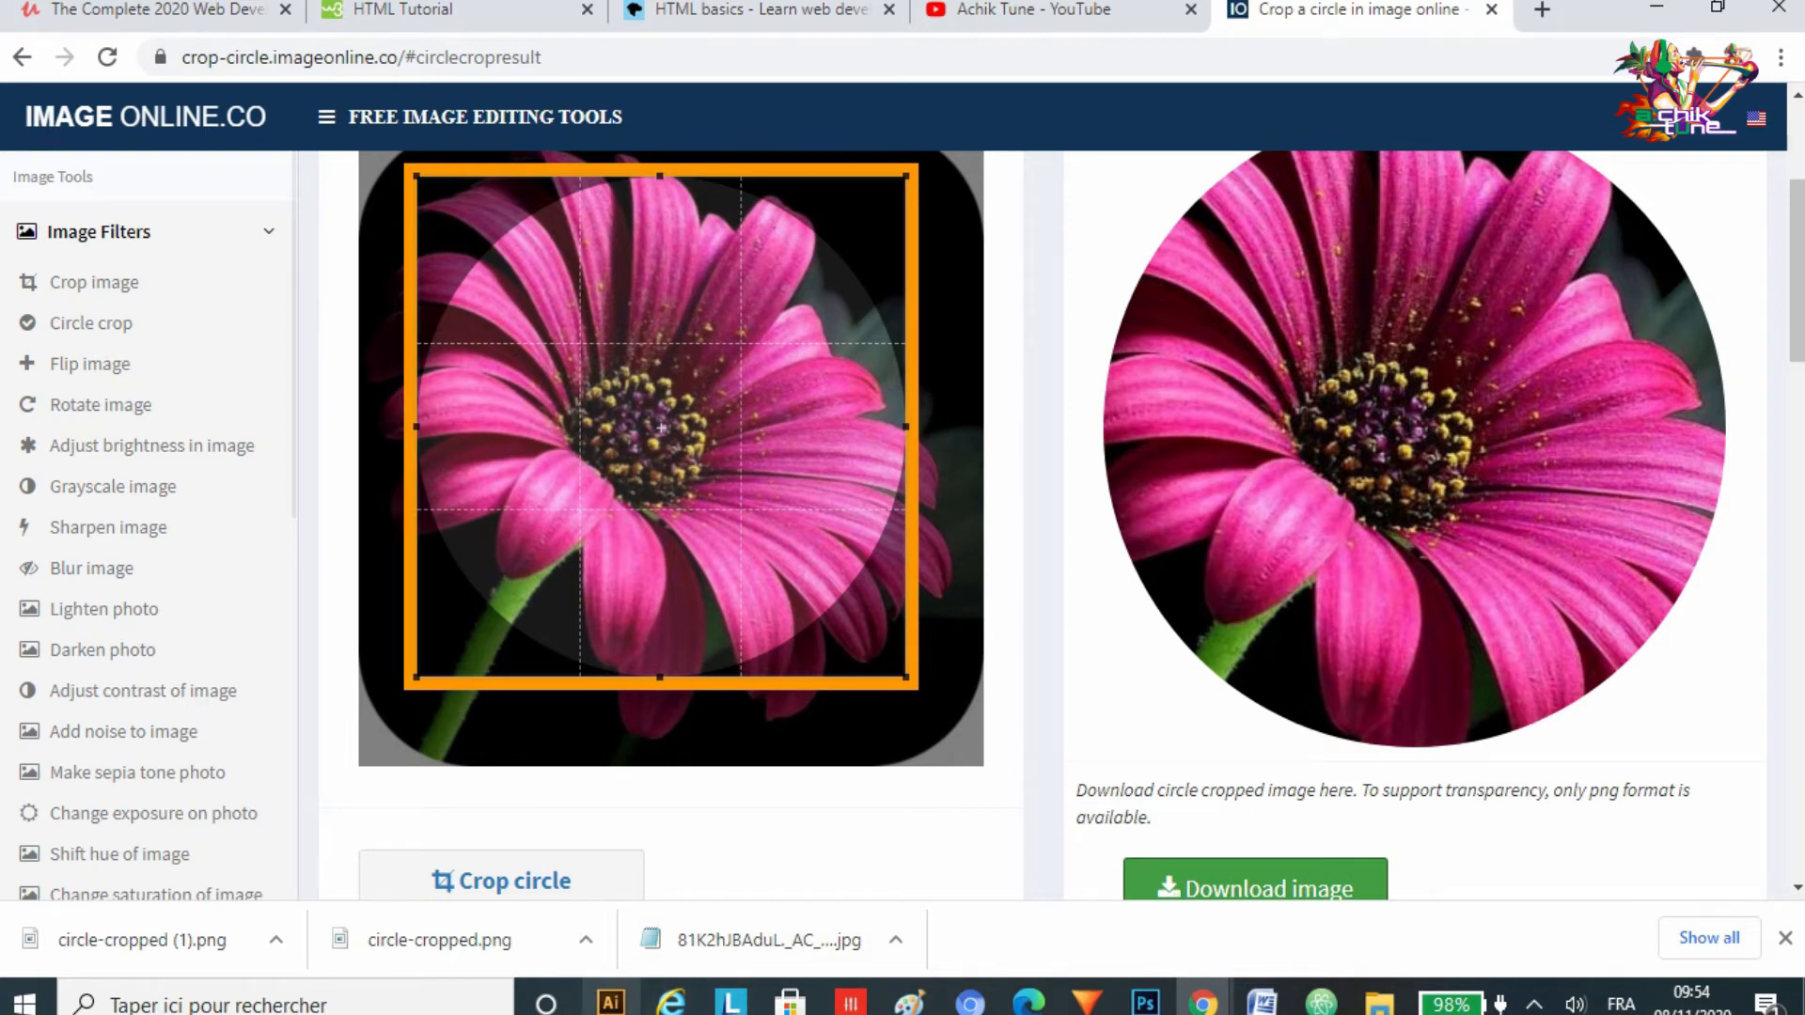
{"action": "left_click", "coordinate": [611, 1004]}
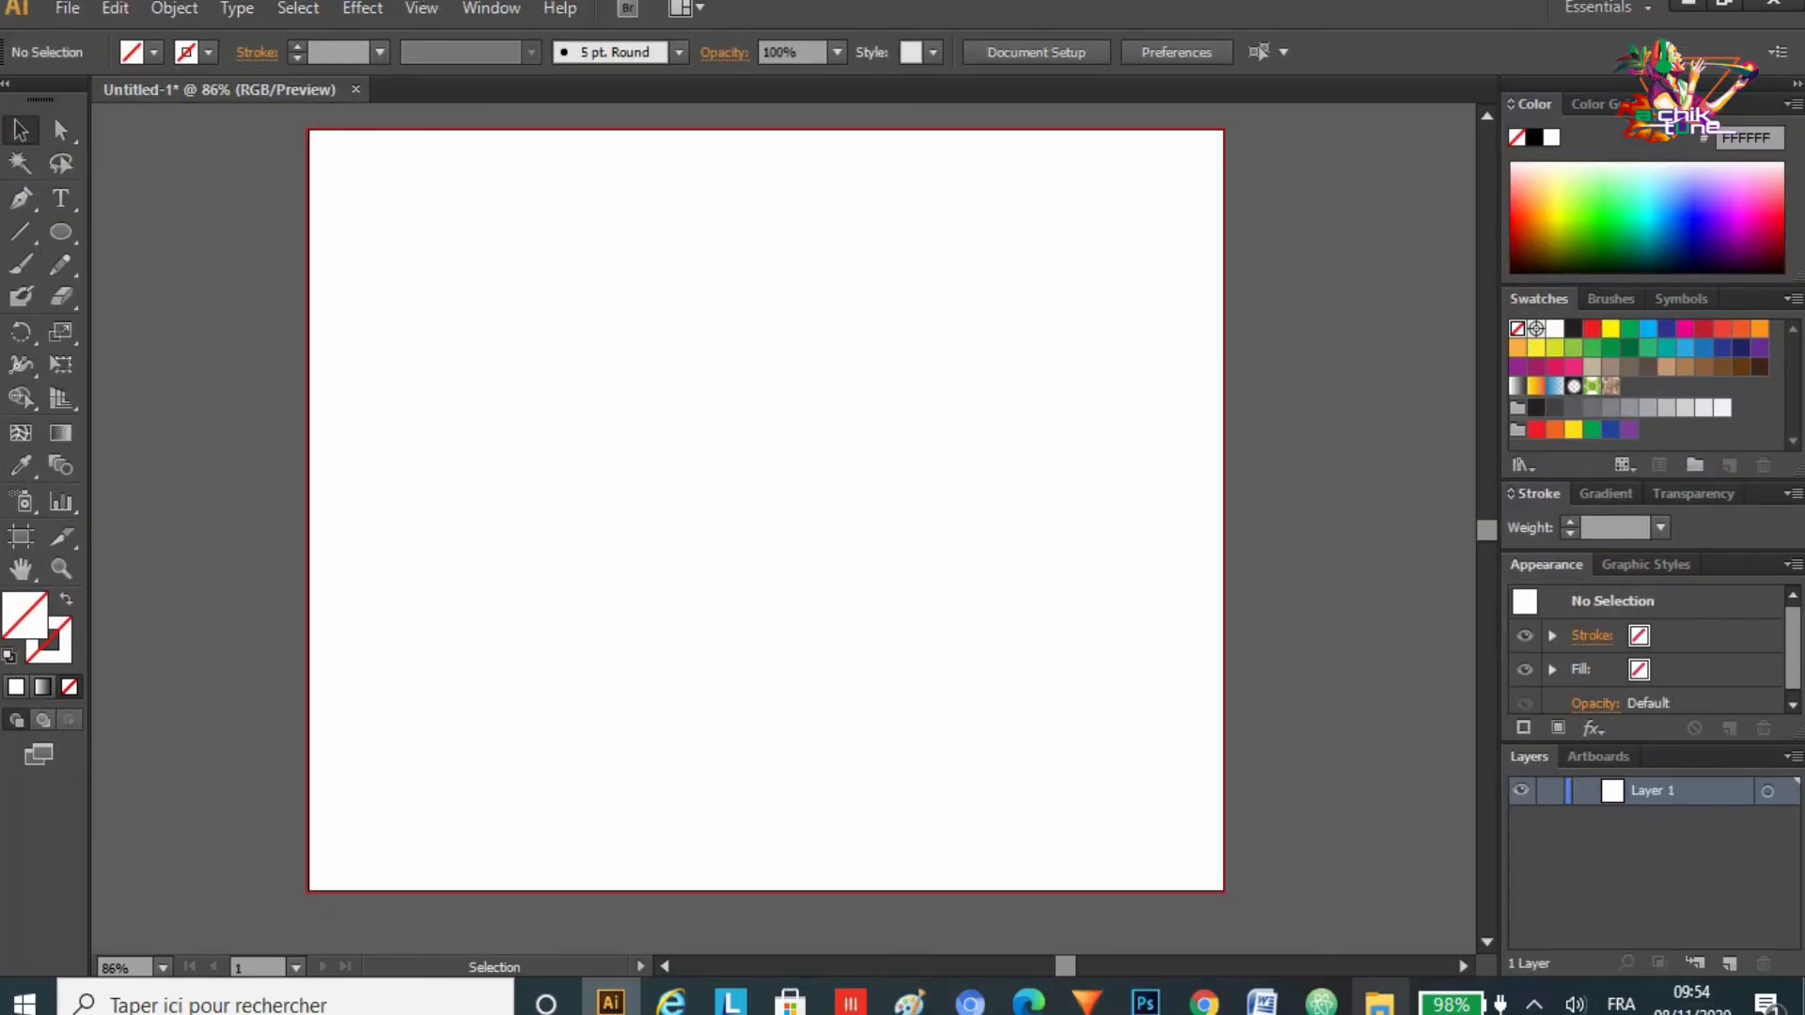
{"action": "left_click", "coordinate": [1379, 1003]}
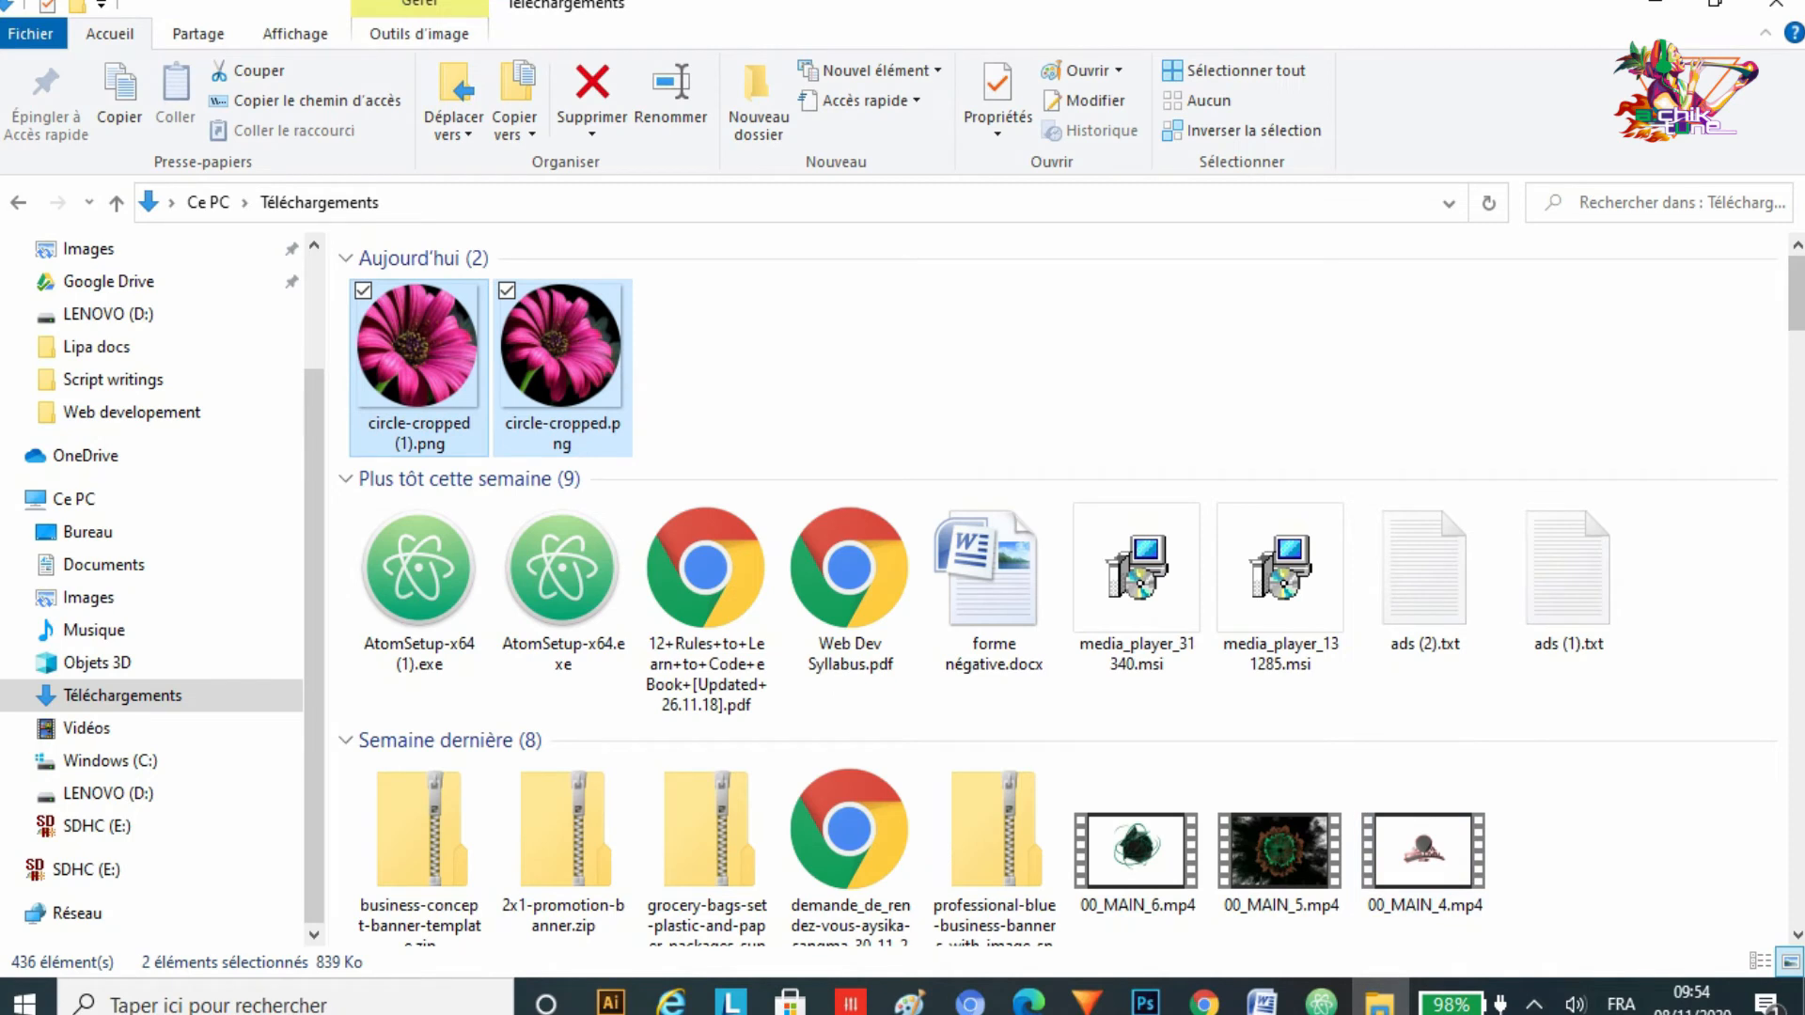
{"action": "left_click", "coordinate": [108, 793]}
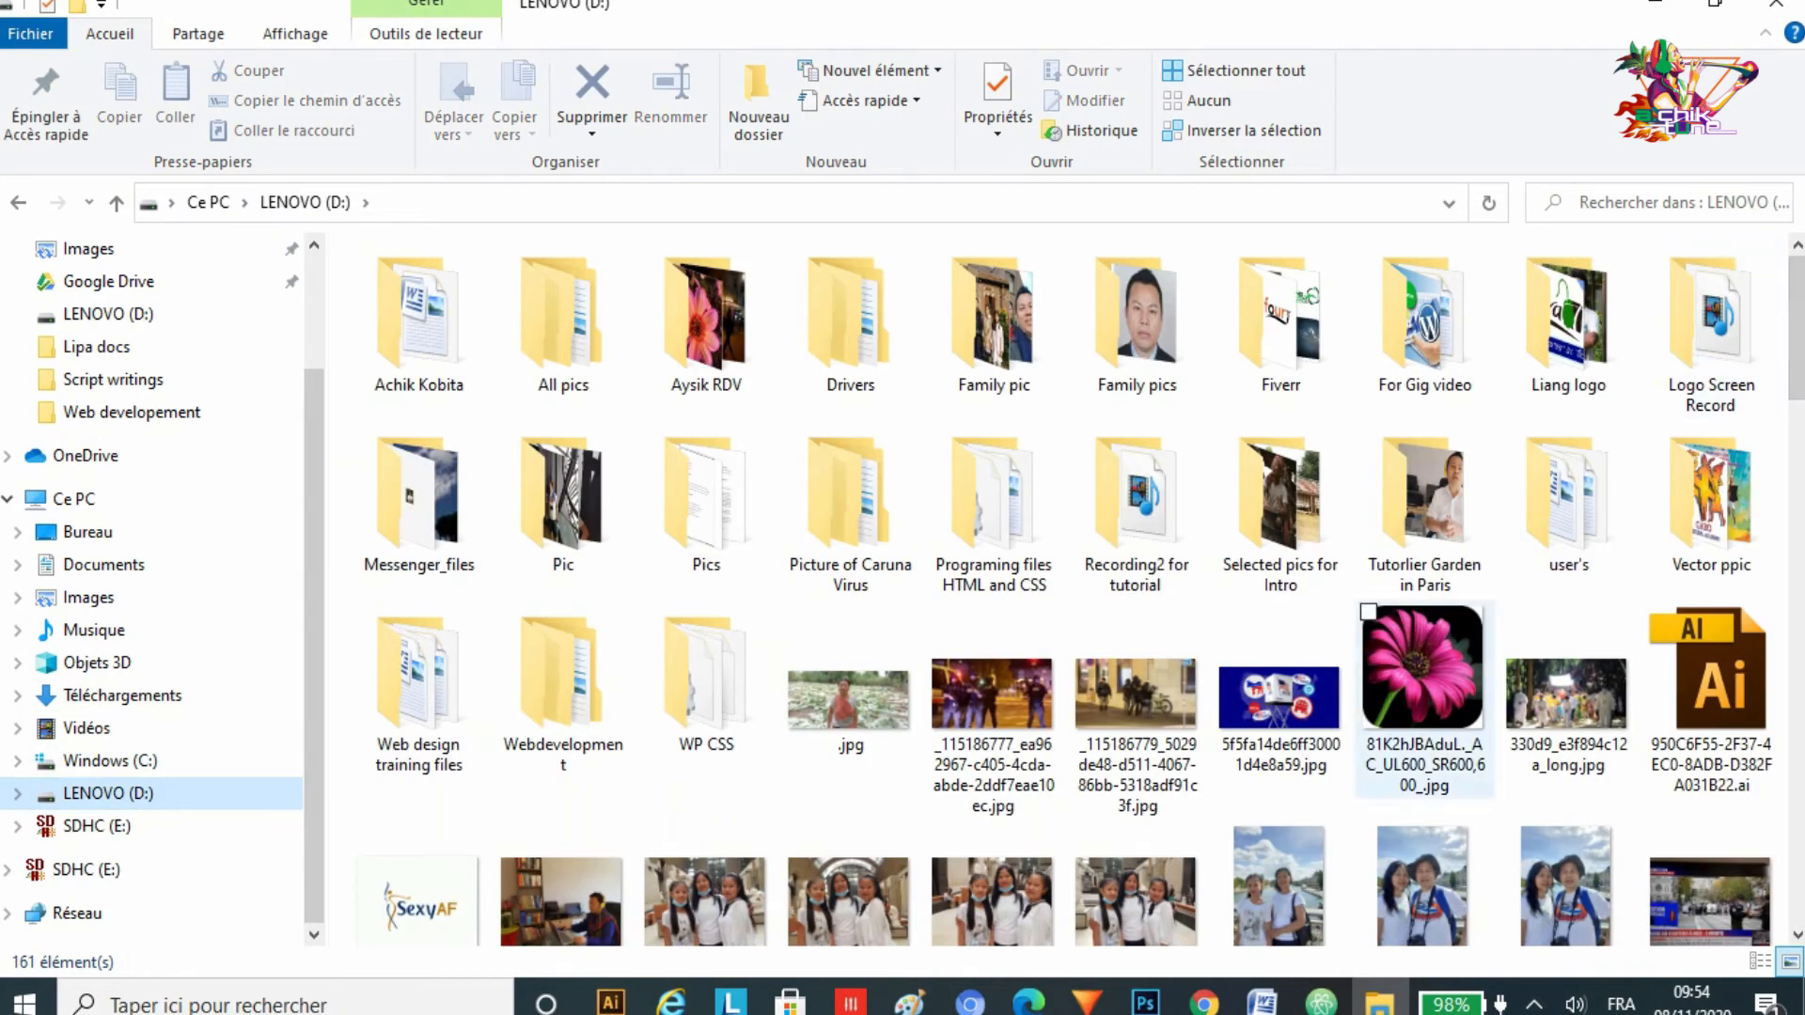
Step: Drag the original flower JPG into the Illustrator artboard, scale it down and move it toward the centre
{"action": "left_click_drag", "start_coordinate": [1406, 700], "coordinate": [773, 455]}
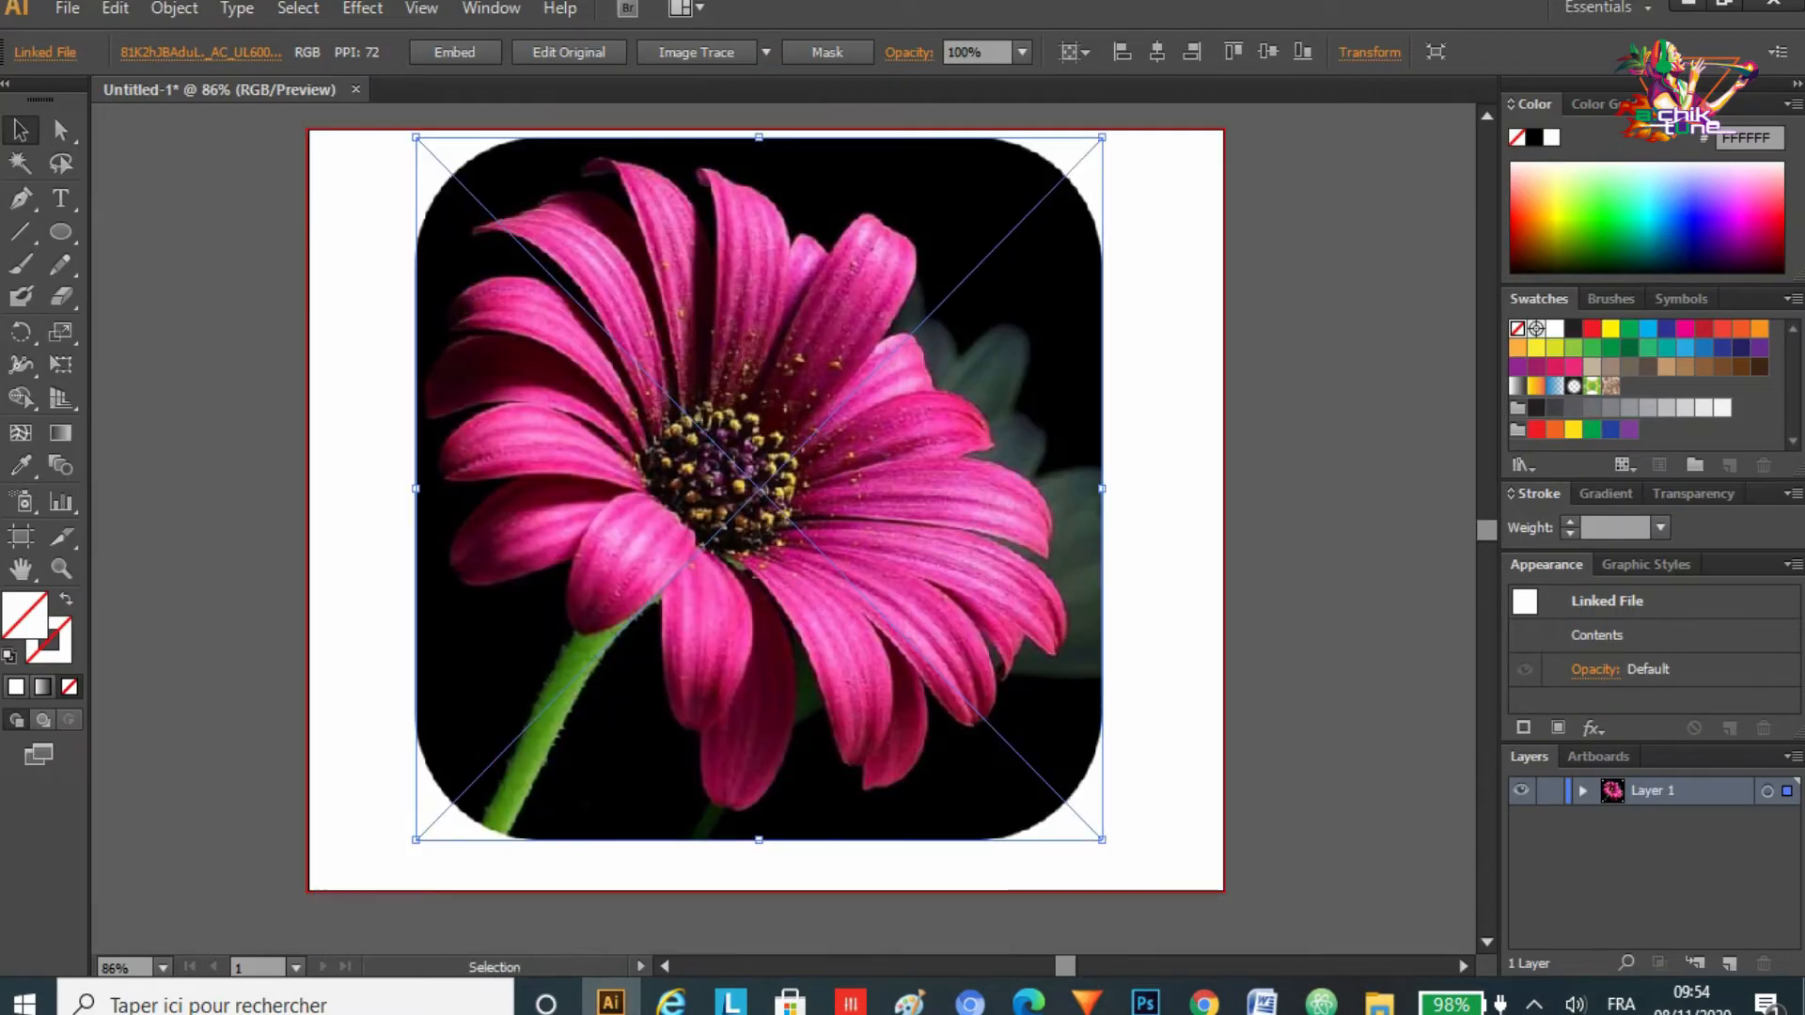
{"action": "left_click_drag", "start_coordinate": [1102, 837], "coordinate": [981, 717]}
{"action": "left_click_drag", "start_coordinate": [863, 479], "coordinate": [939, 567]}
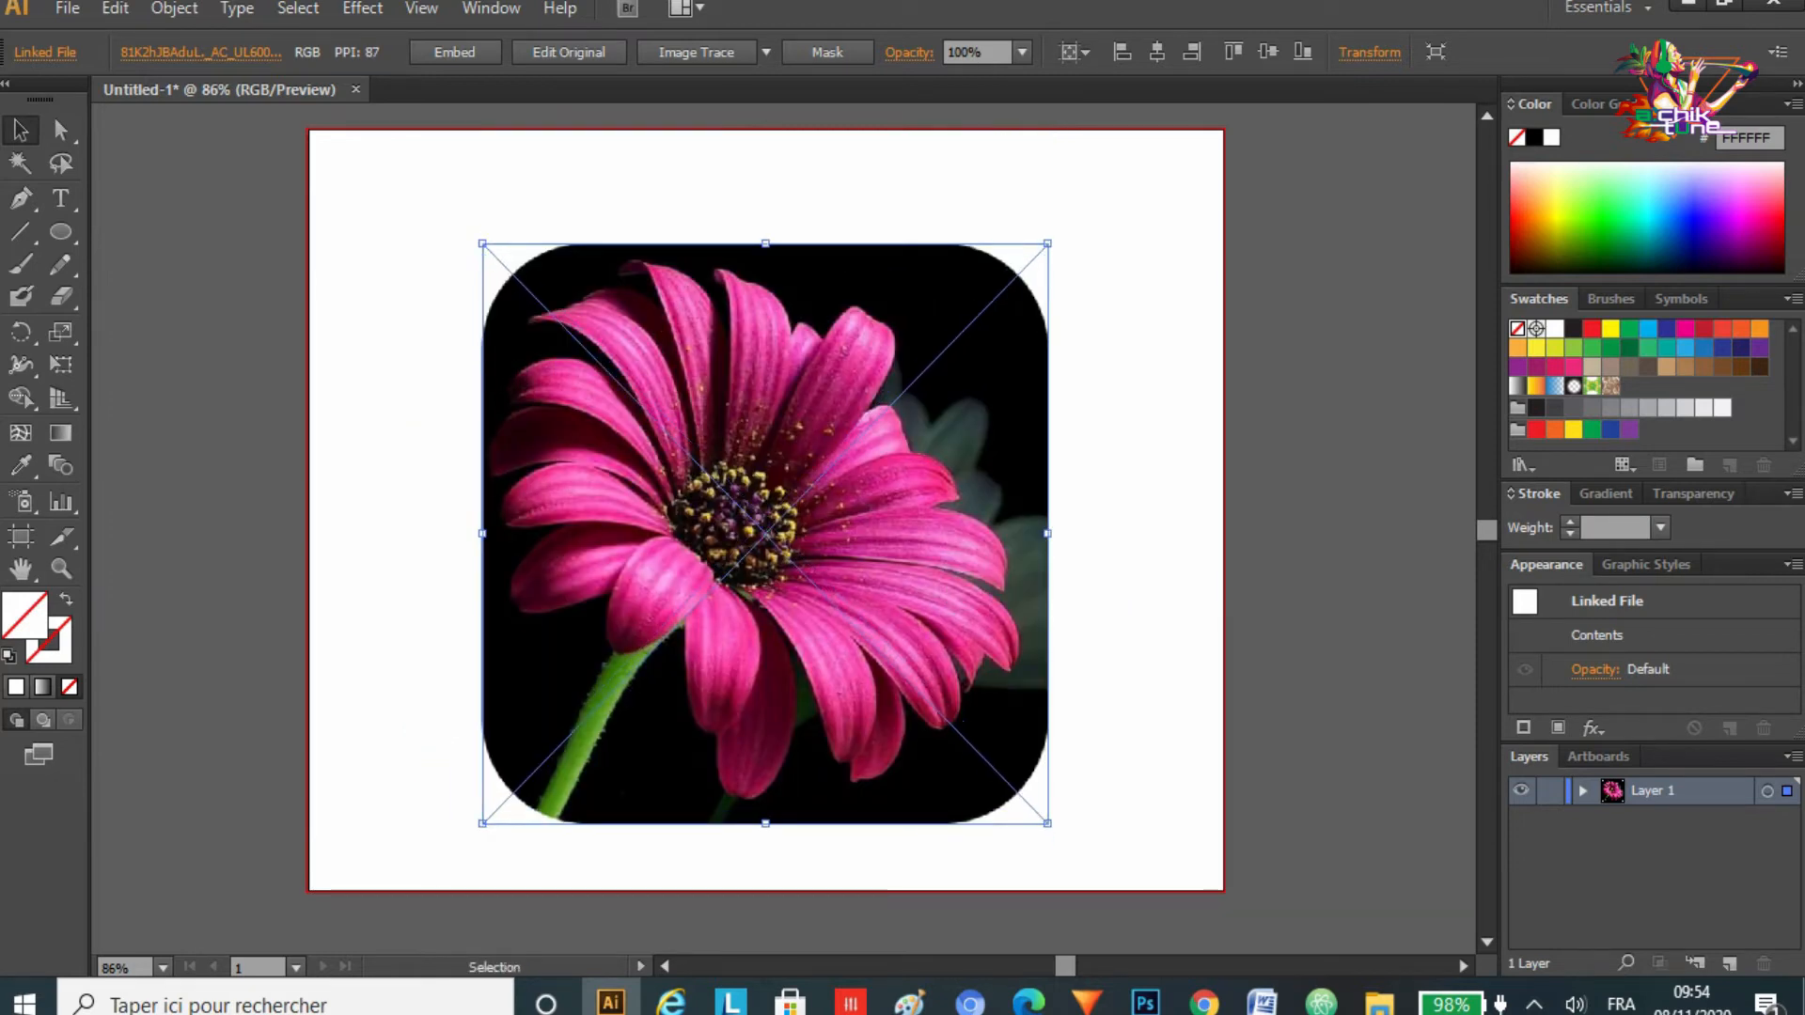
Step: Draw a circle over the flower image with the Ellipse tool
{"action": "left_click", "coordinate": [60, 233]}
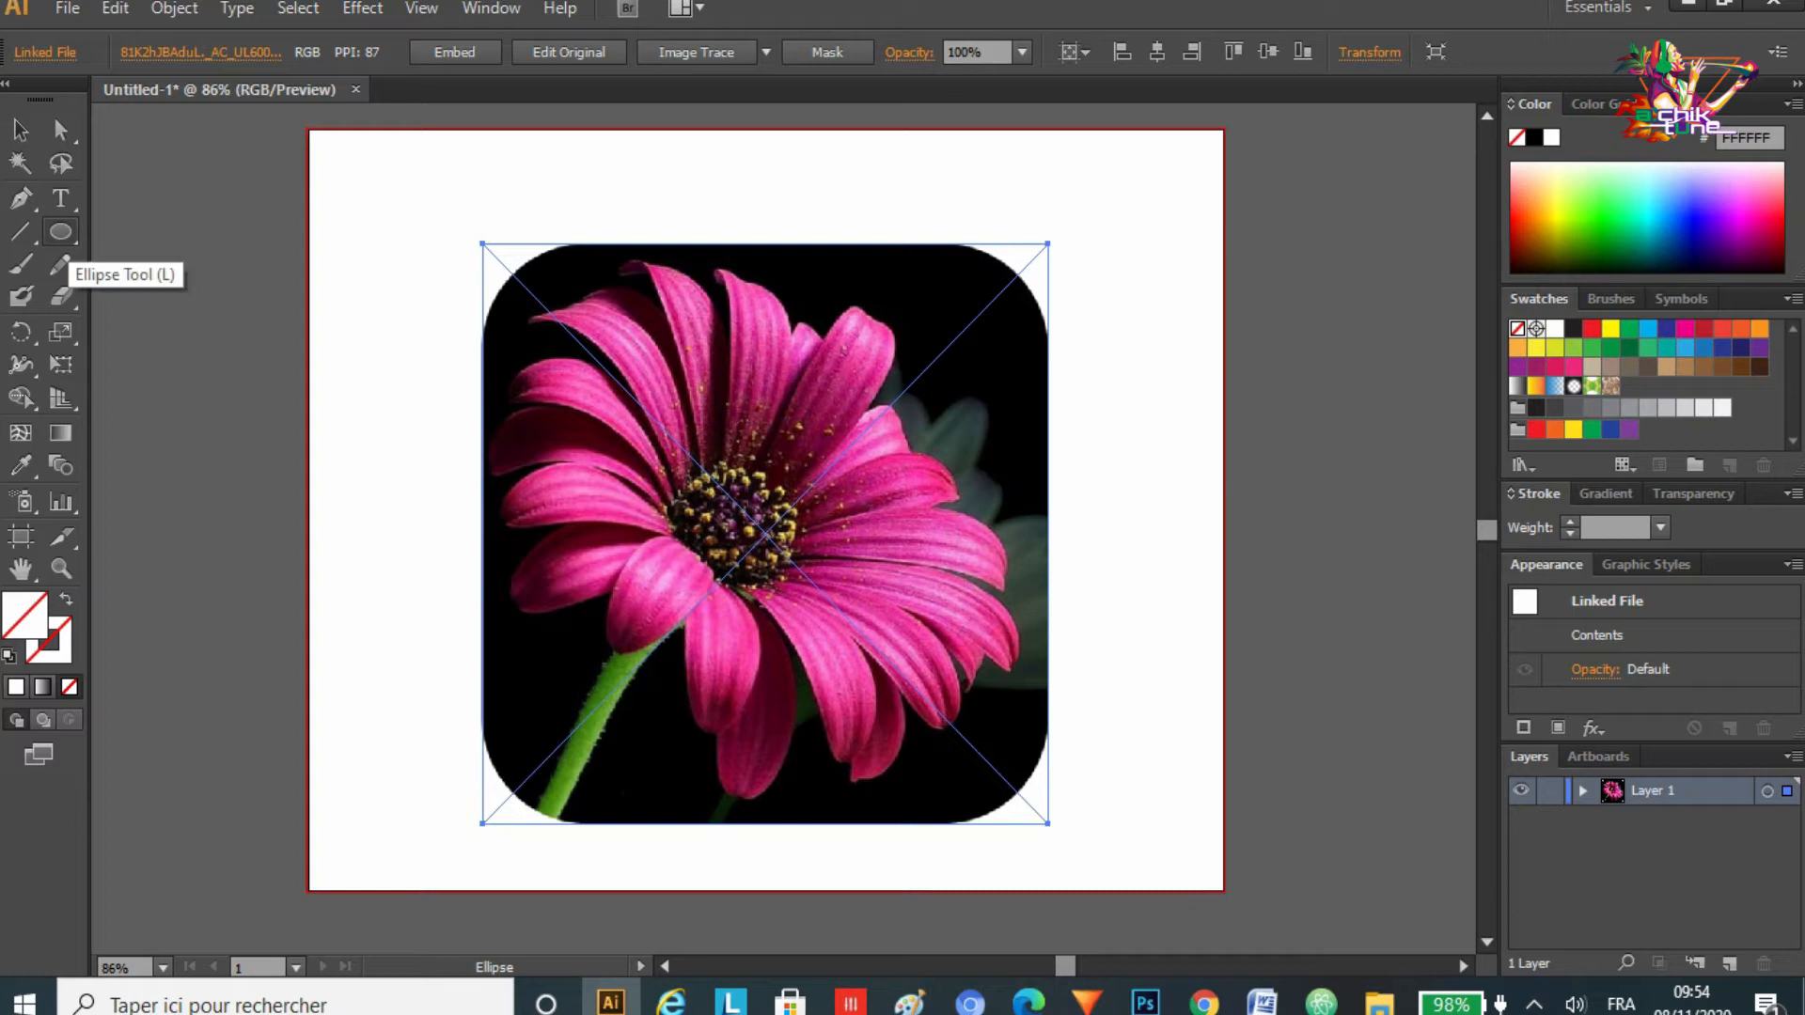
{"action": "left_click", "coordinate": [60, 232]}
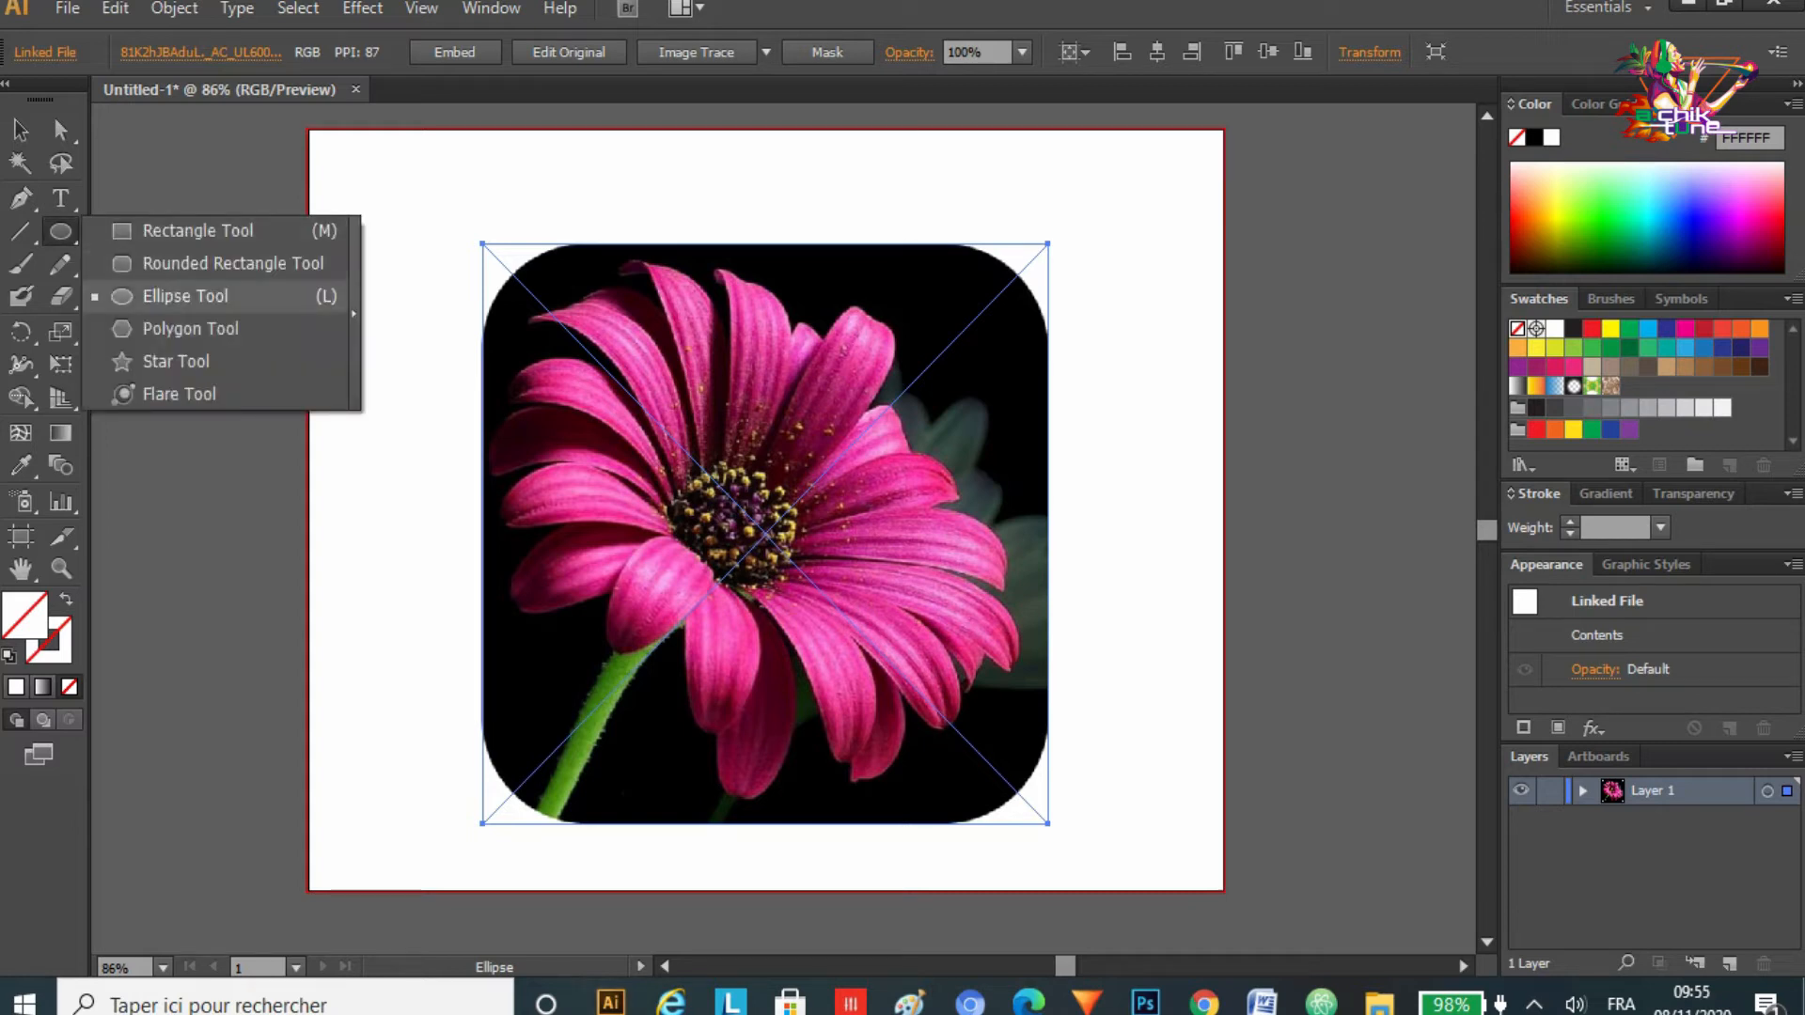
{"action": "left_click_drag", "start_coordinate": [509, 288], "coordinate": [1016, 801]}
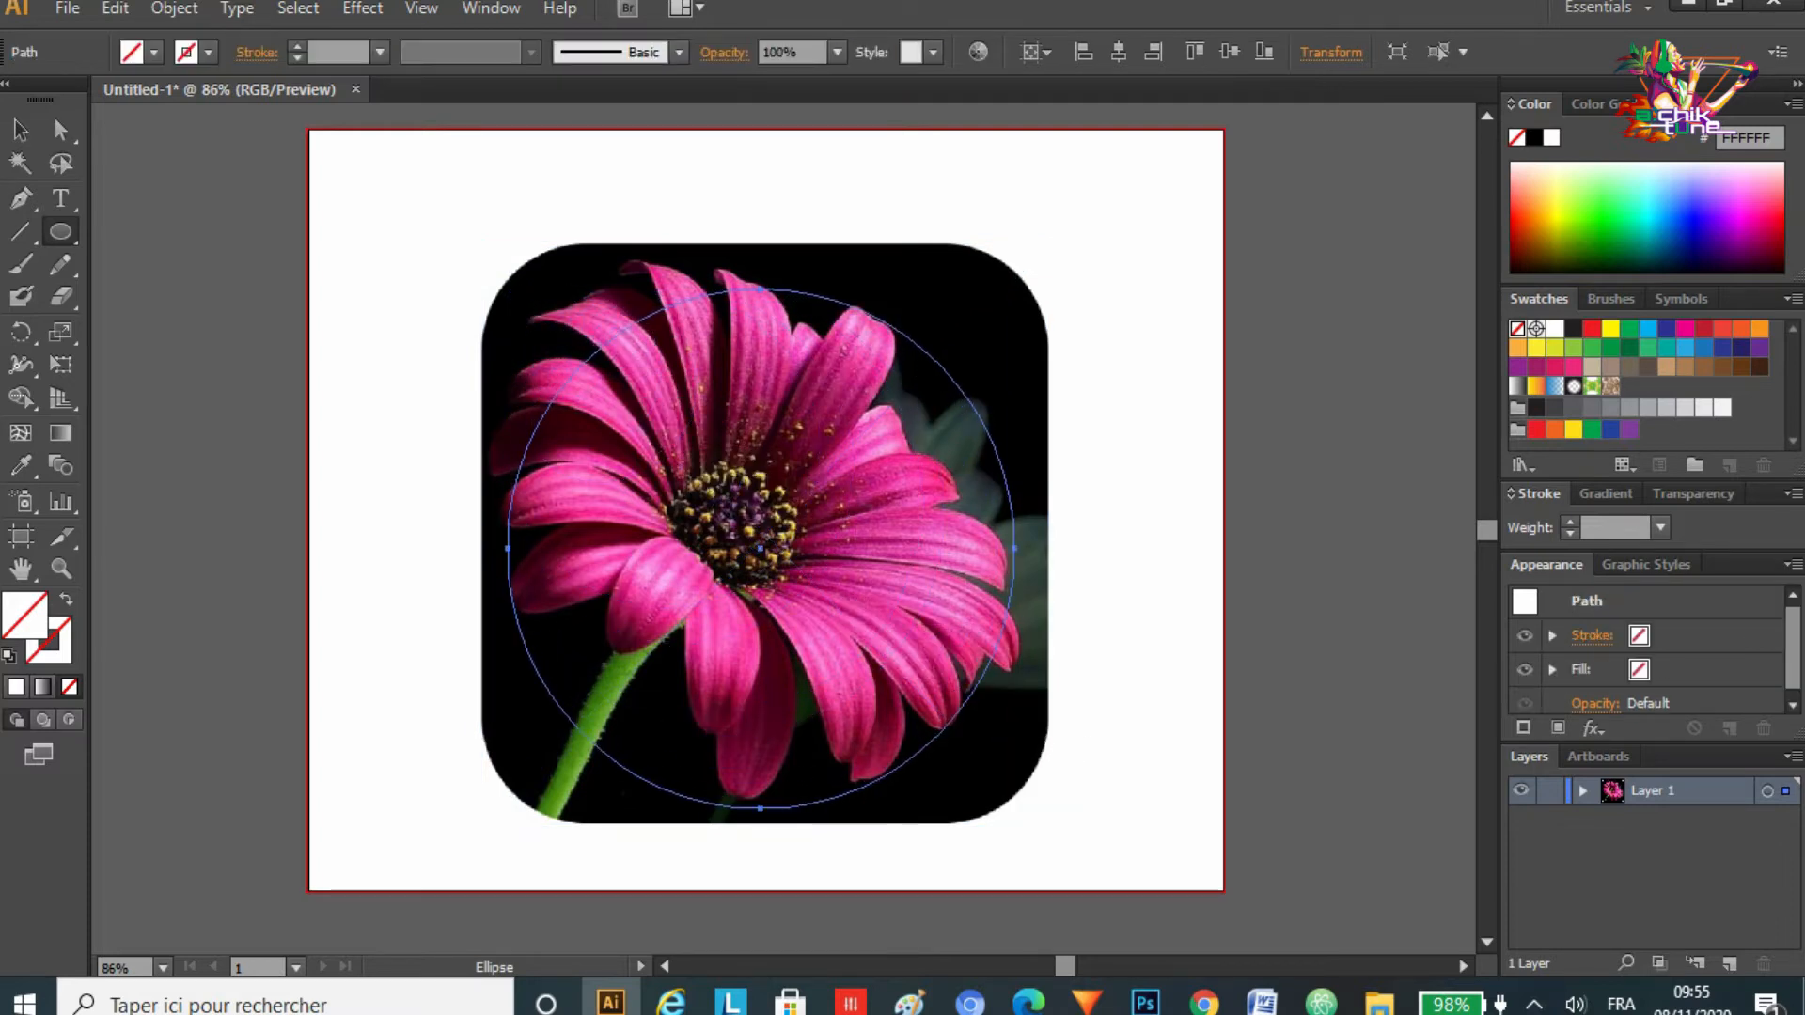
Step: Nudge the flower image slightly to sit under the circle, then deselect
{"action": "left_click", "coordinate": [21, 131]}
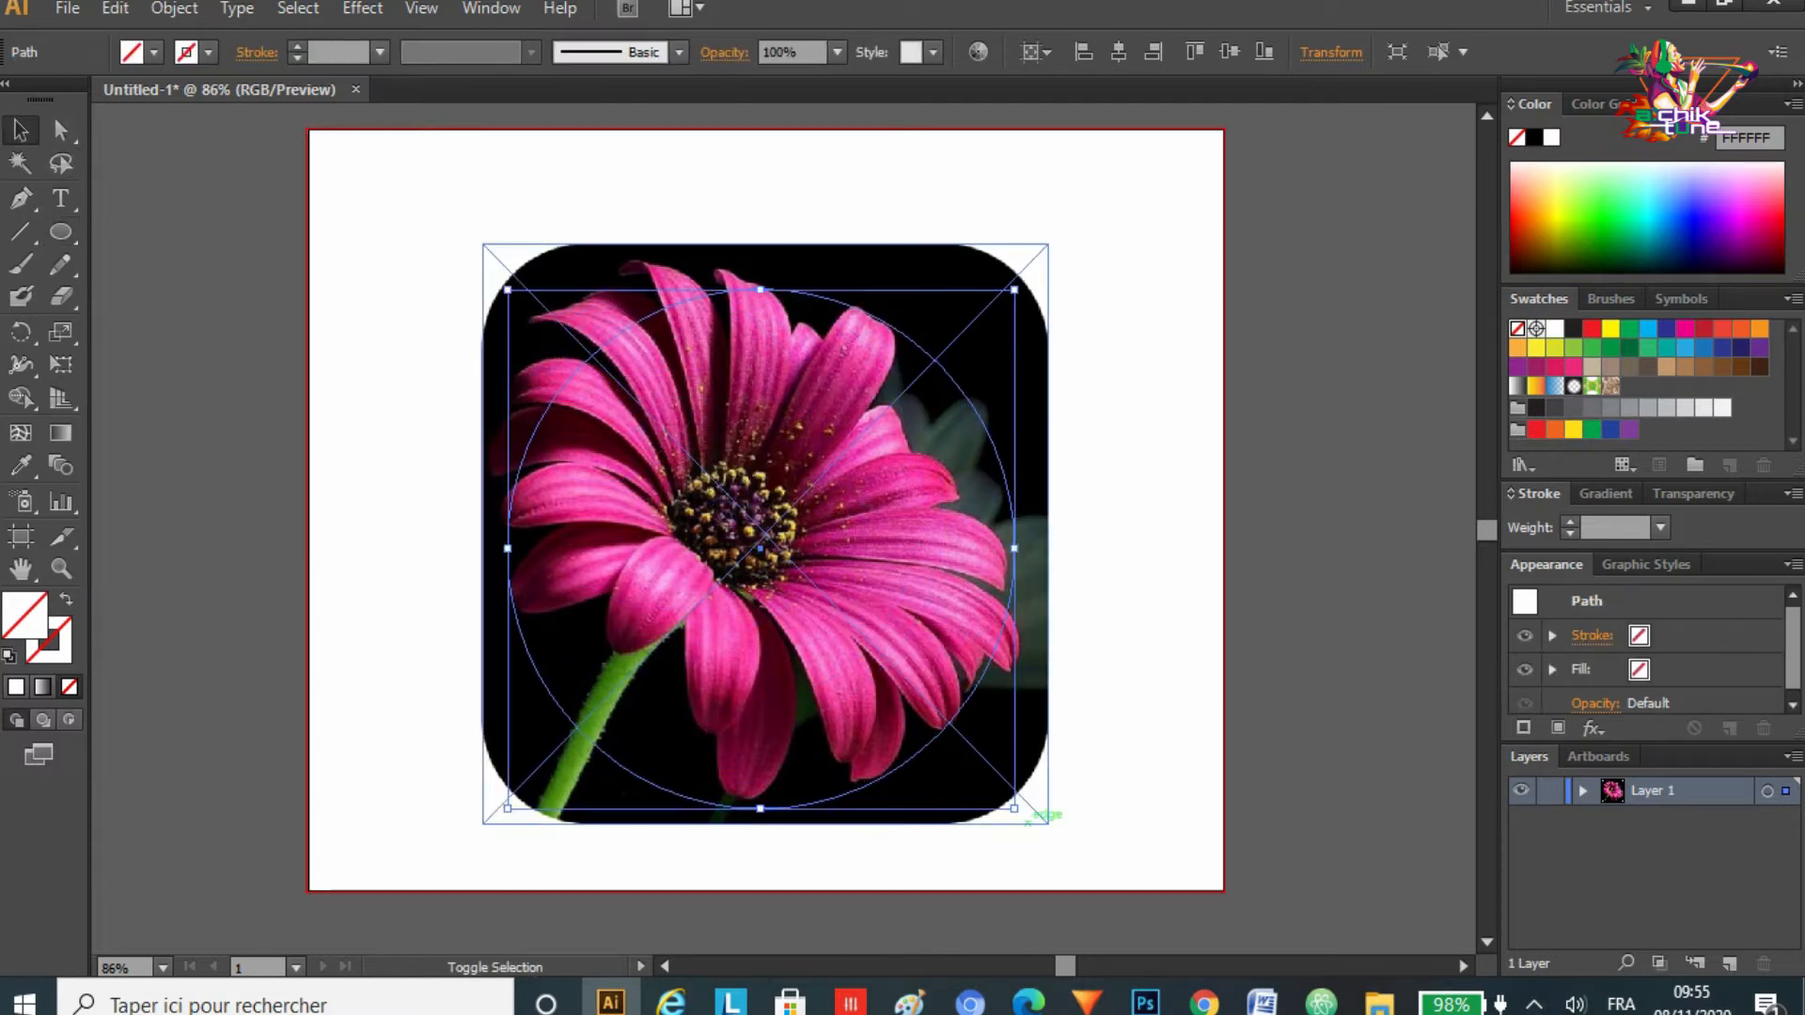
{"action": "mouse_move", "coordinate": [1014, 808]}
{"action": "left_mouse_down"}
{"action": "mouse_move", "coordinate": [1053, 837]}
{"action": "mouse_move", "coordinate": [999, 792]}
{"action": "mouse_move", "coordinate": [1014, 808]}
{"action": "left_mouse_up"}
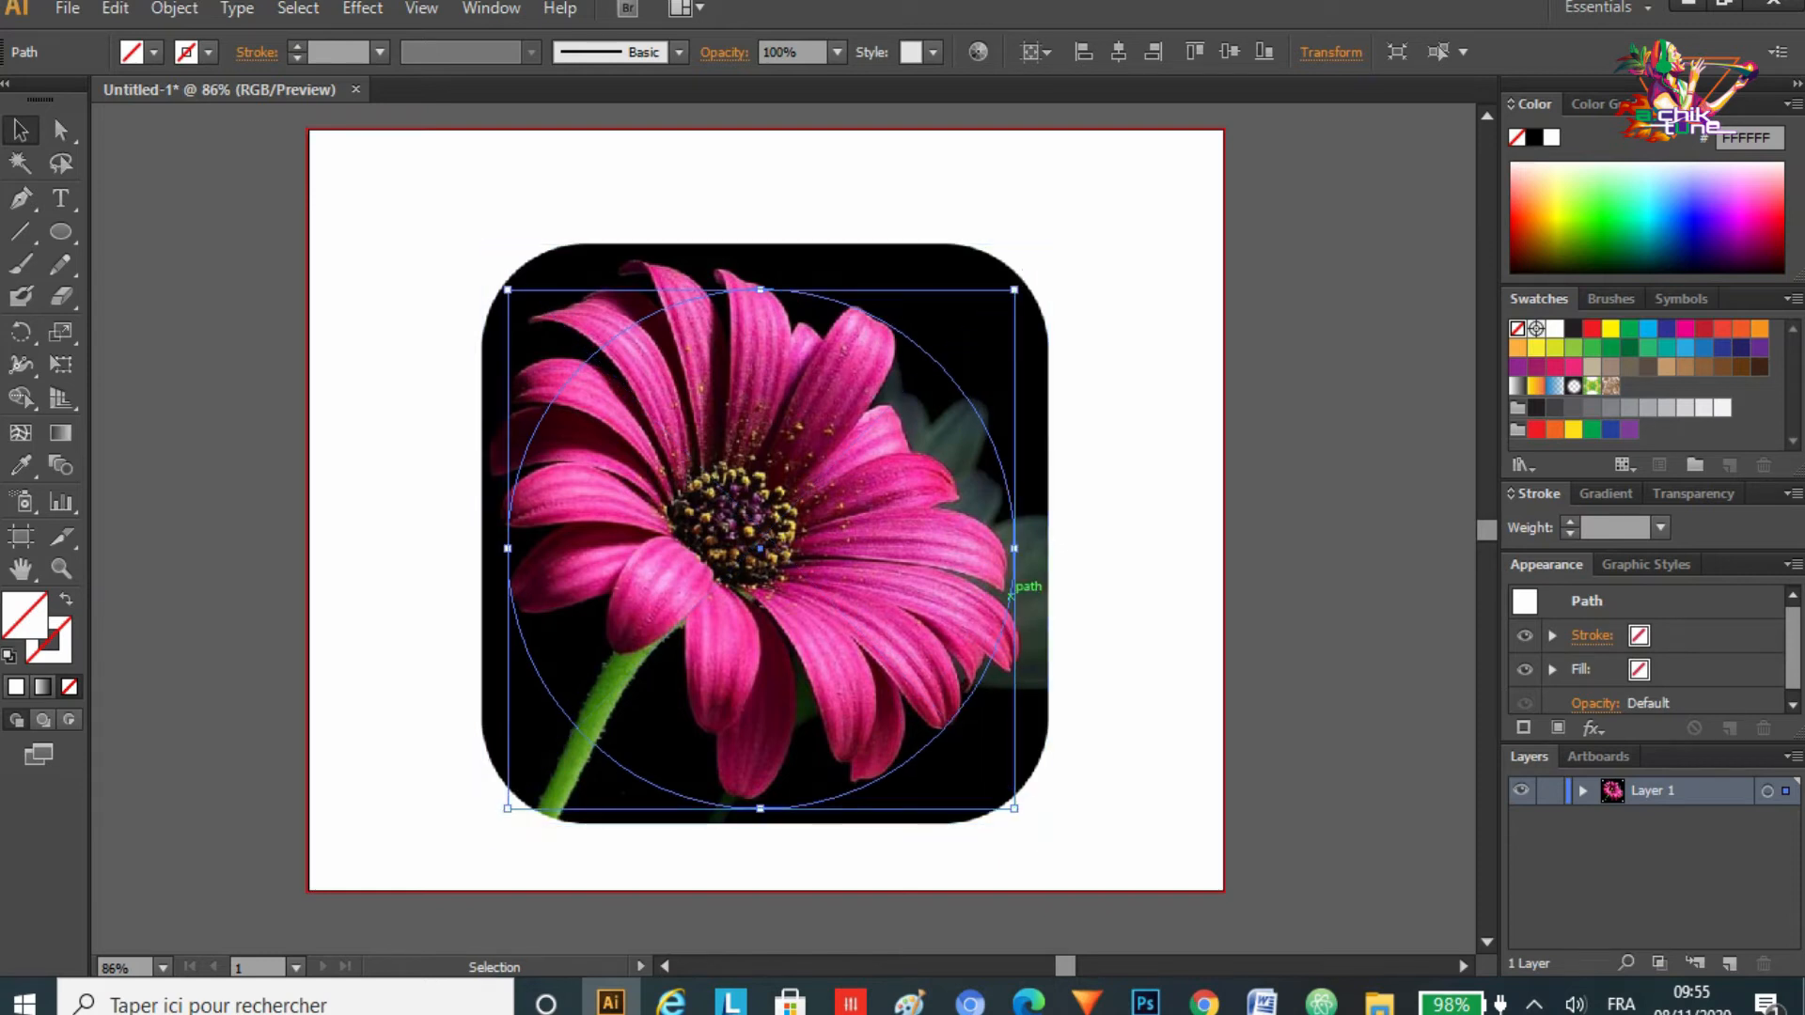
{"action": "mouse_move", "coordinate": [935, 577]}
{"action": "left_mouse_down"}
{"action": "mouse_move", "coordinate": [917, 554]}
{"action": "mouse_move", "coordinate": [932, 569]}
{"action": "left_mouse_up"}
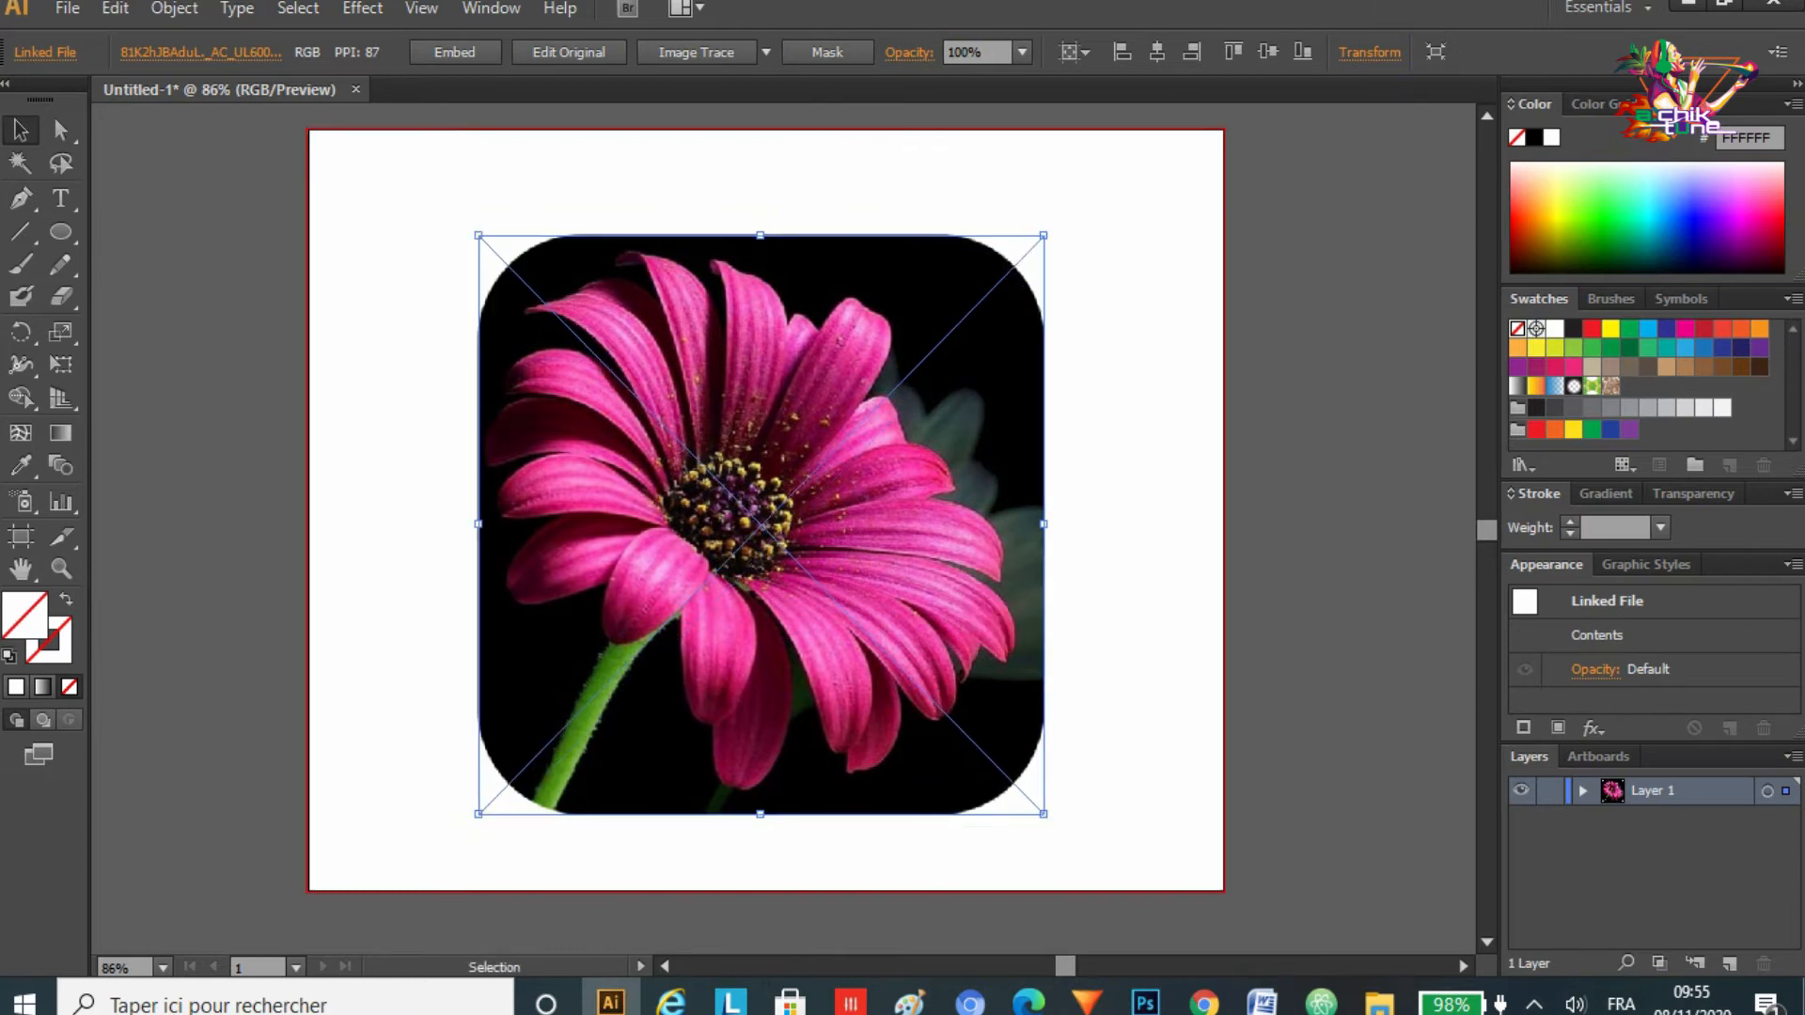
{"action": "left_click", "coordinate": [1133, 602]}
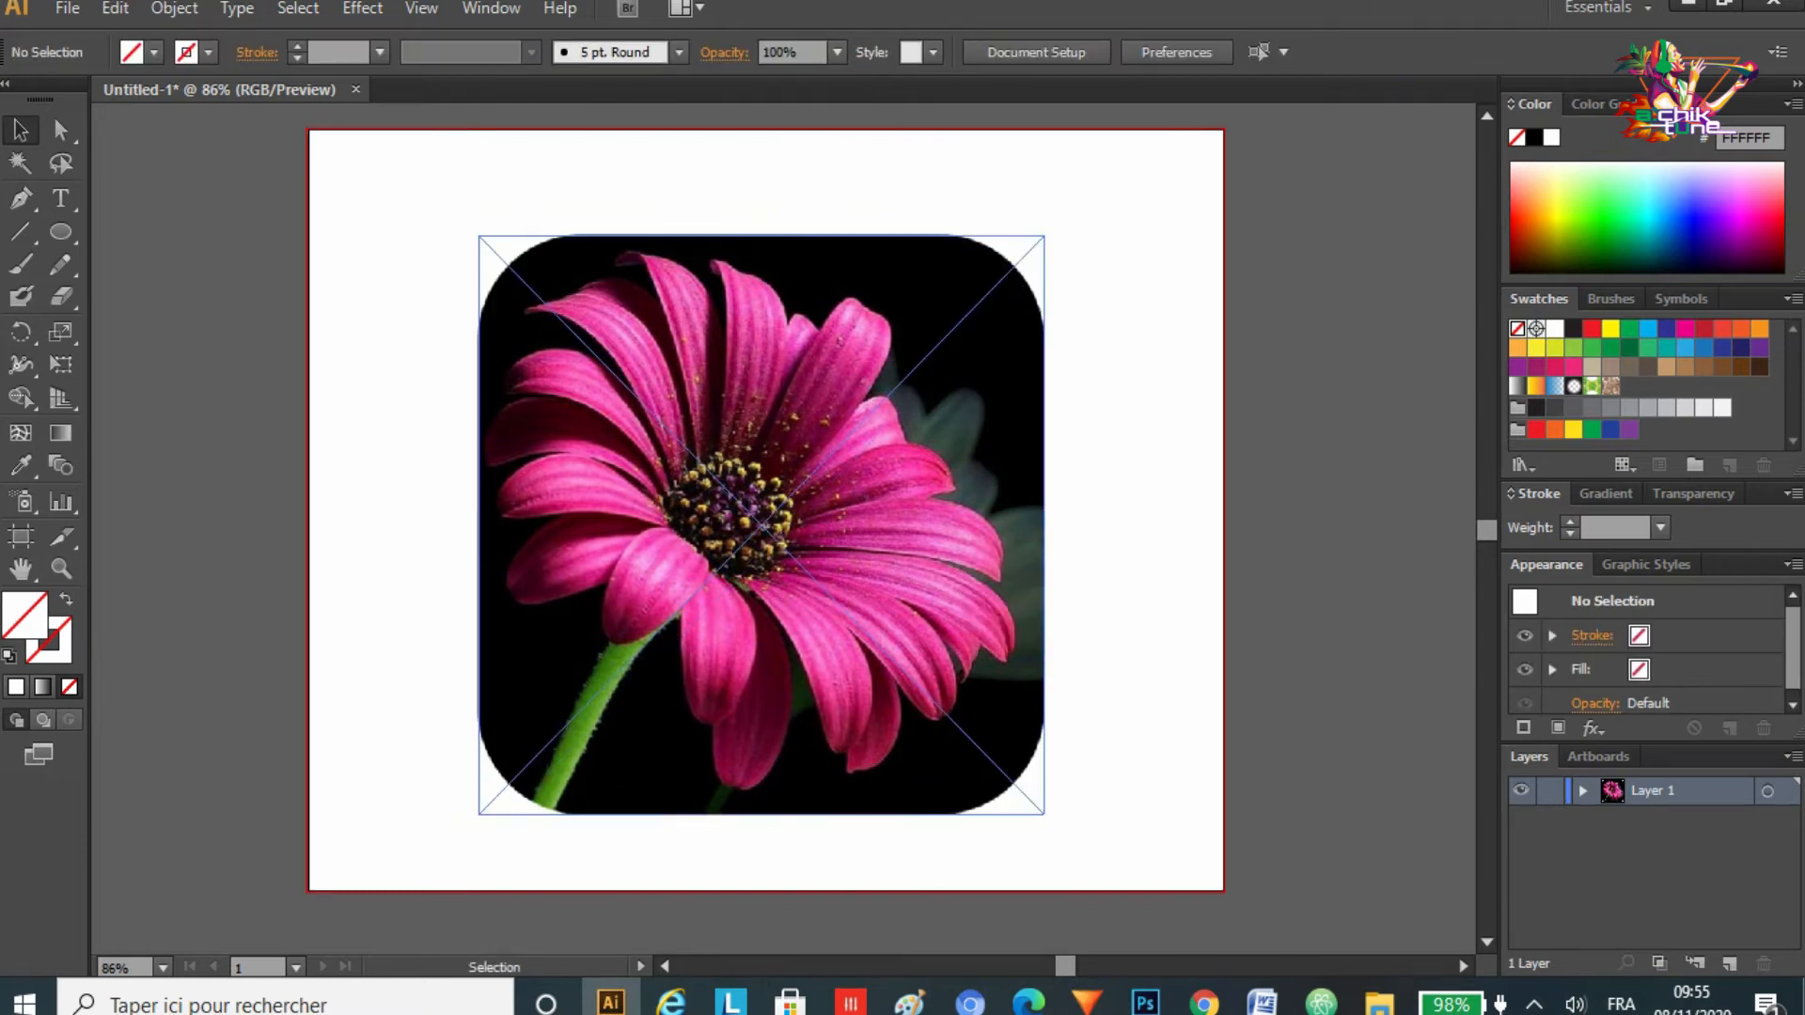
Step: Select both the circle and the flower image and make a clipping mask
{"action": "left_click_drag", "start_coordinate": [373, 185], "coordinate": [1109, 835]}
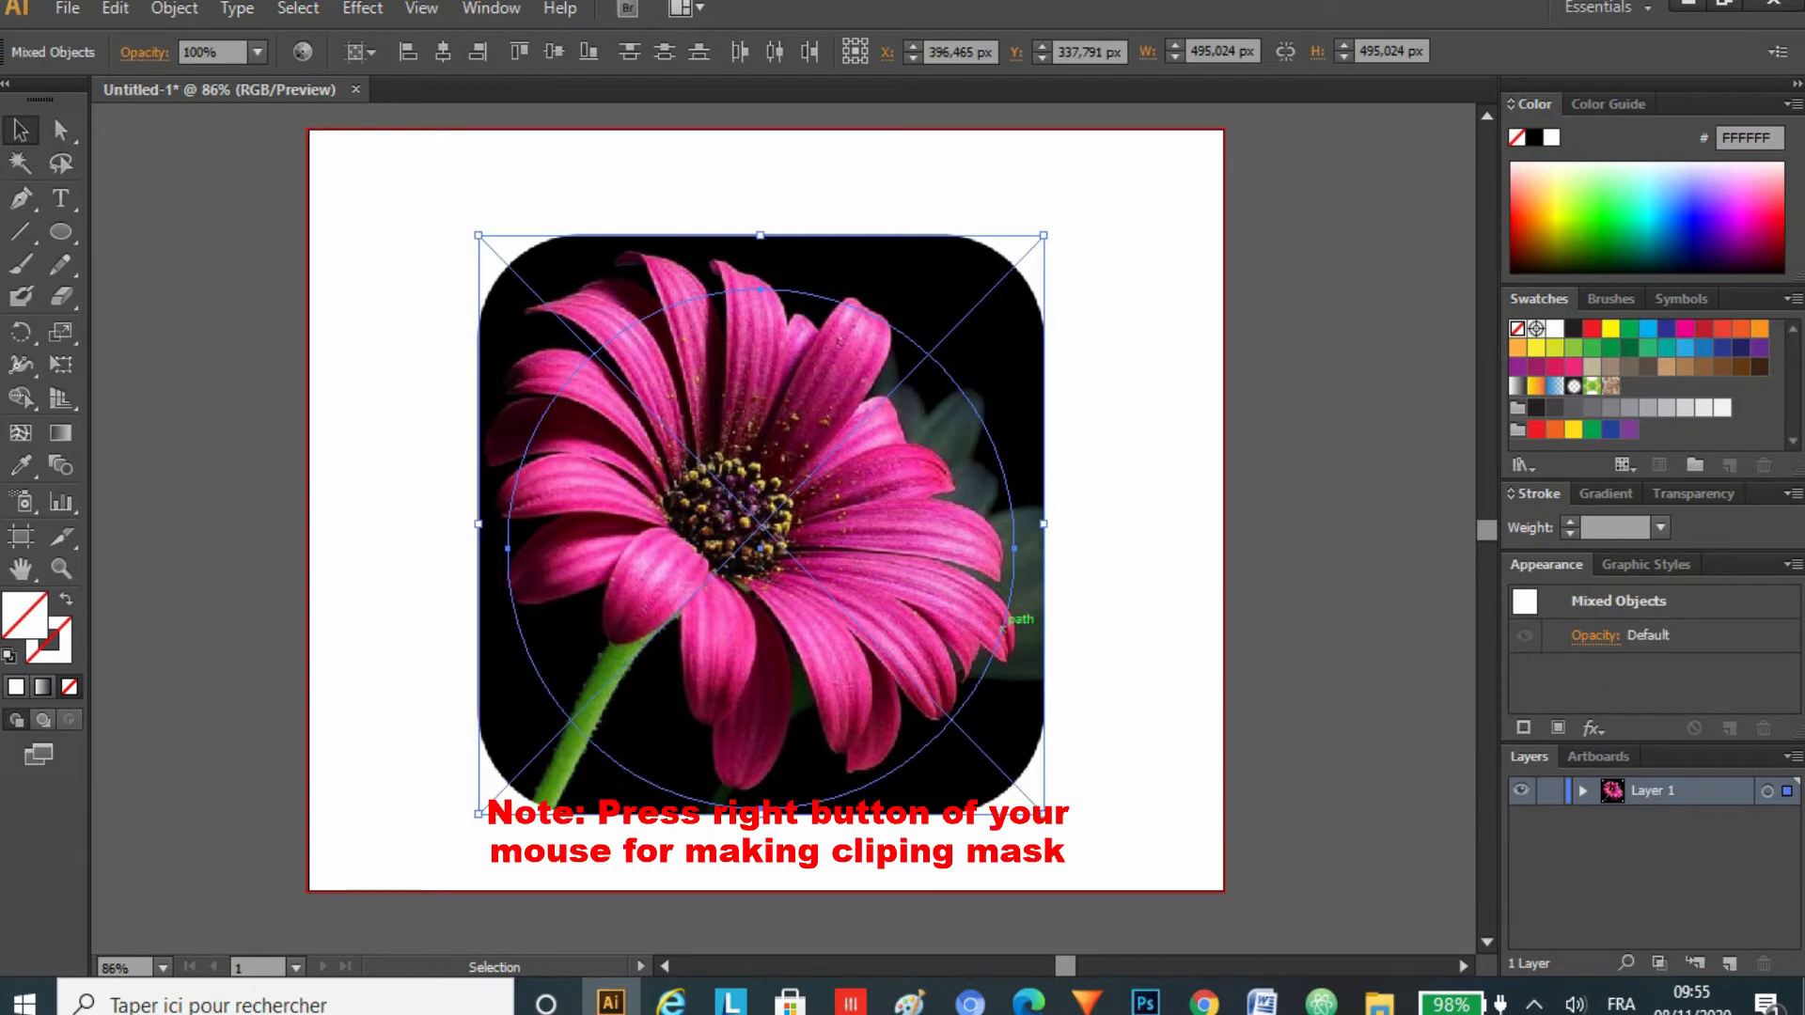
{"action": "right_click", "coordinate": [959, 525]}
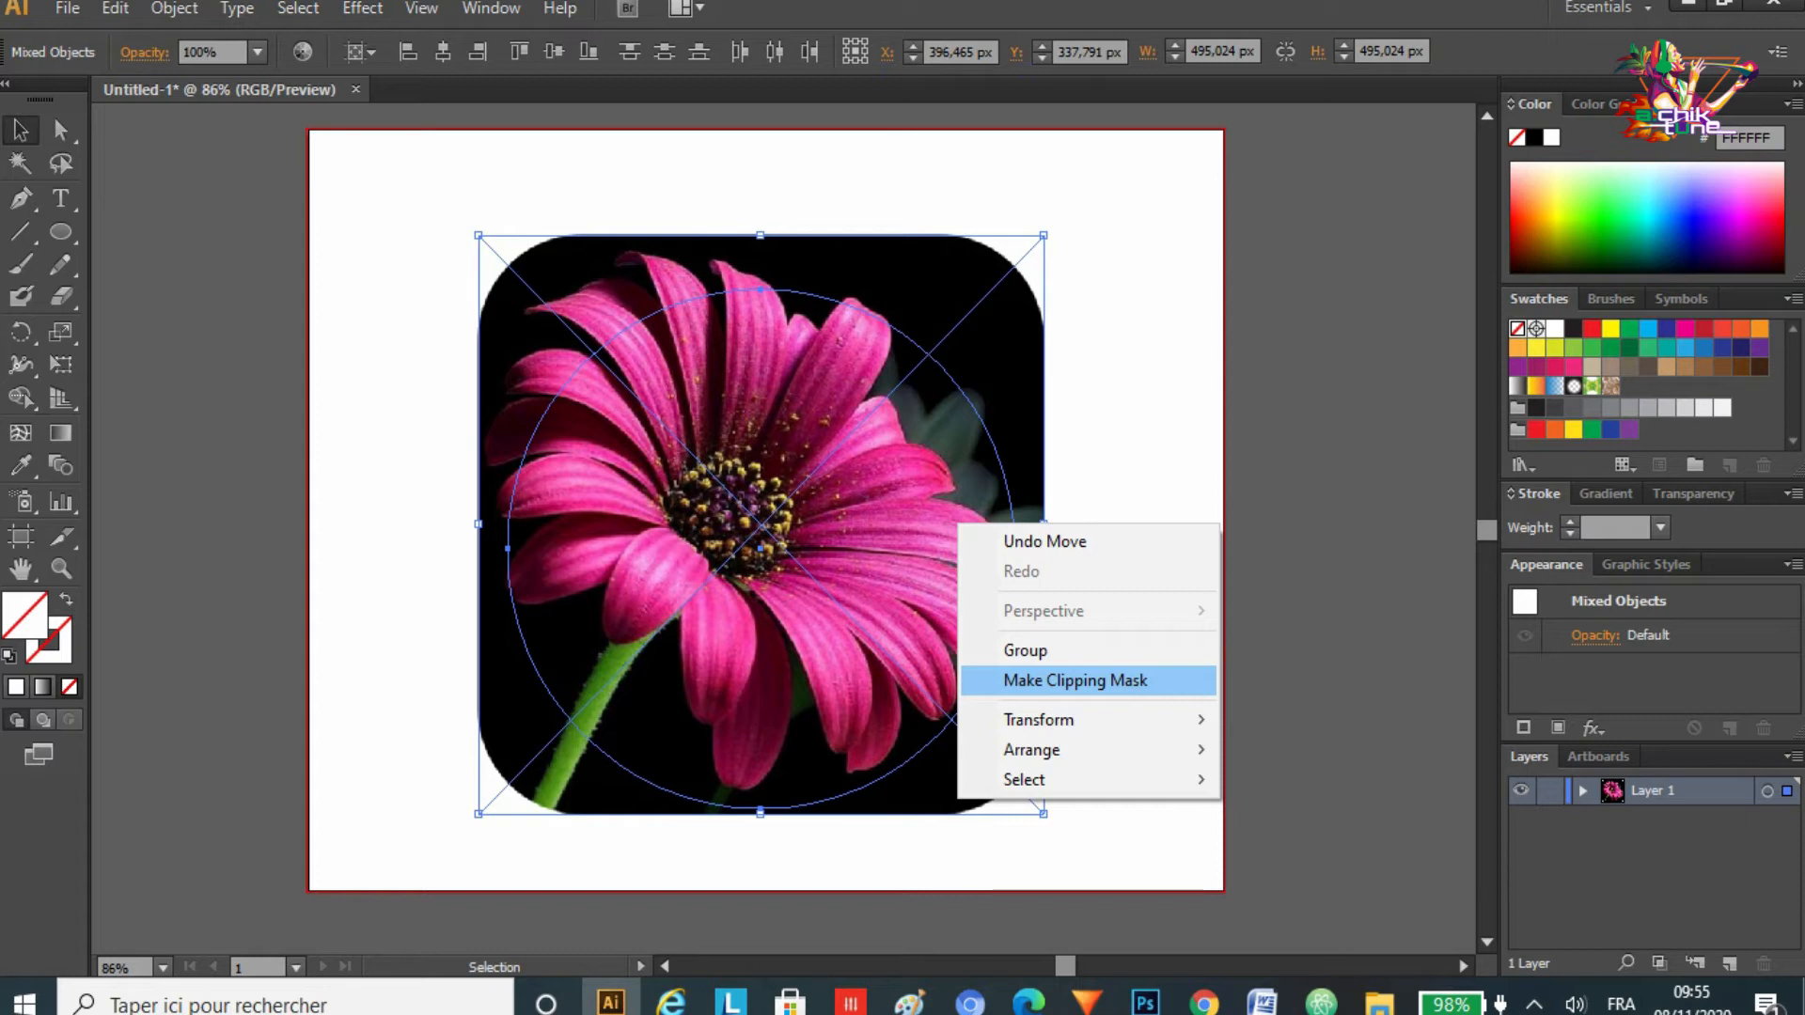
{"action": "left_click", "coordinate": [1075, 680]}
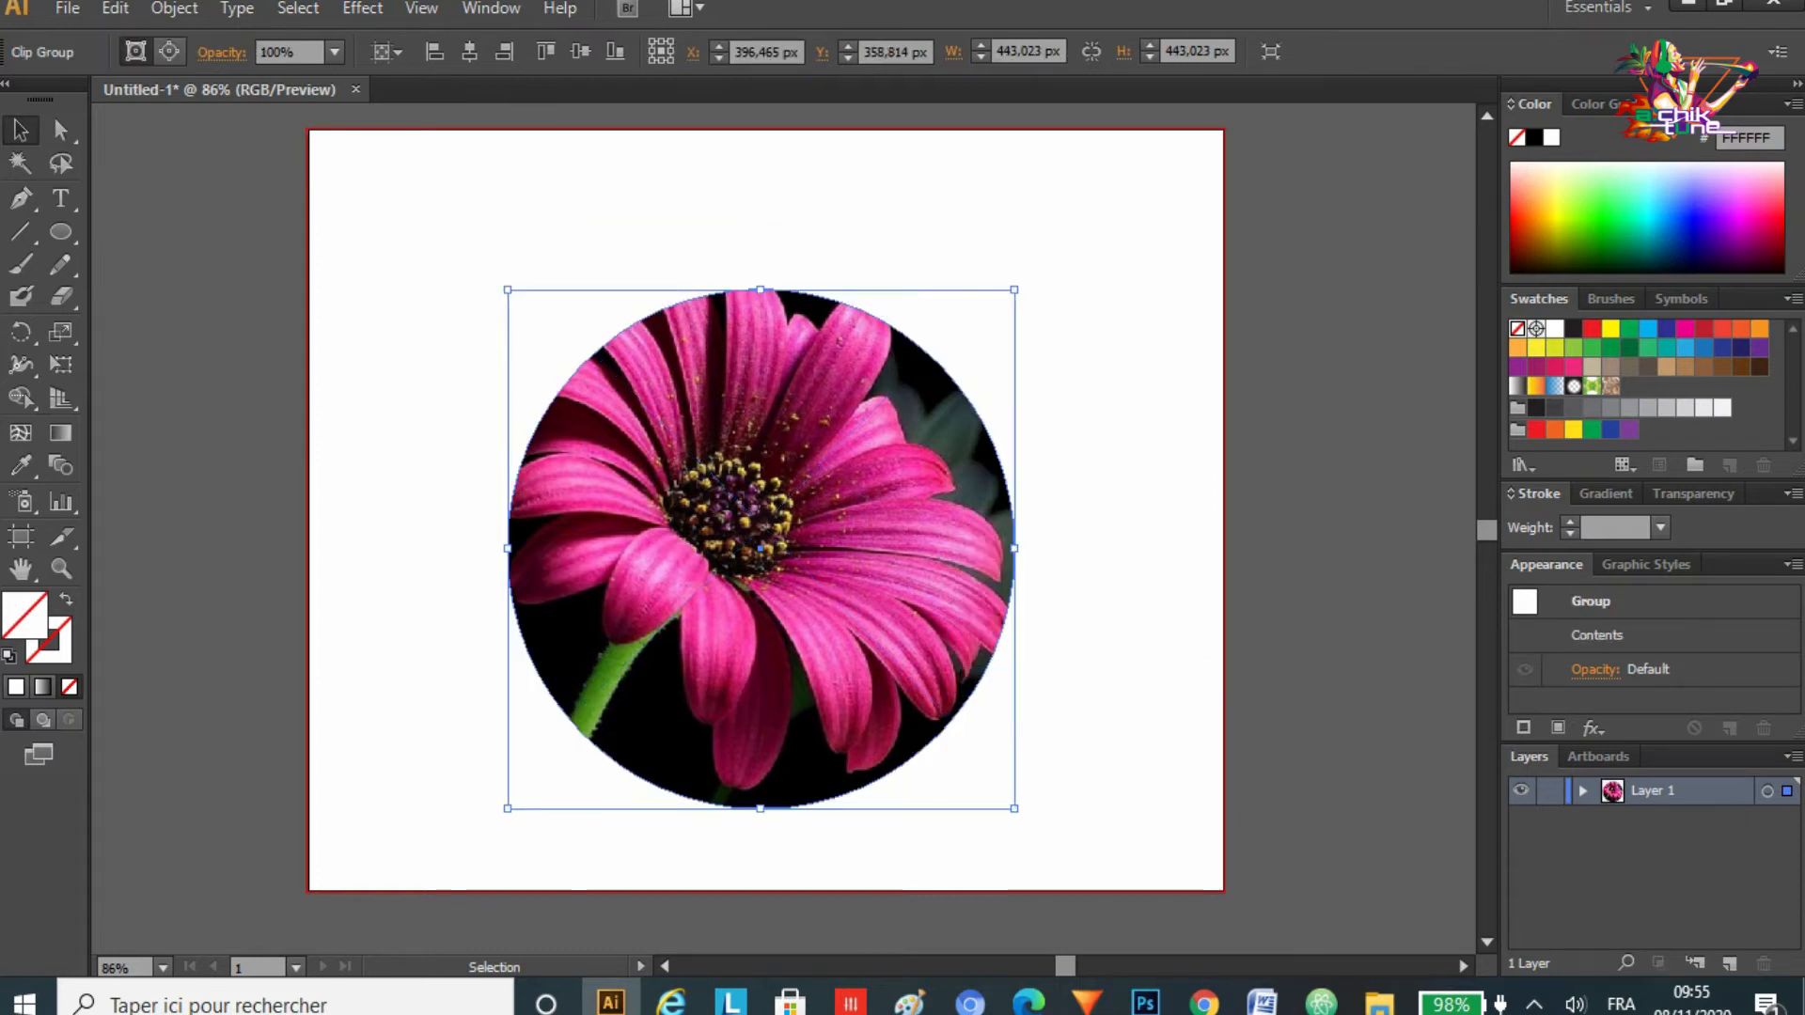
Step: Move the circular clipped flower to the centre of the artboard and deselect it
{"action": "left_click_drag", "start_coordinate": [972, 691], "coordinate": [891, 602]}
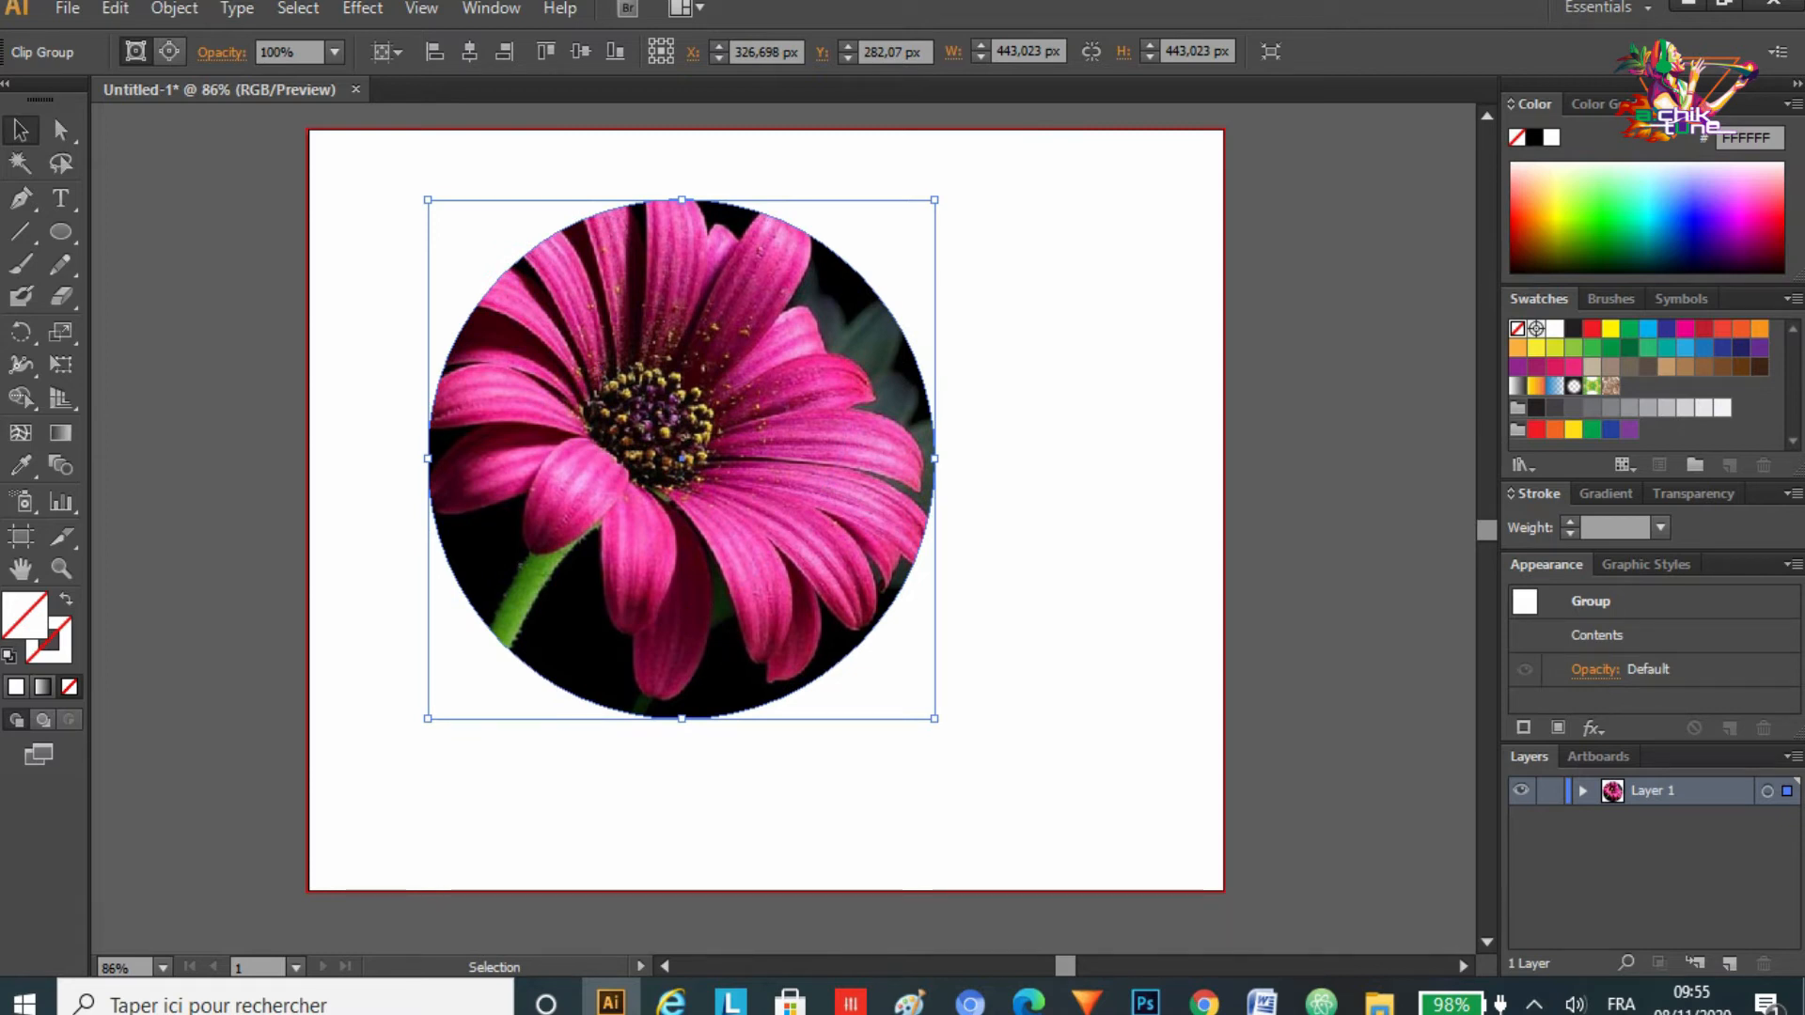
{"action": "left_click_drag", "start_coordinate": [680, 420], "coordinate": [764, 460]}
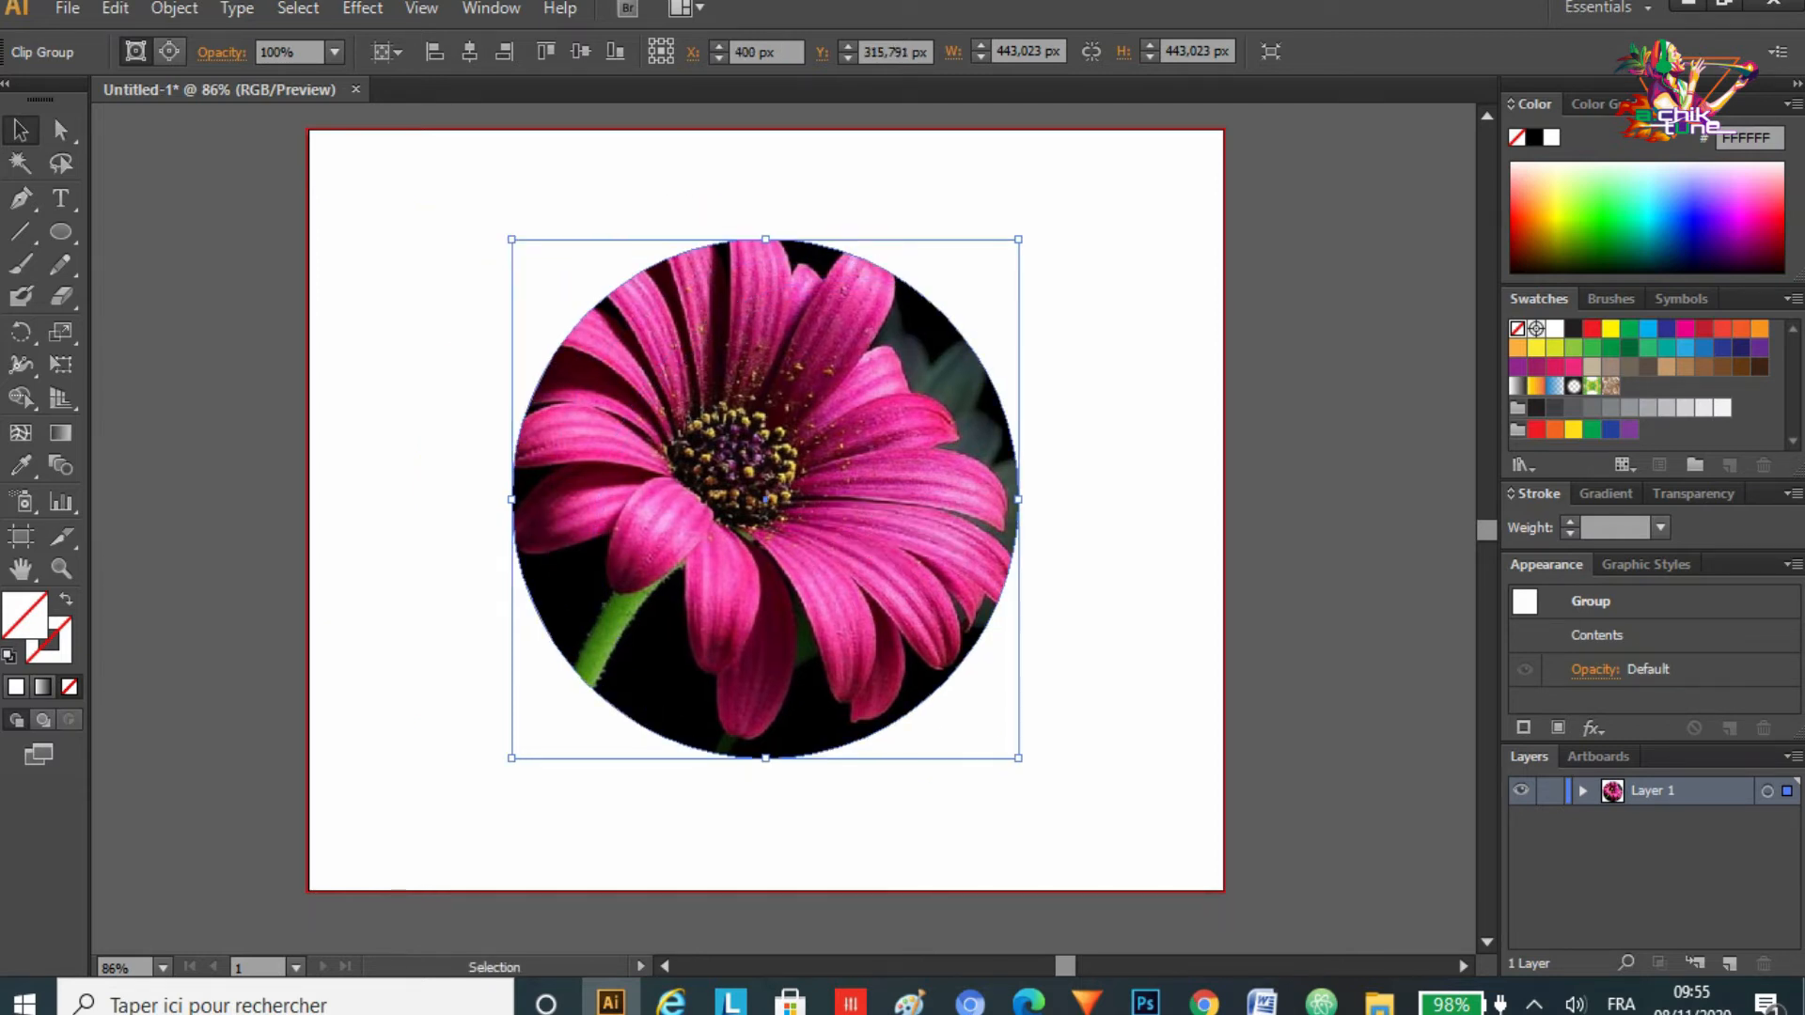
{"action": "key", "text": "ctrl+shift+a"}
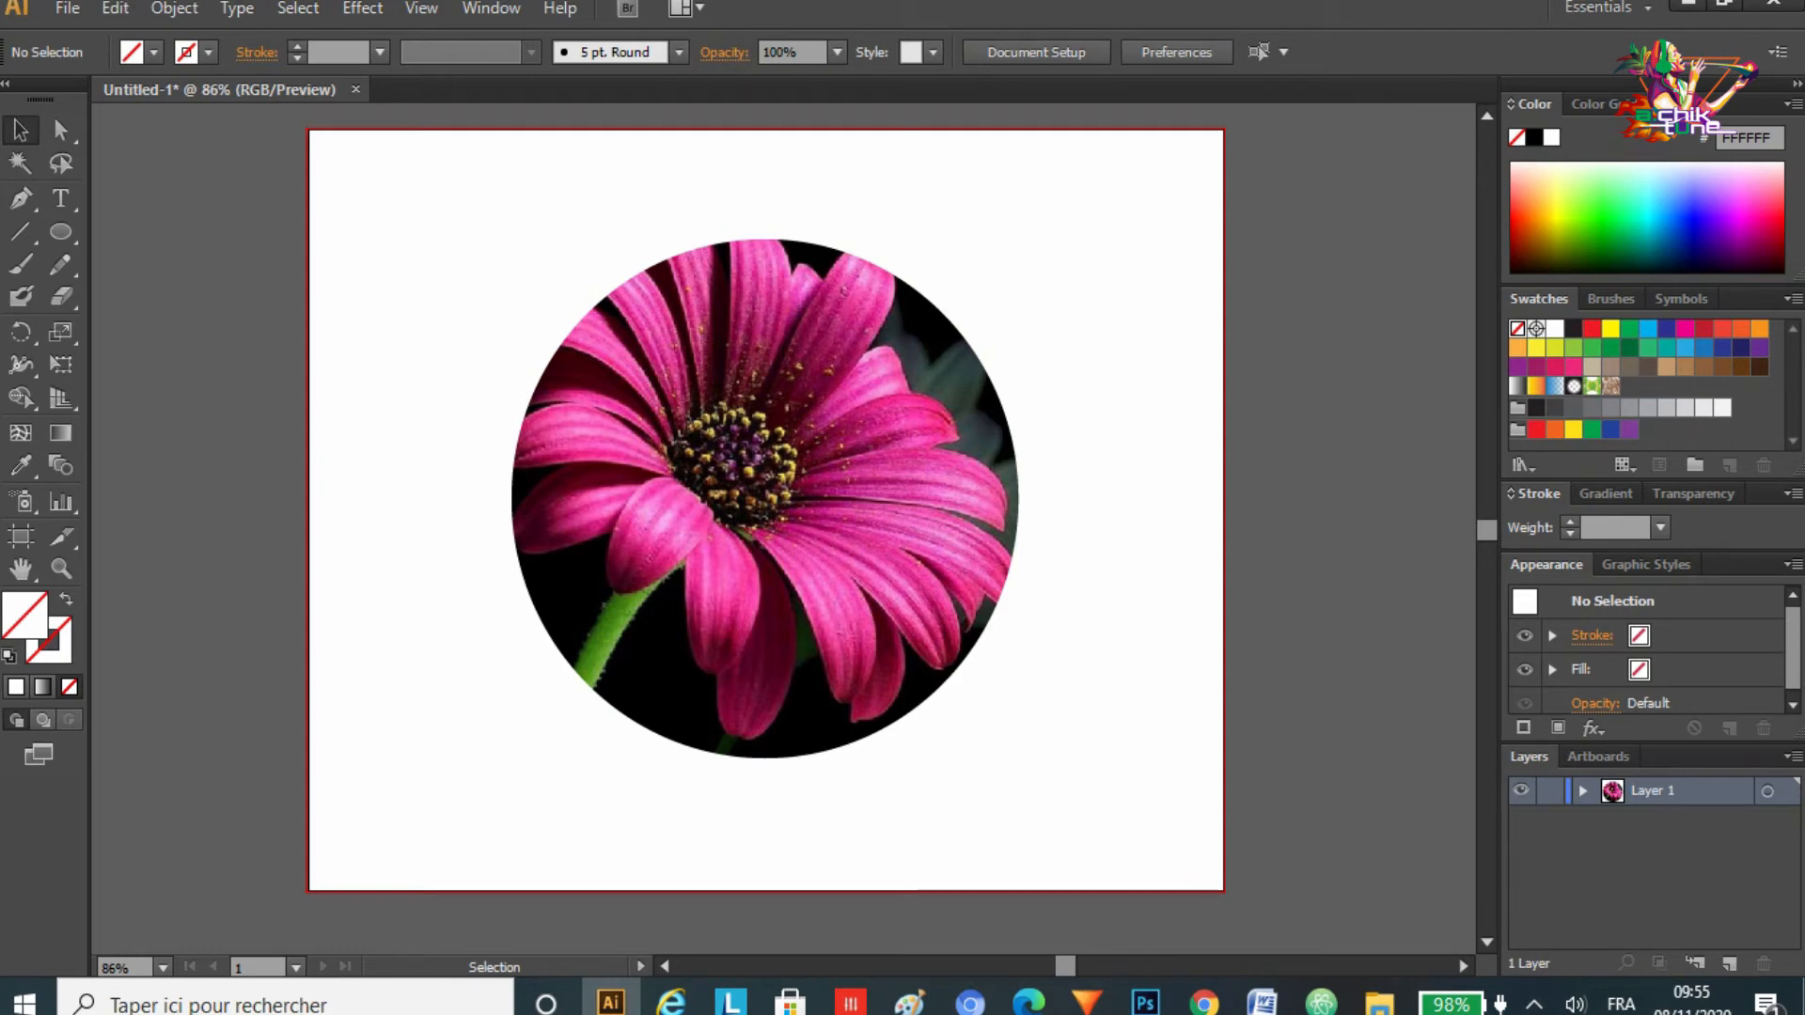
Step: Drag the flower JPG from File Explorer into the Photoshop document, scale it to about 73% and commit
{"action": "left_click", "coordinate": [1146, 1003]}
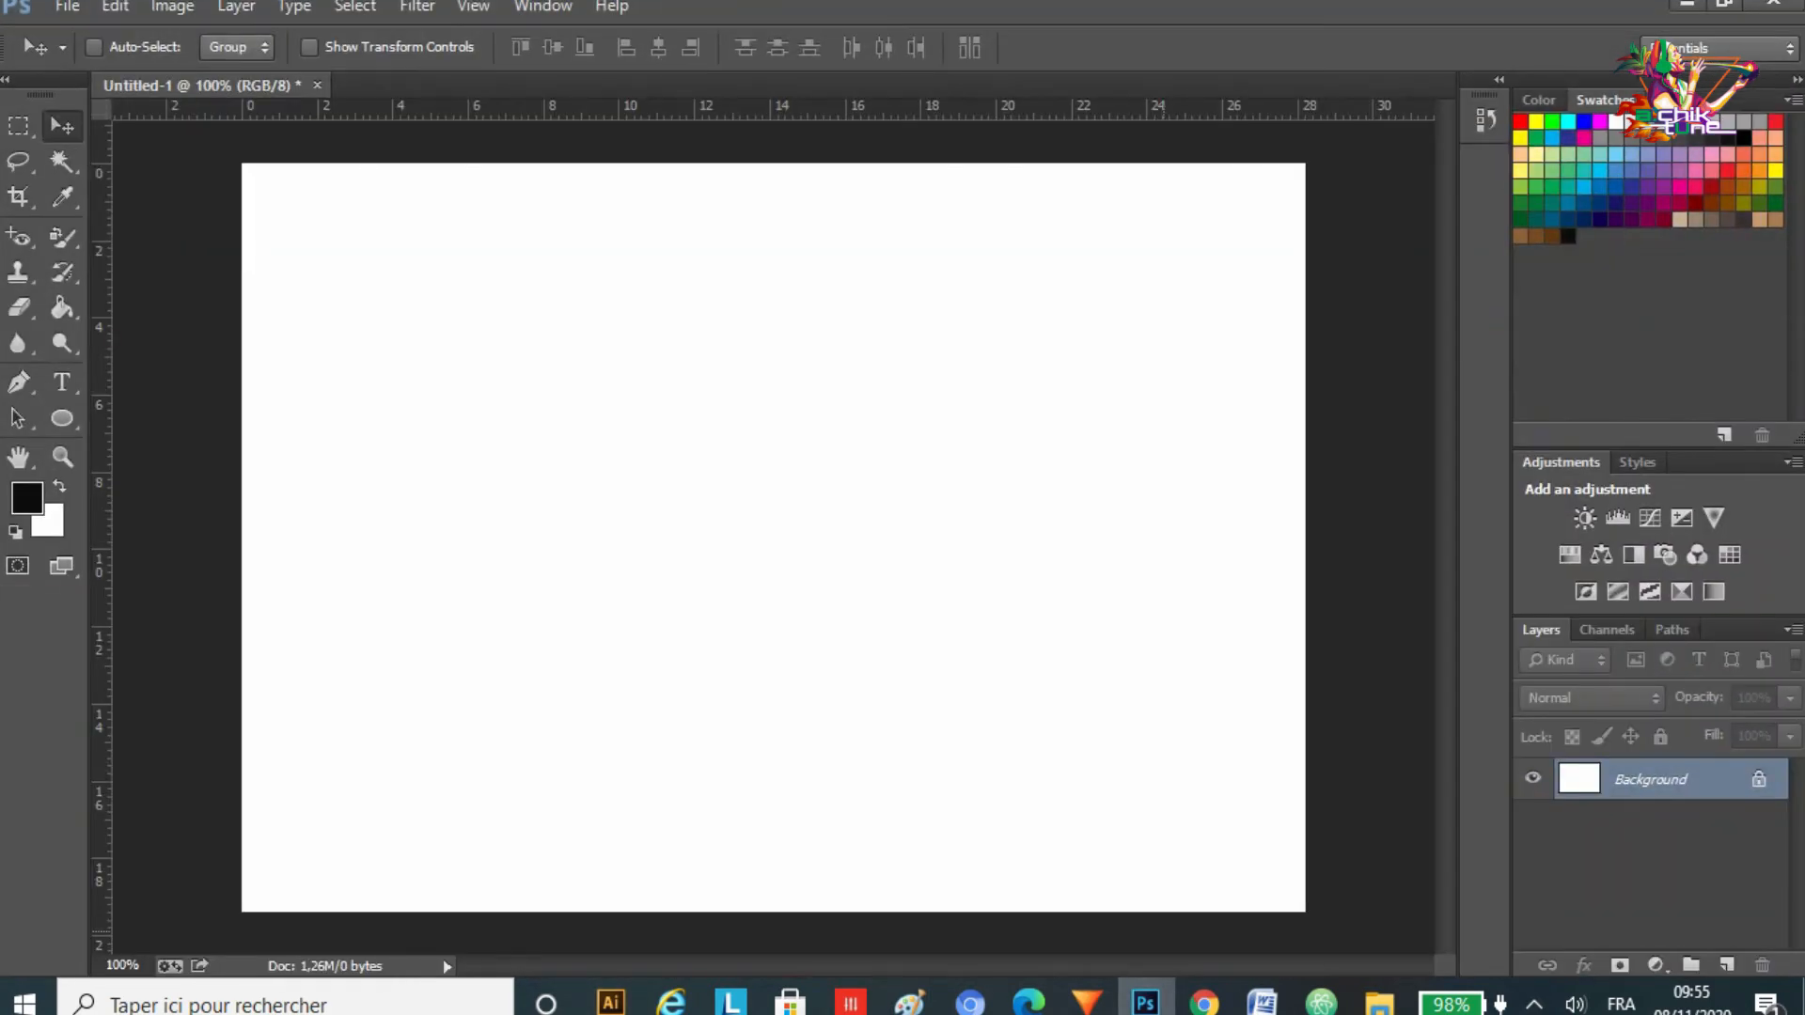
{"action": "left_click", "coordinate": [1380, 1002]}
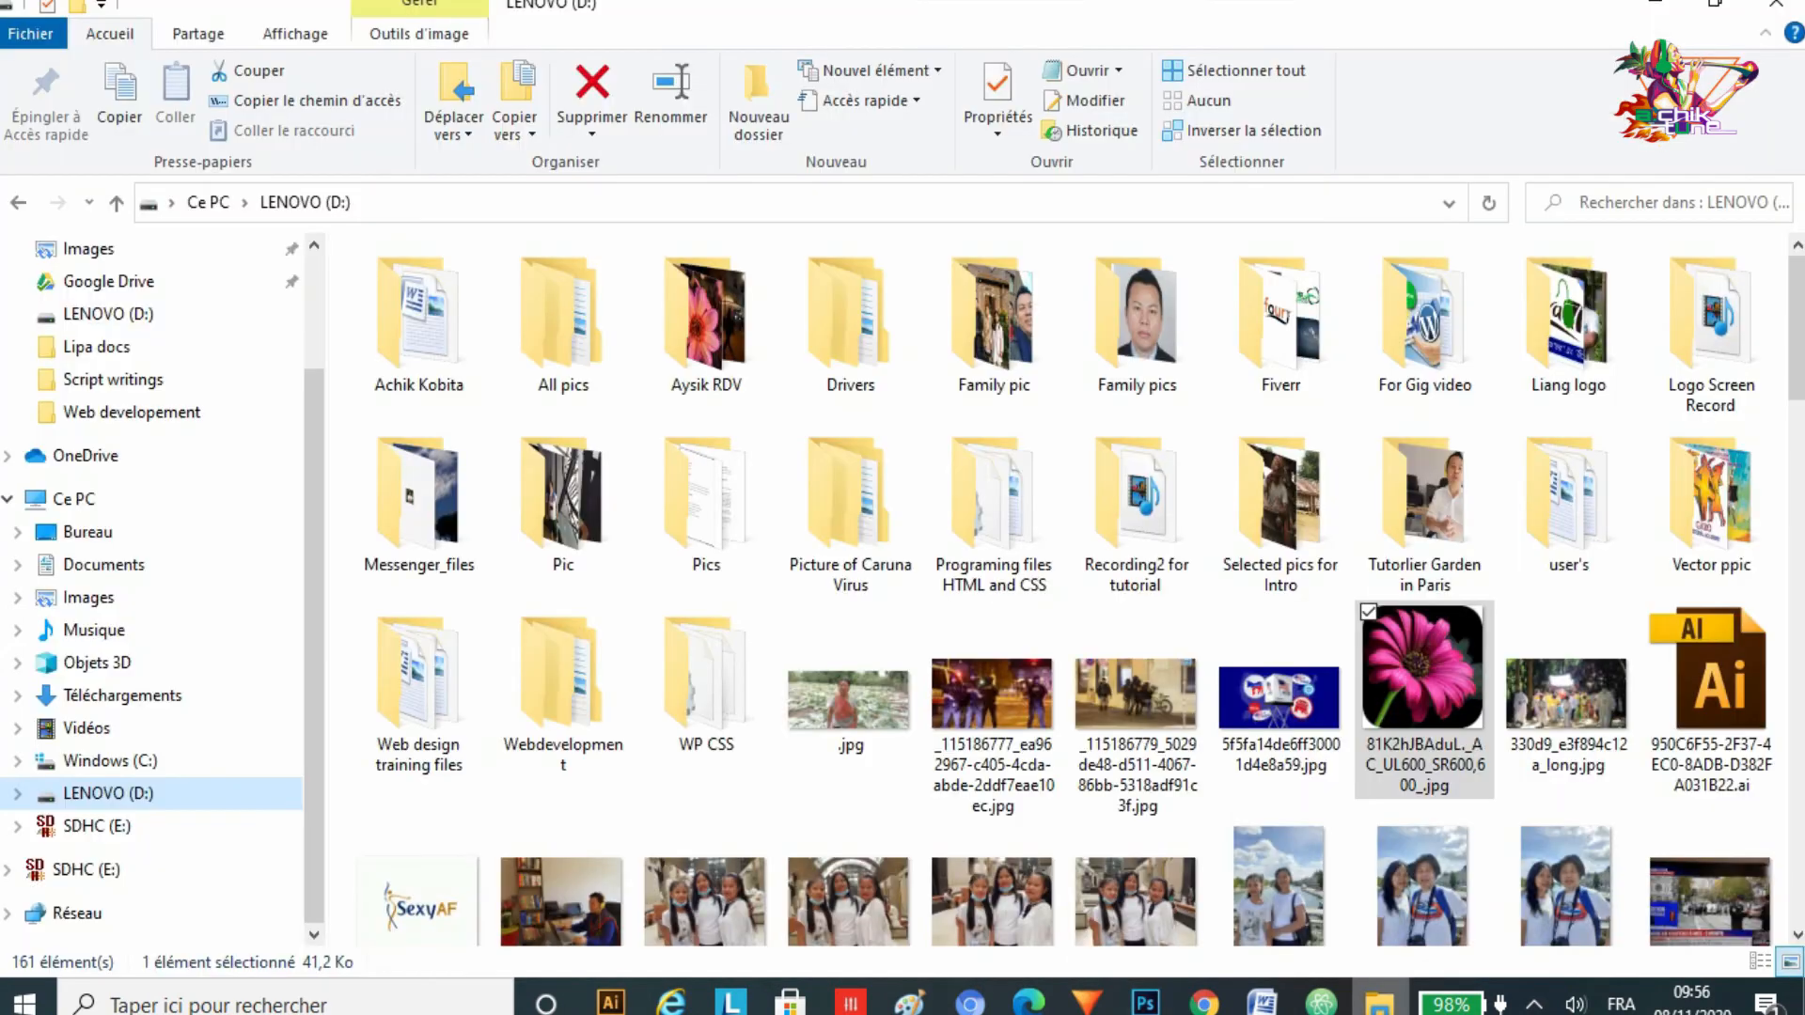
{"action": "left_click_drag", "start_coordinate": [1423, 667], "coordinate": [1014, 664]}
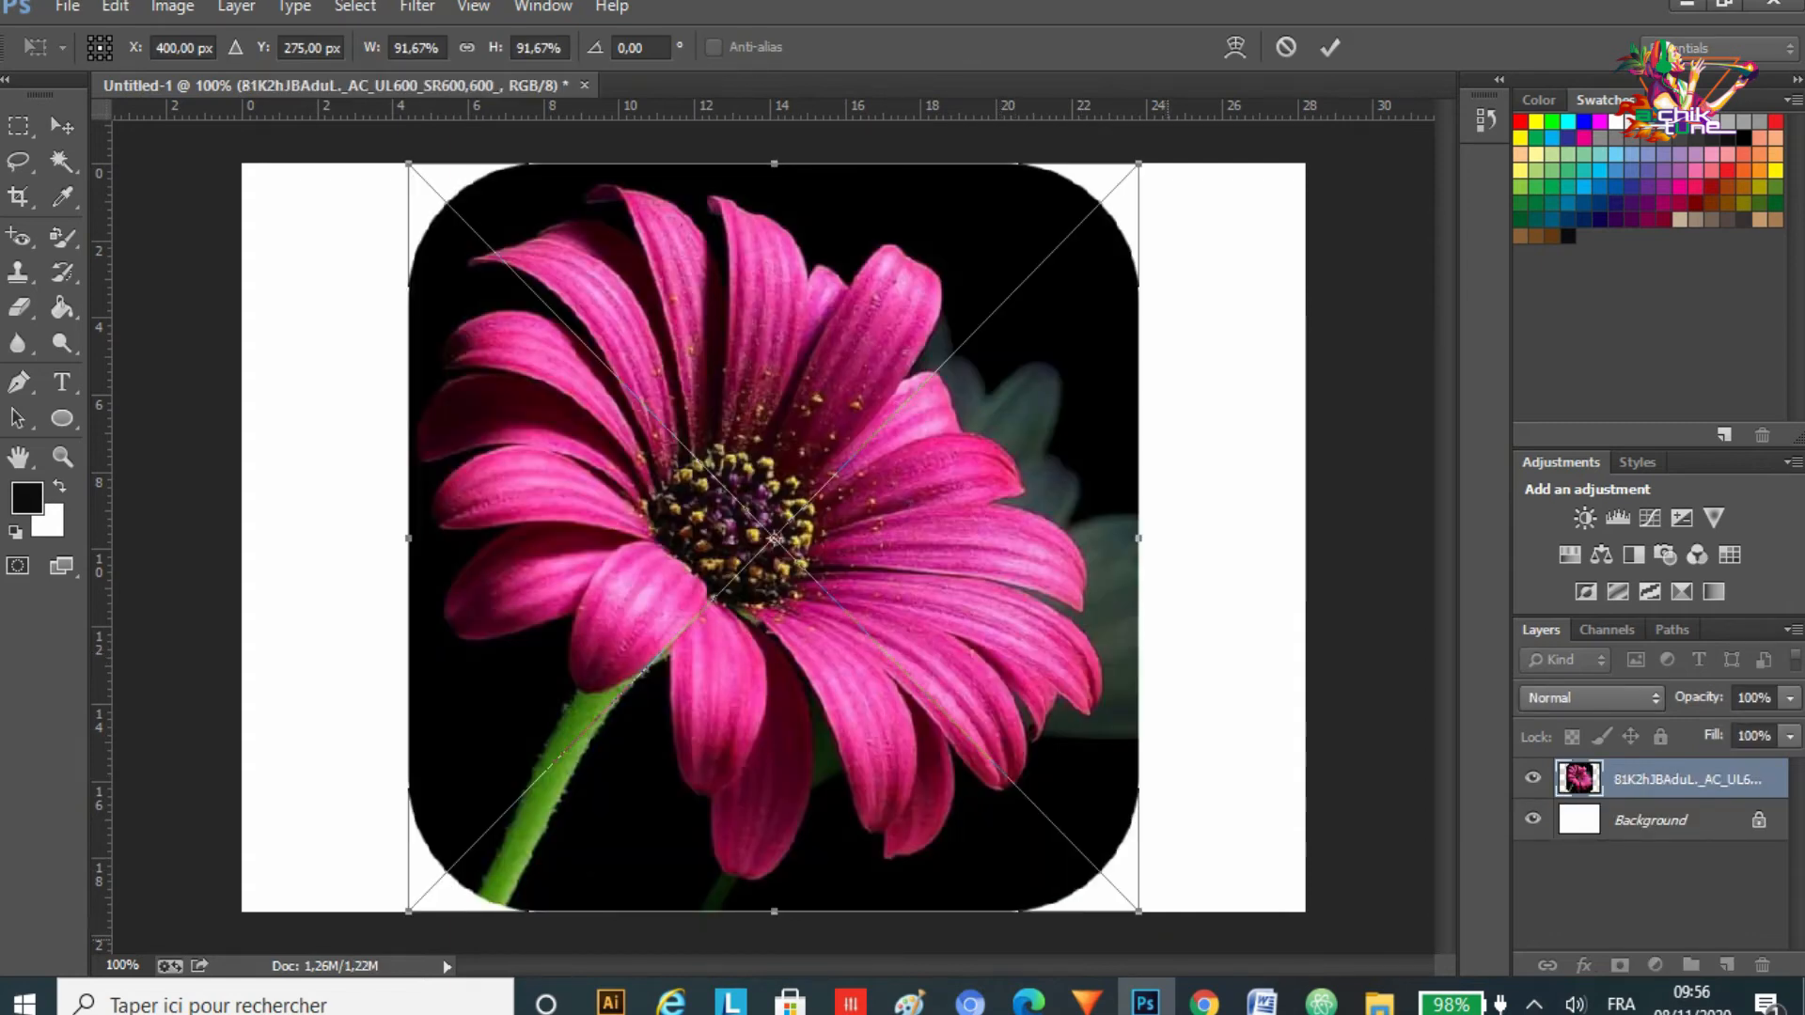
{"action": "left_click_drag", "start_coordinate": [1139, 911], "coordinate": [990, 752]}
{"action": "left_click_drag", "start_coordinate": [848, 386], "coordinate": [911, 485]}
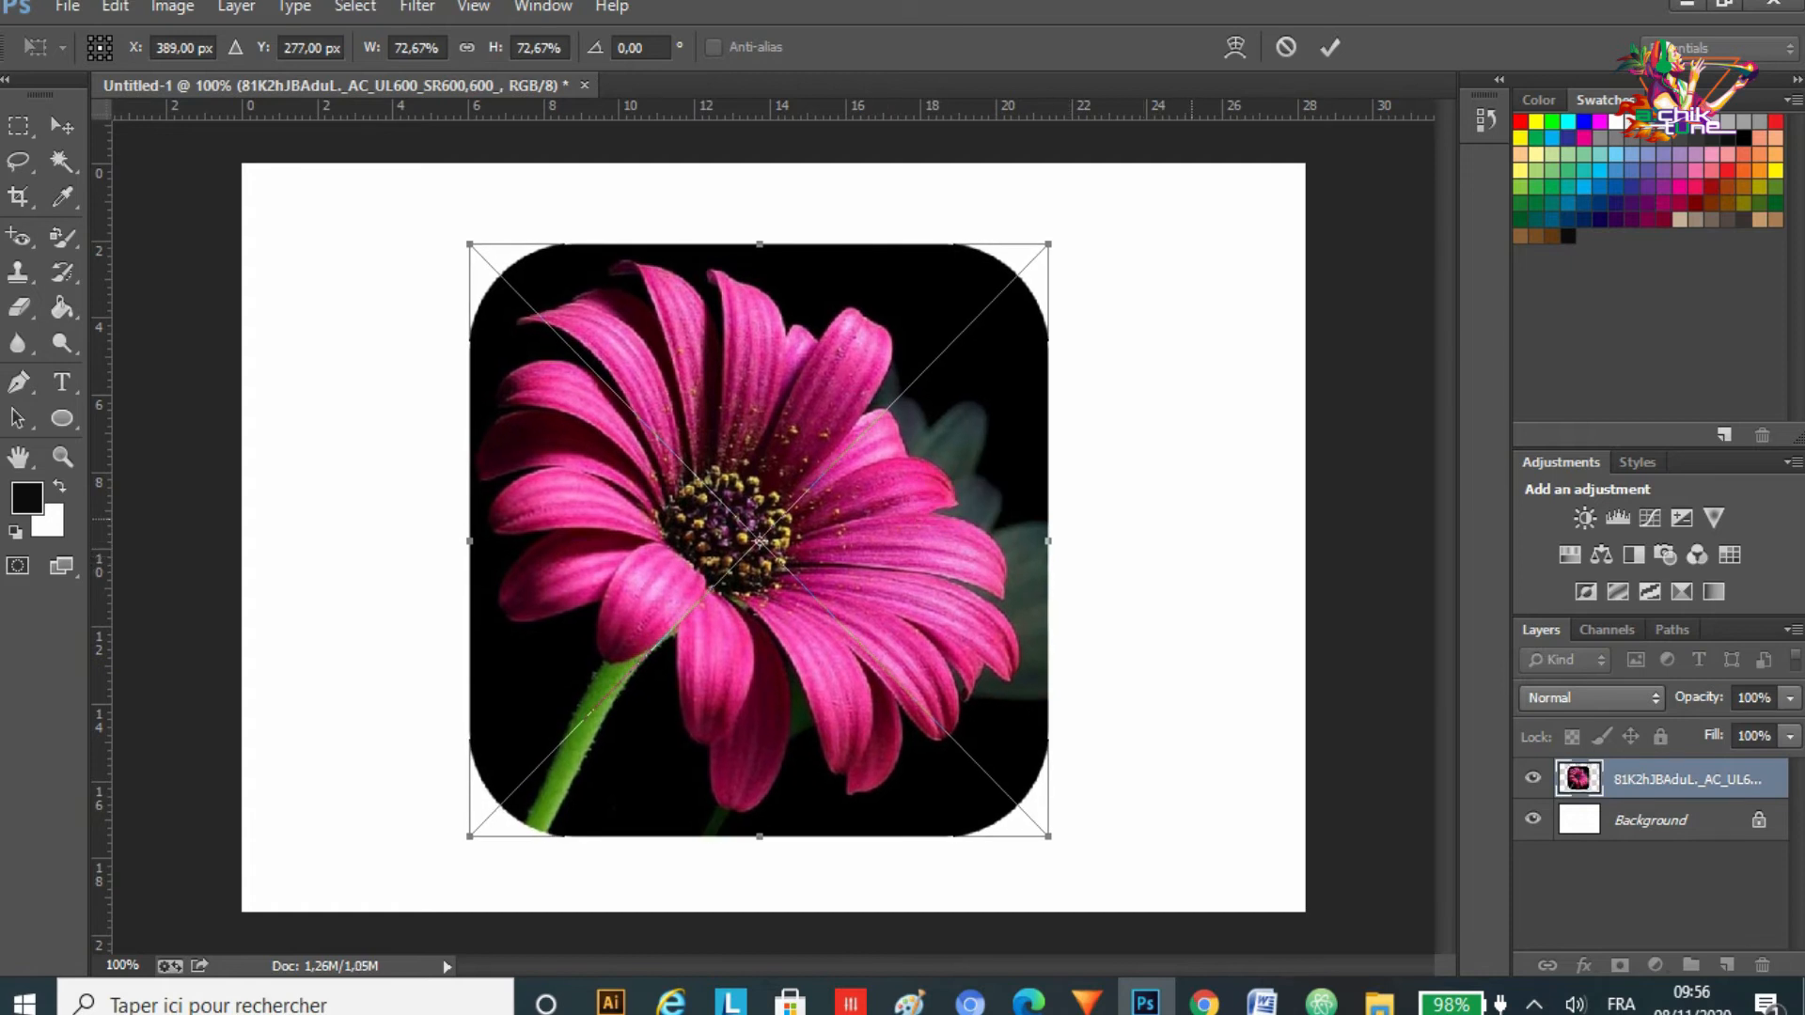
{"action": "key", "text": "Return"}
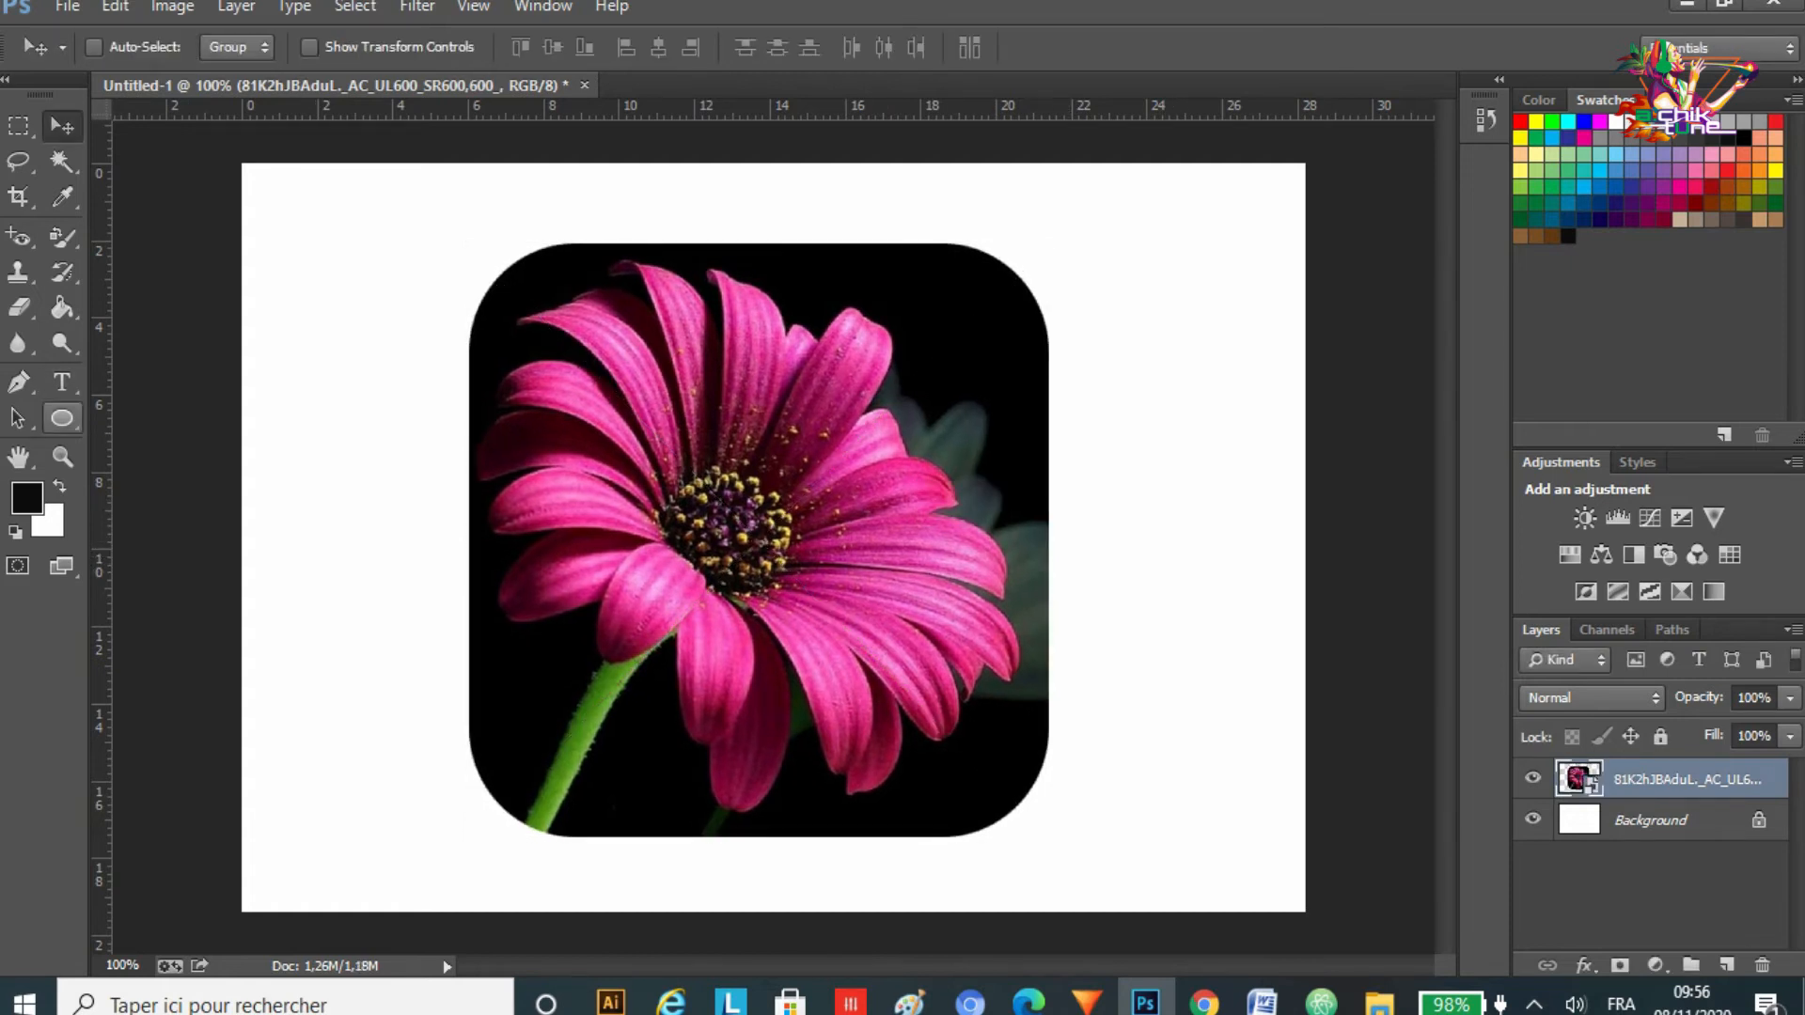
Step: Draw a 391 × 391 px circle shape over the flower with the Ellipse tool
{"action": "left_click", "coordinate": [63, 419]}
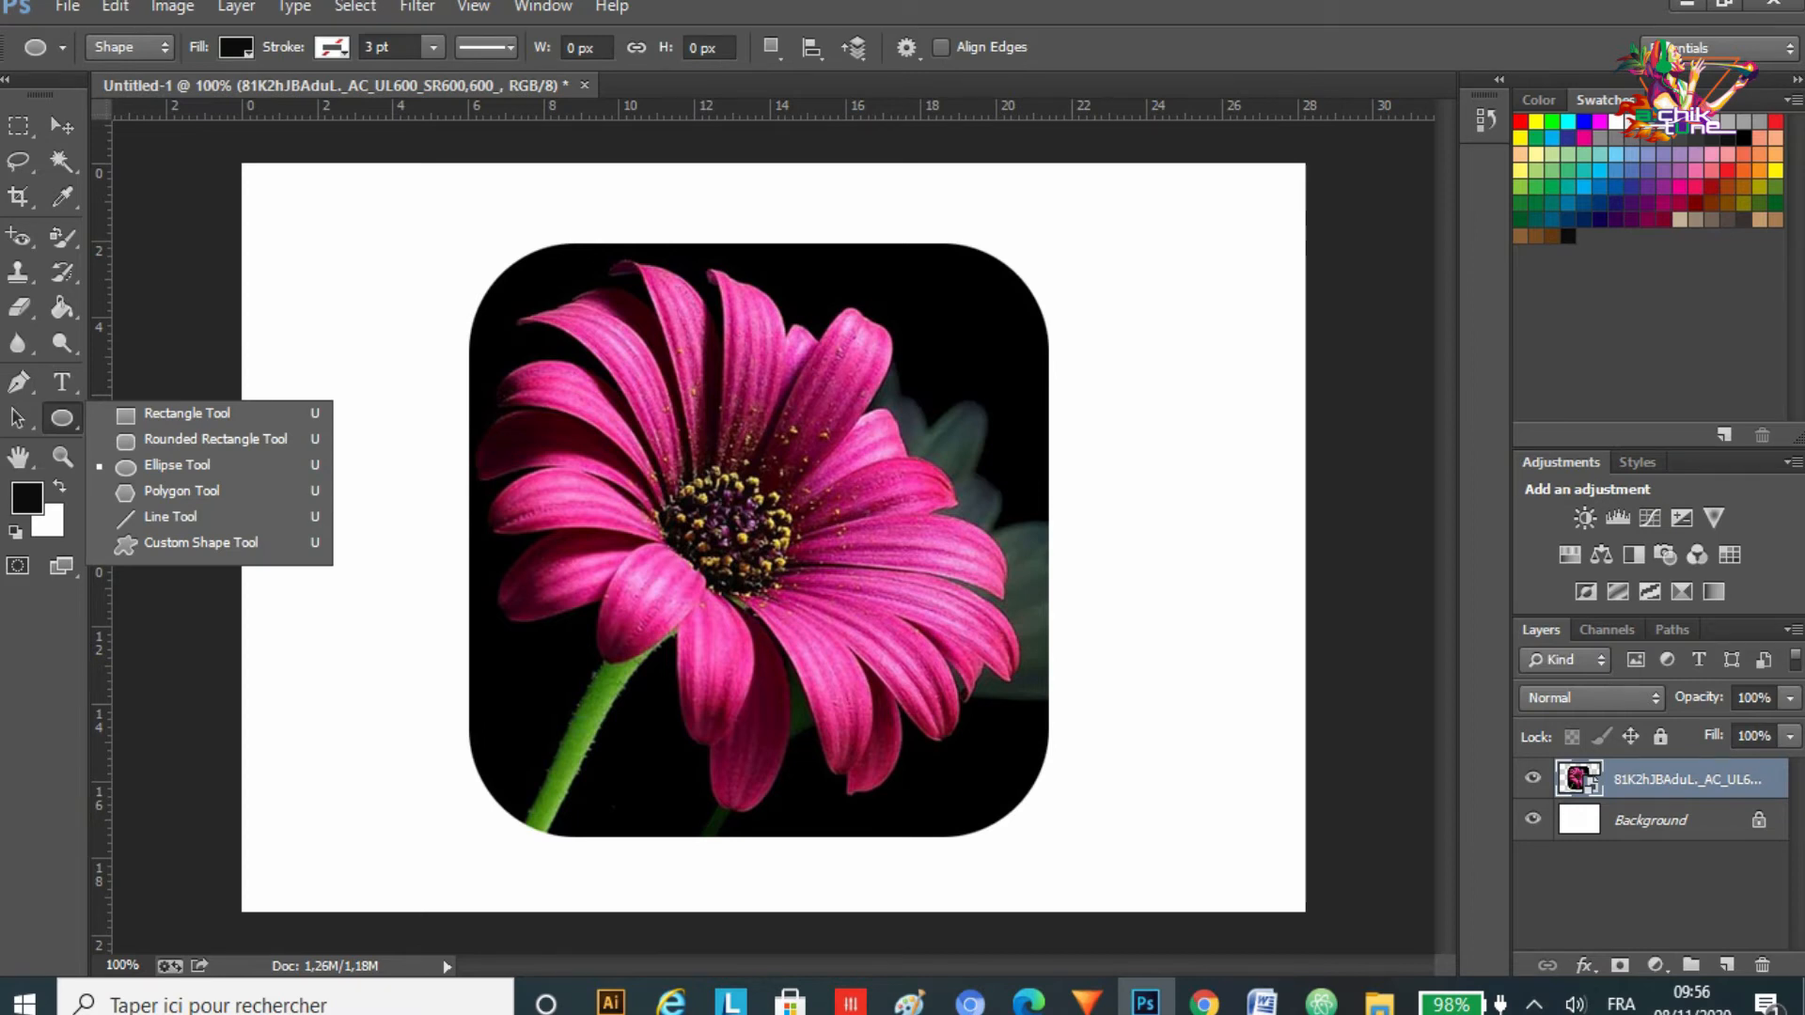
{"action": "left_click", "coordinate": [177, 466]}
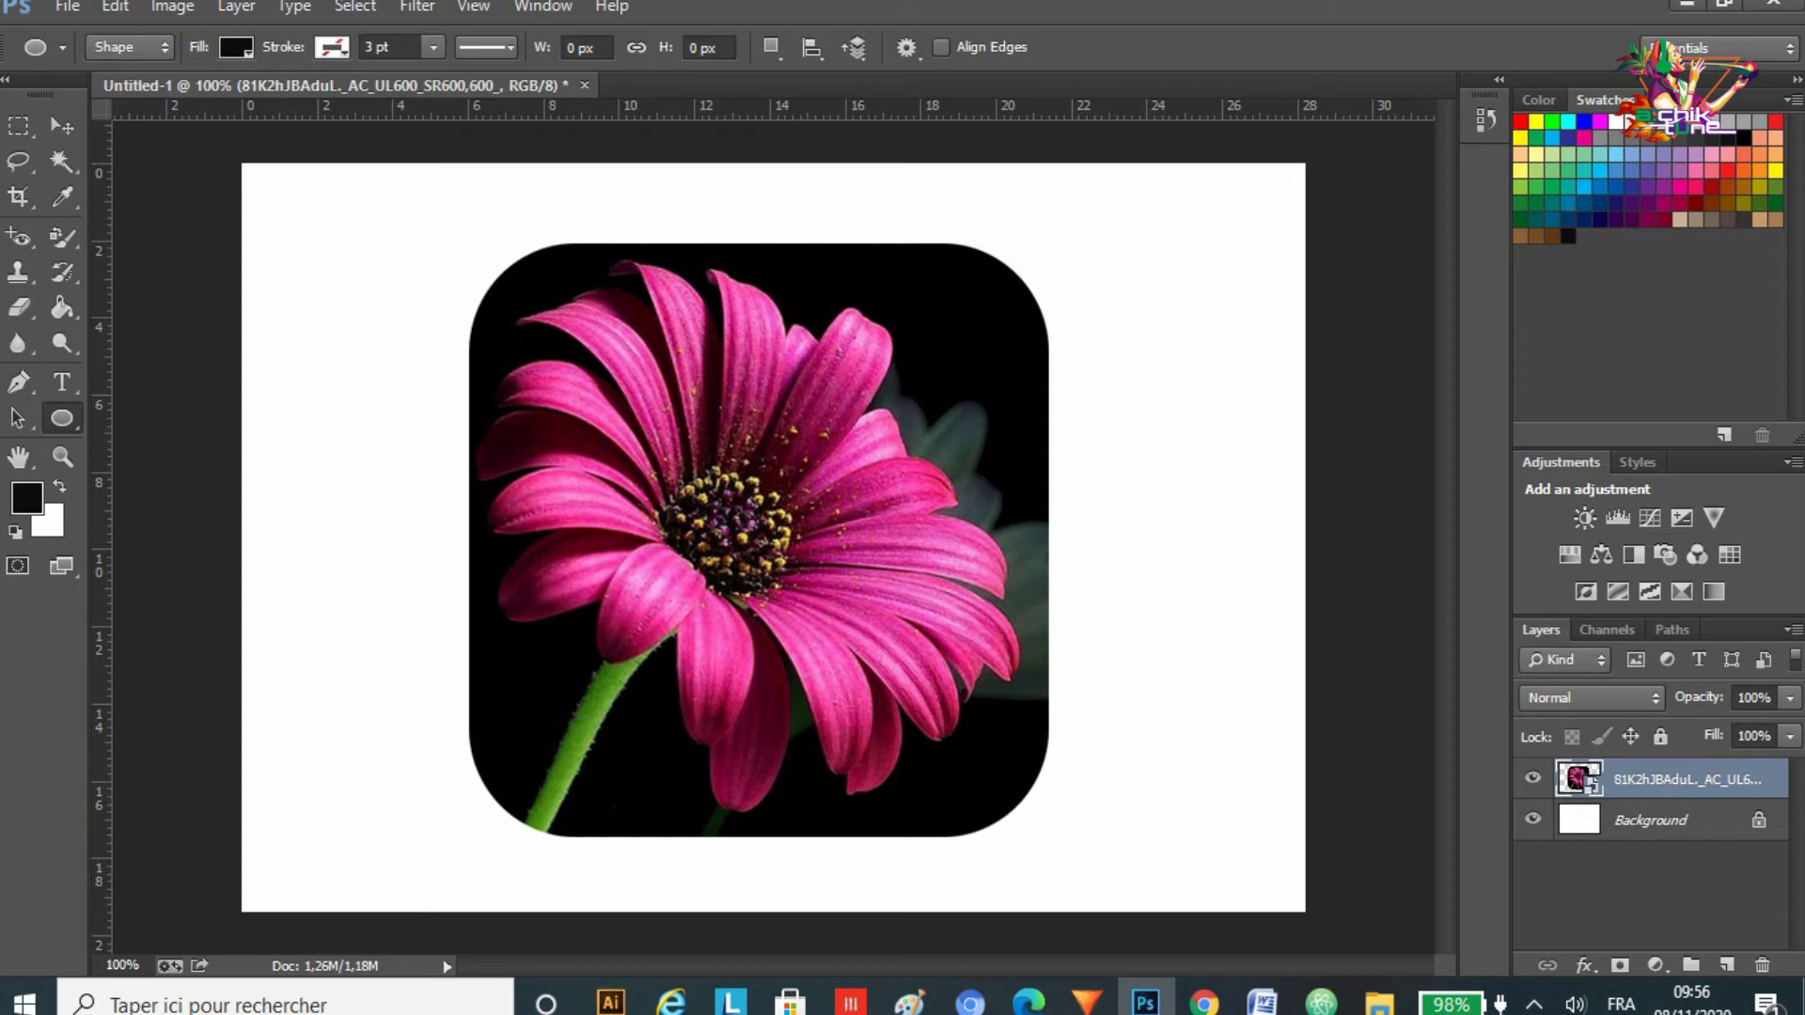
{"action": "right_click", "coordinate": [62, 419]}
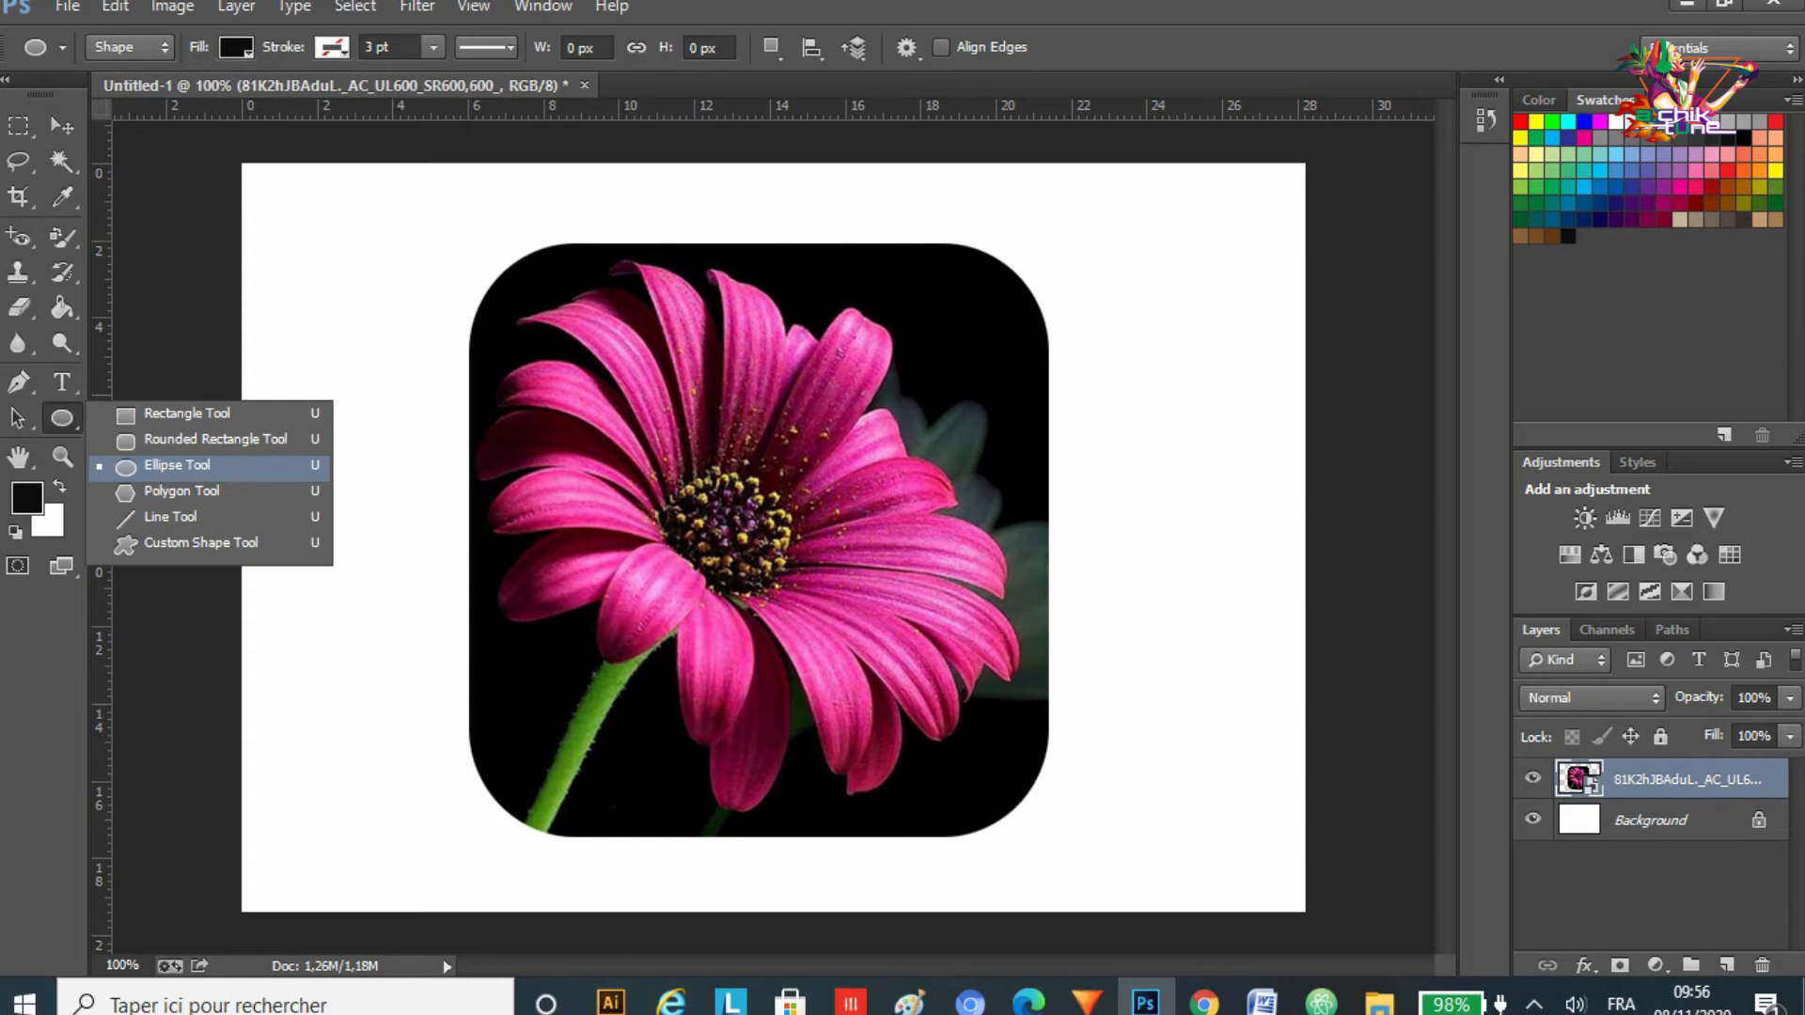
{"action": "left_click", "coordinate": [178, 466]}
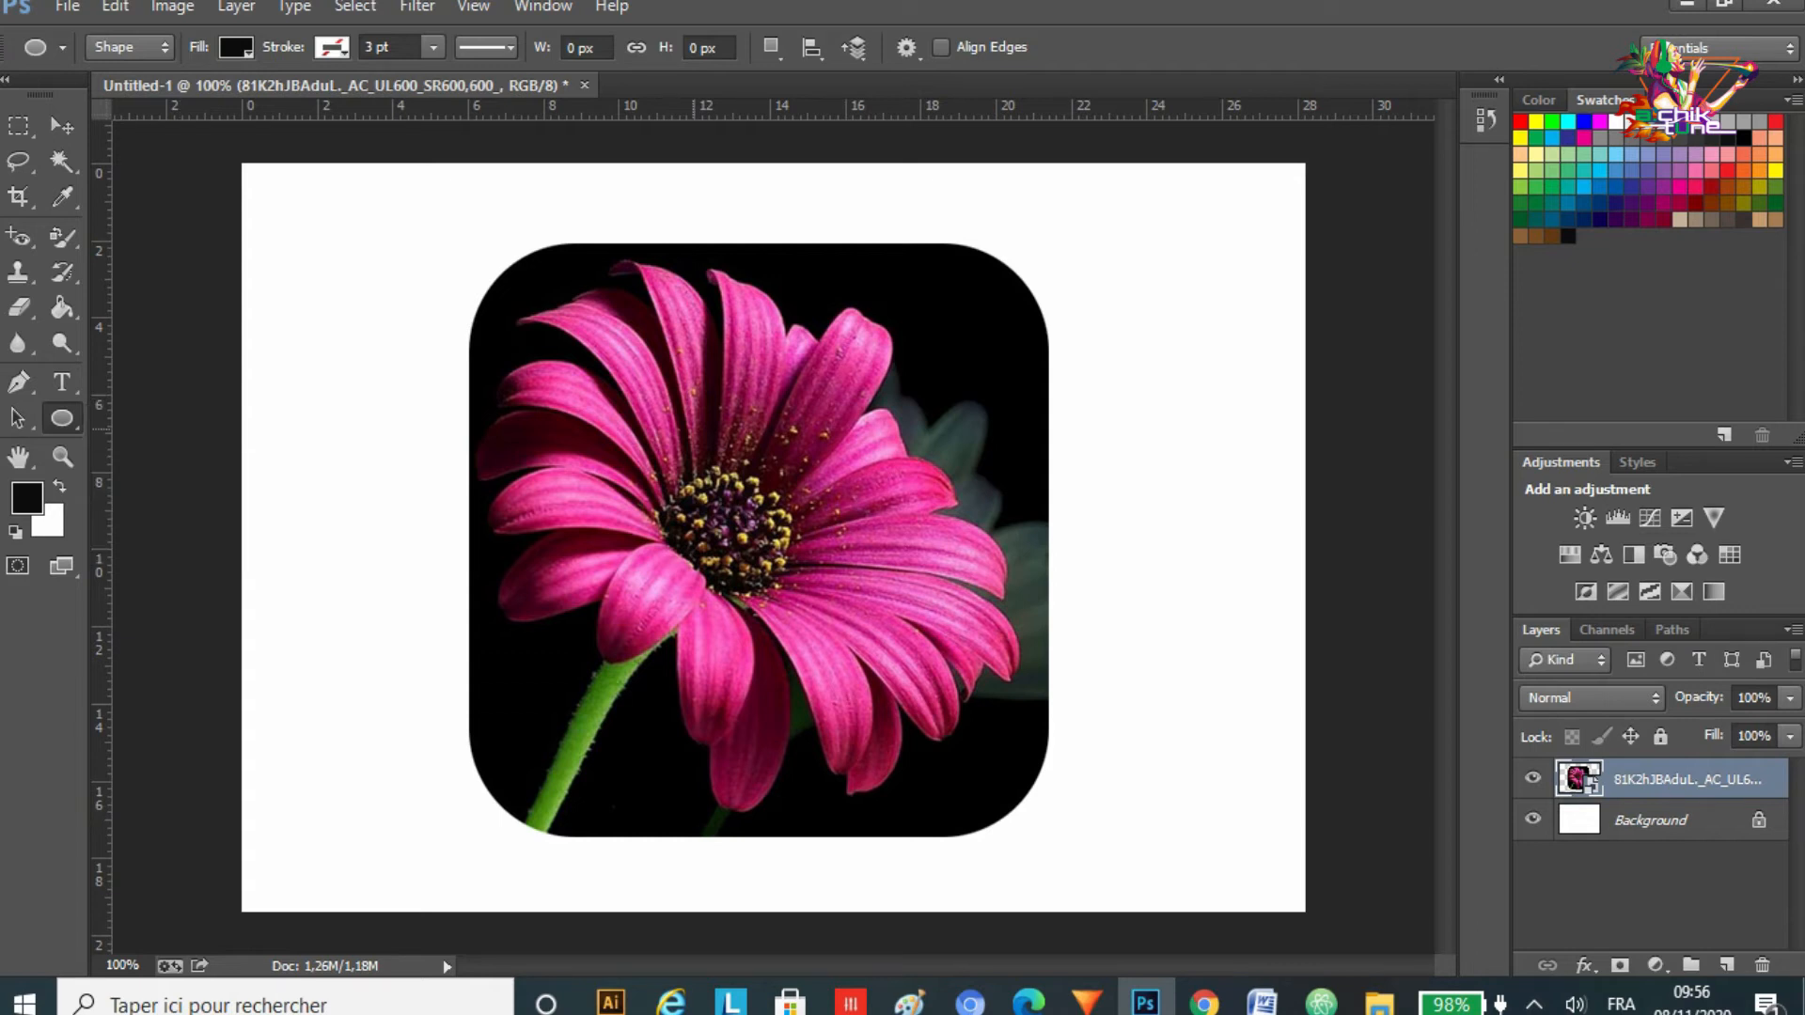
{"action": "left_click_drag", "start_coordinate": [506, 274], "coordinate": [1027, 806]}
Step: Close the Properties panel
{"action": "left_click", "coordinate": [1444, 157]}
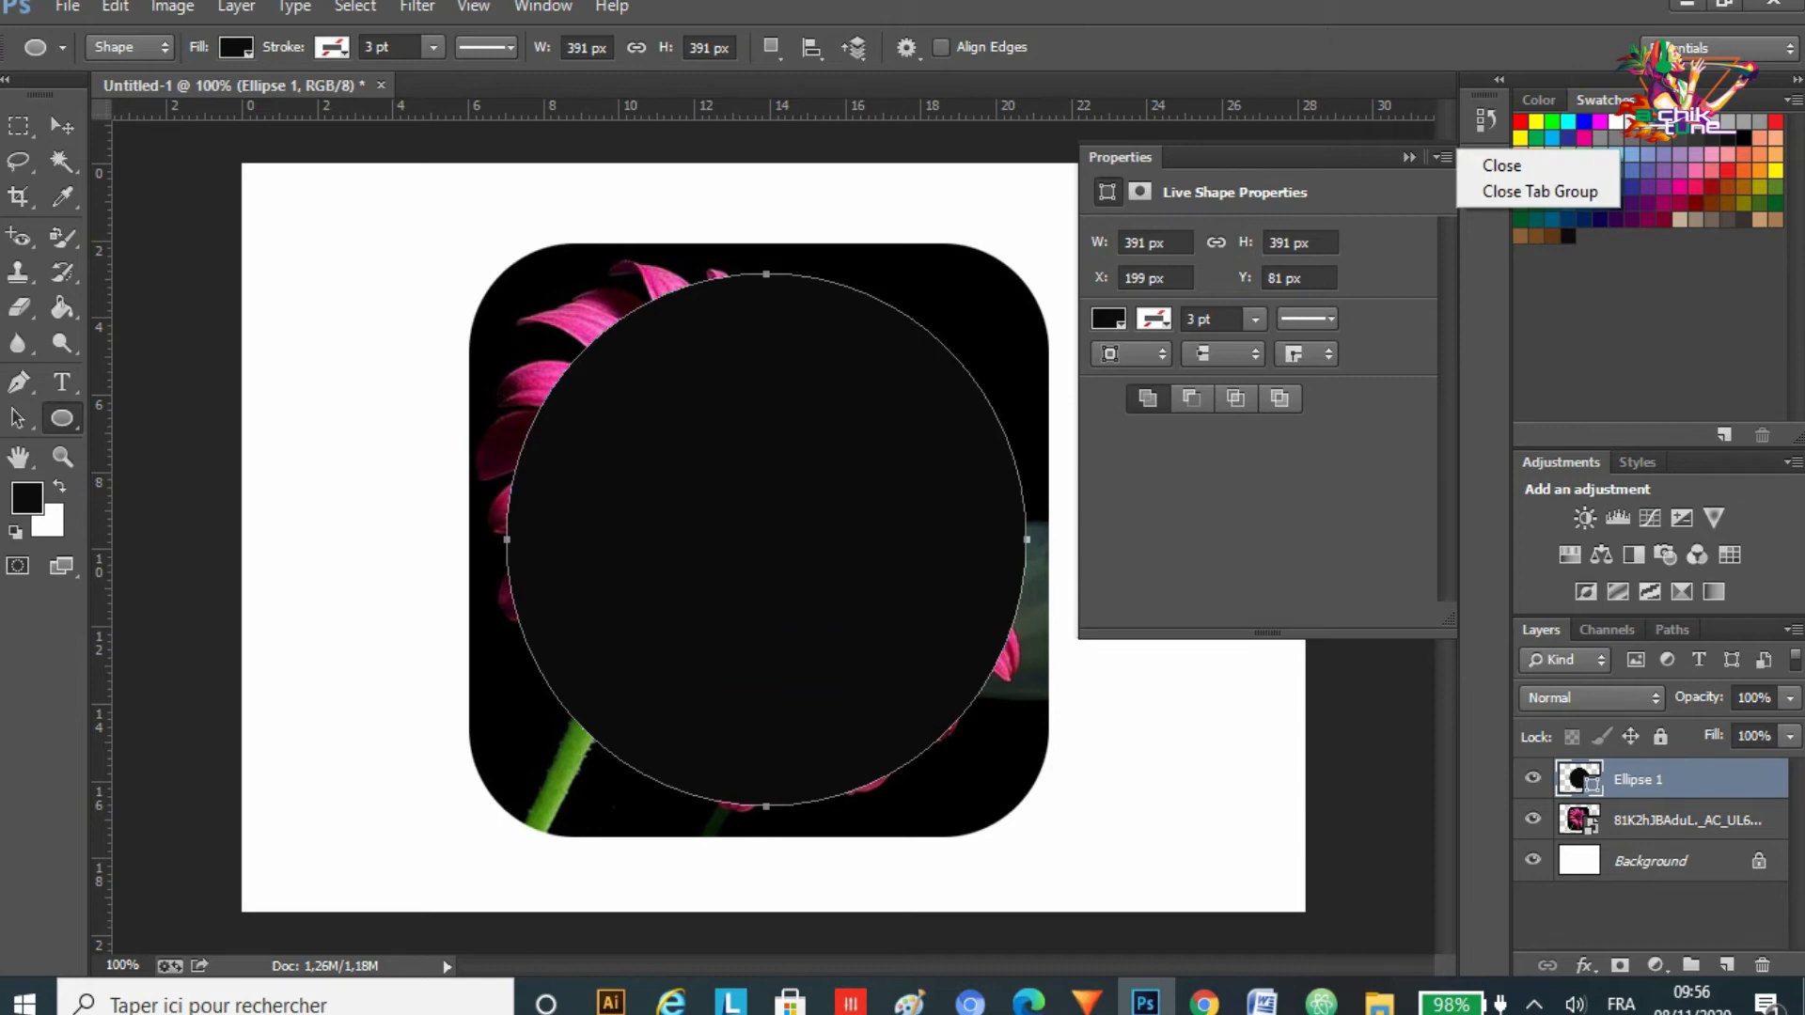
{"action": "left_click", "coordinate": [1443, 157]}
{"action": "left_click", "coordinate": [1443, 157]}
{"action": "left_click", "coordinate": [1490, 157]}
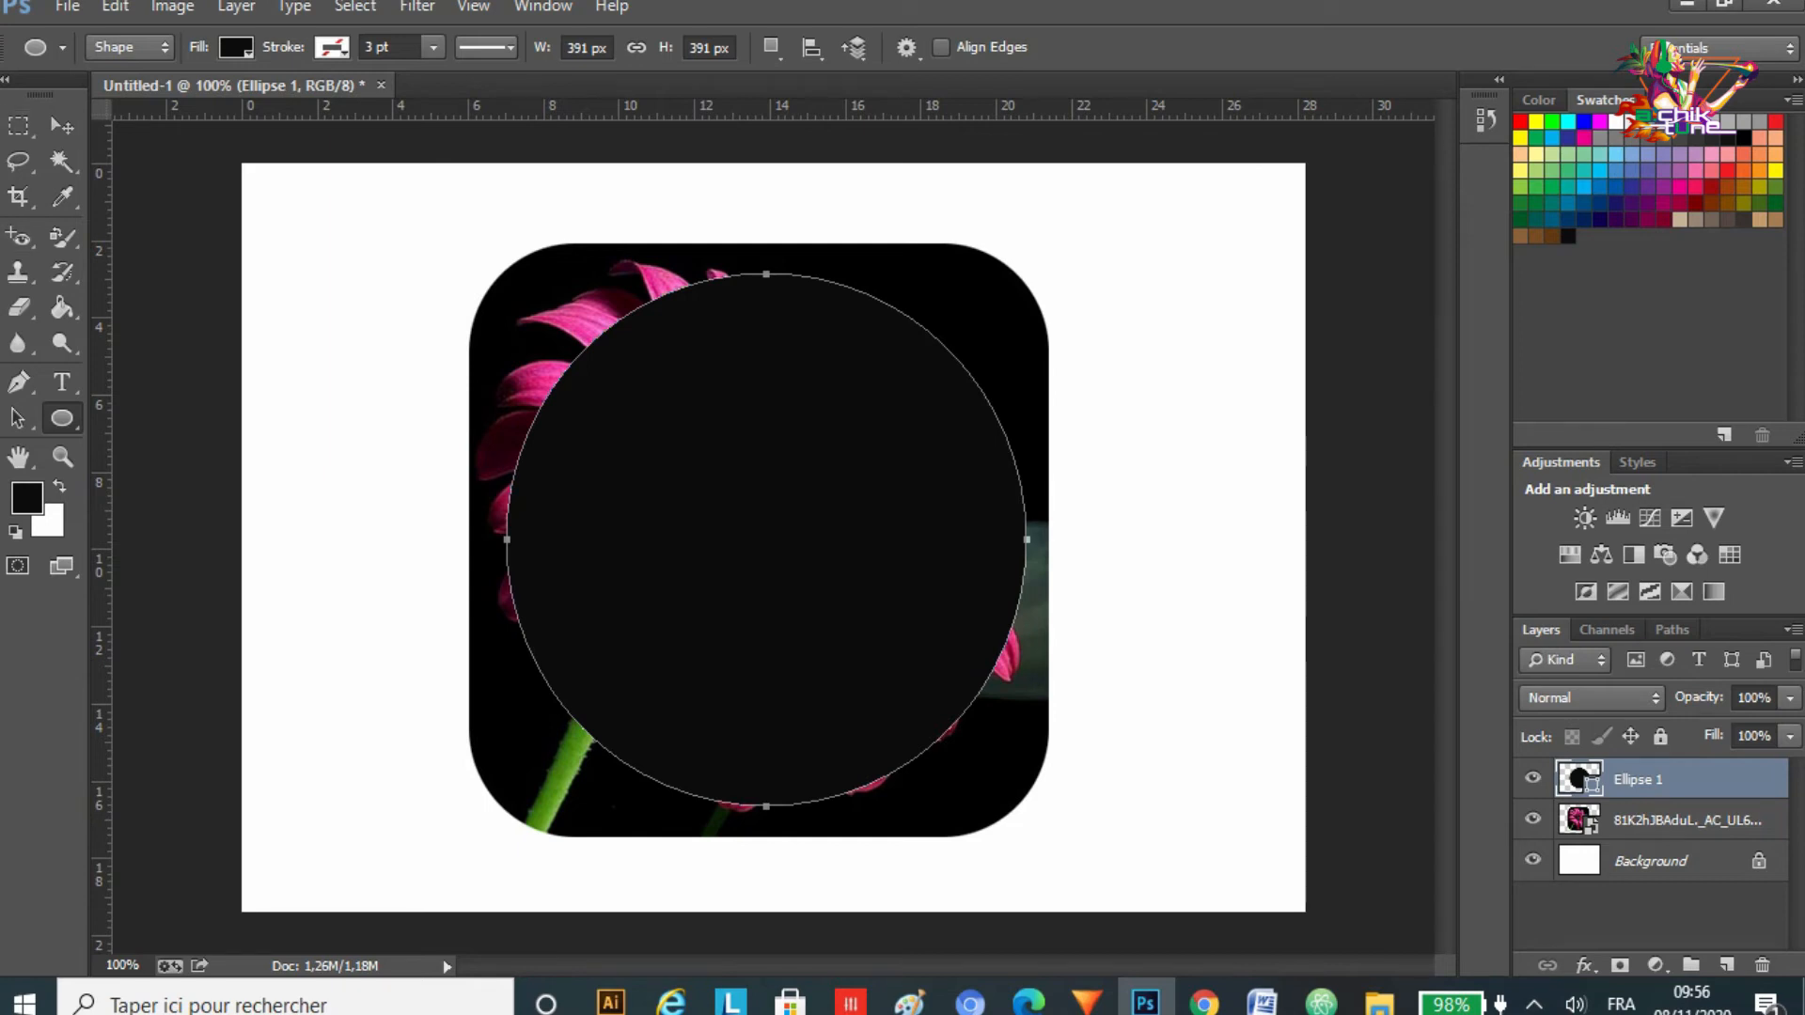
Step: Nudge the circle slightly upward with the Move tool, then move the flower layer above the Ellipse 1 layer
{"action": "key", "text": "v"}
{"action": "left_click_drag", "start_coordinate": [850, 573], "coordinate": [836, 529]}
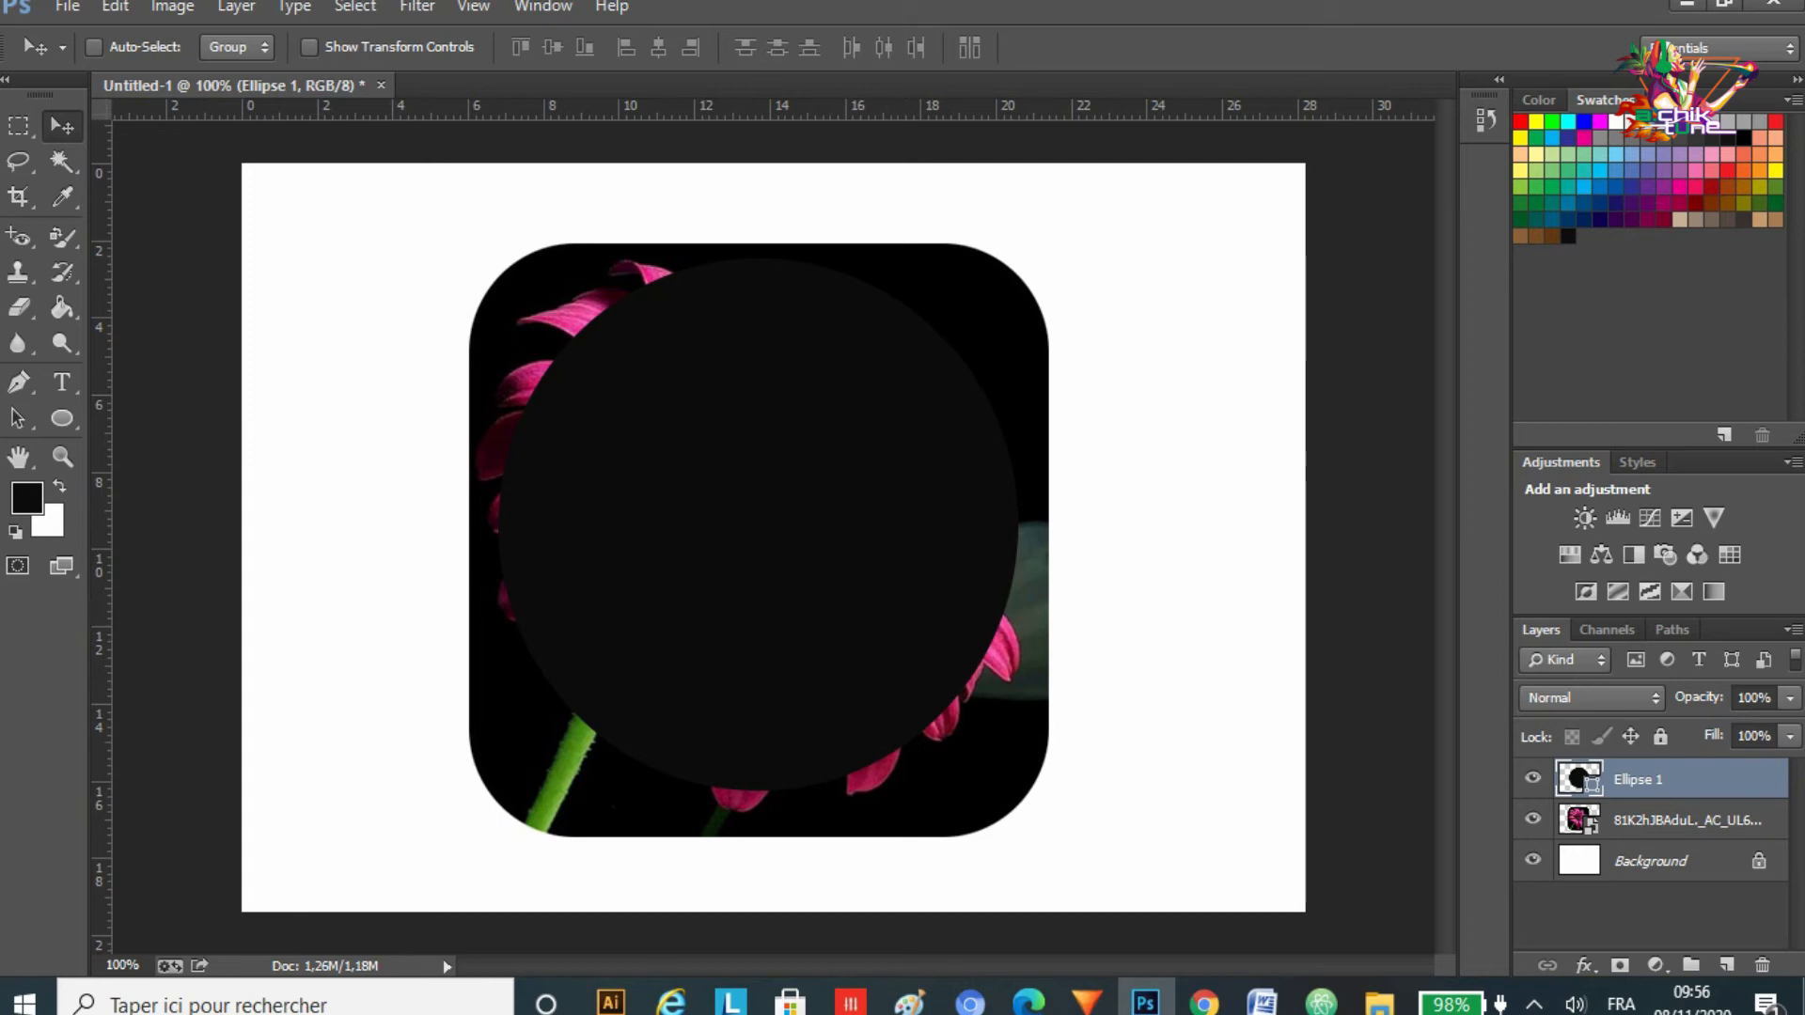
{"action": "left_click", "coordinate": [1687, 821]}
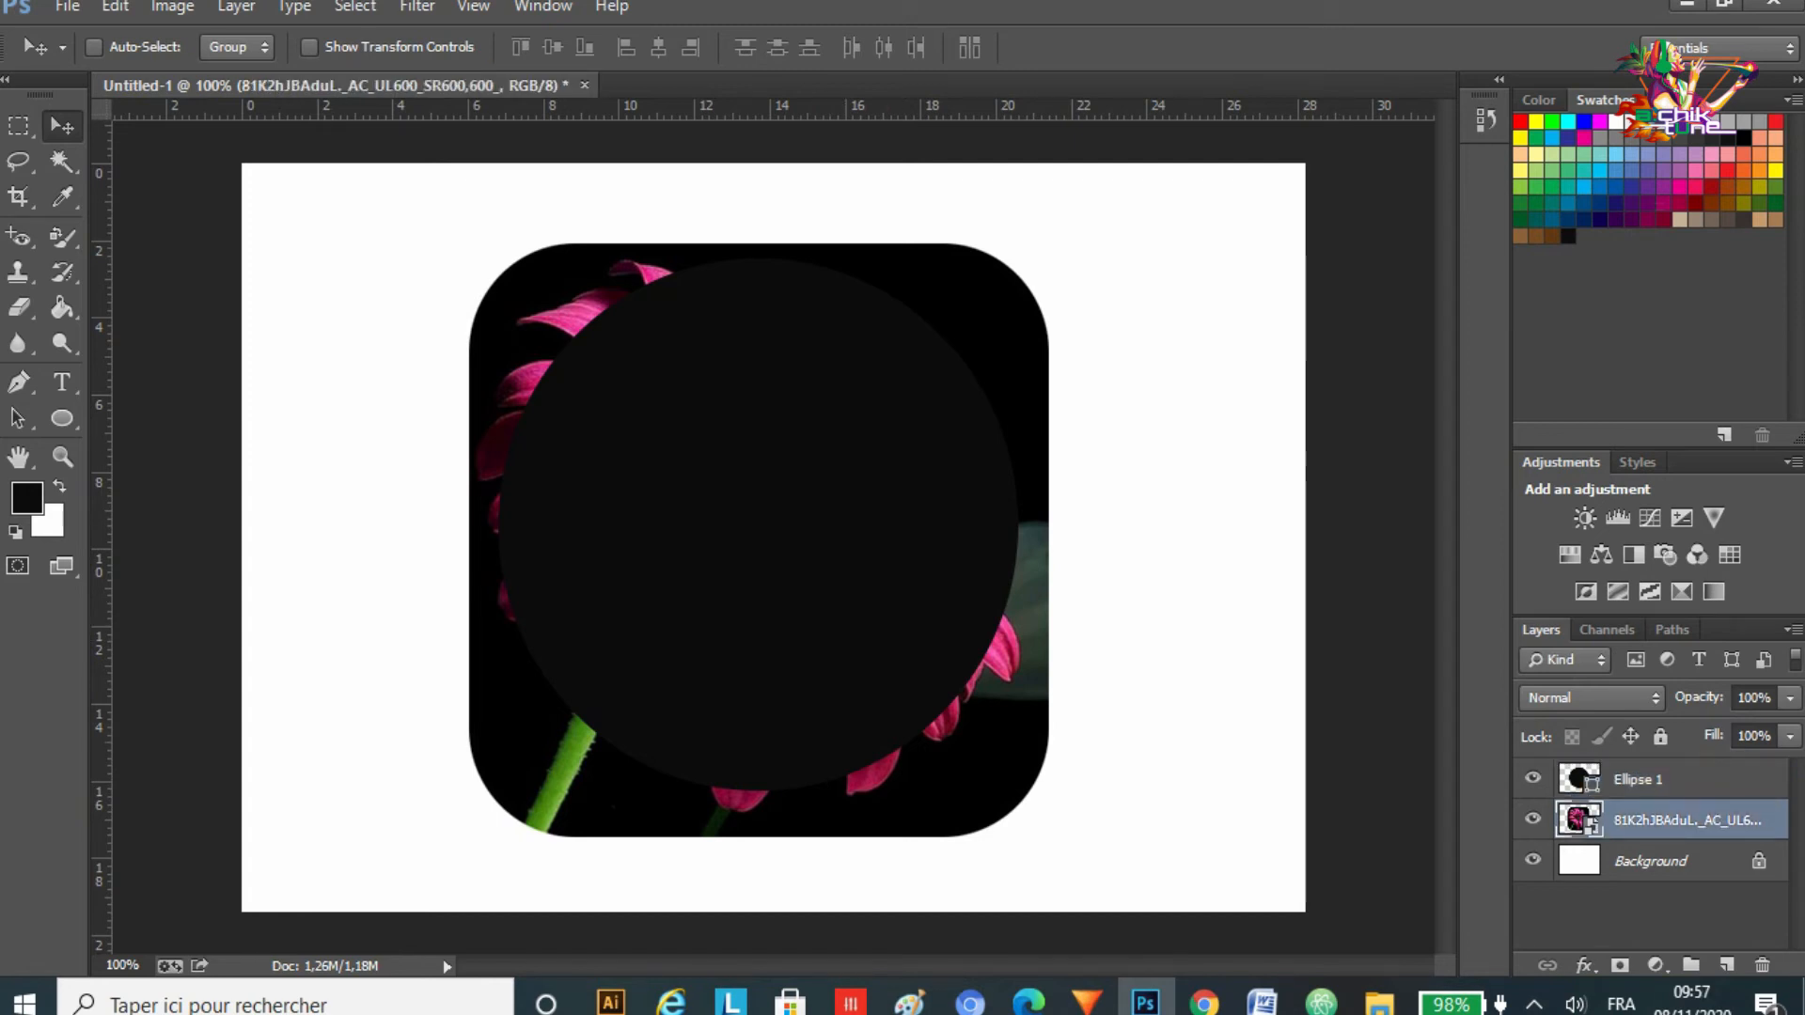
{"action": "left_click", "coordinate": [1683, 779]}
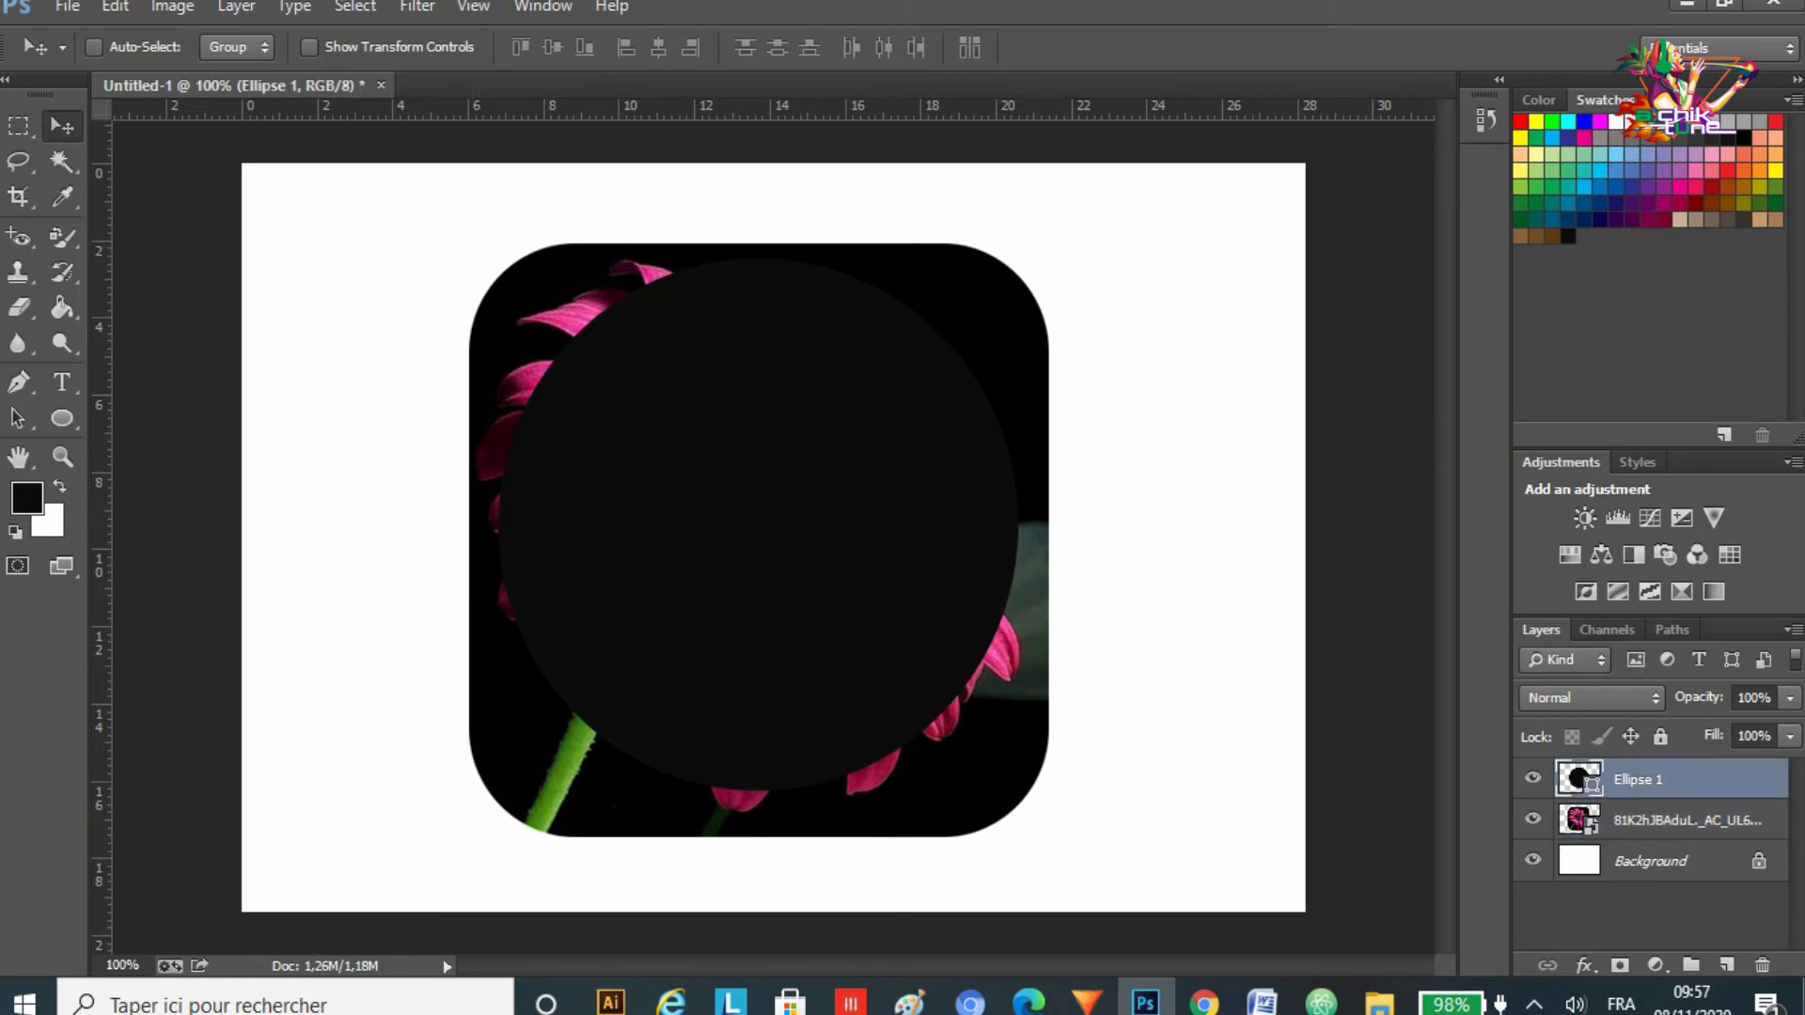
{"action": "left_click", "coordinate": [1683, 821]}
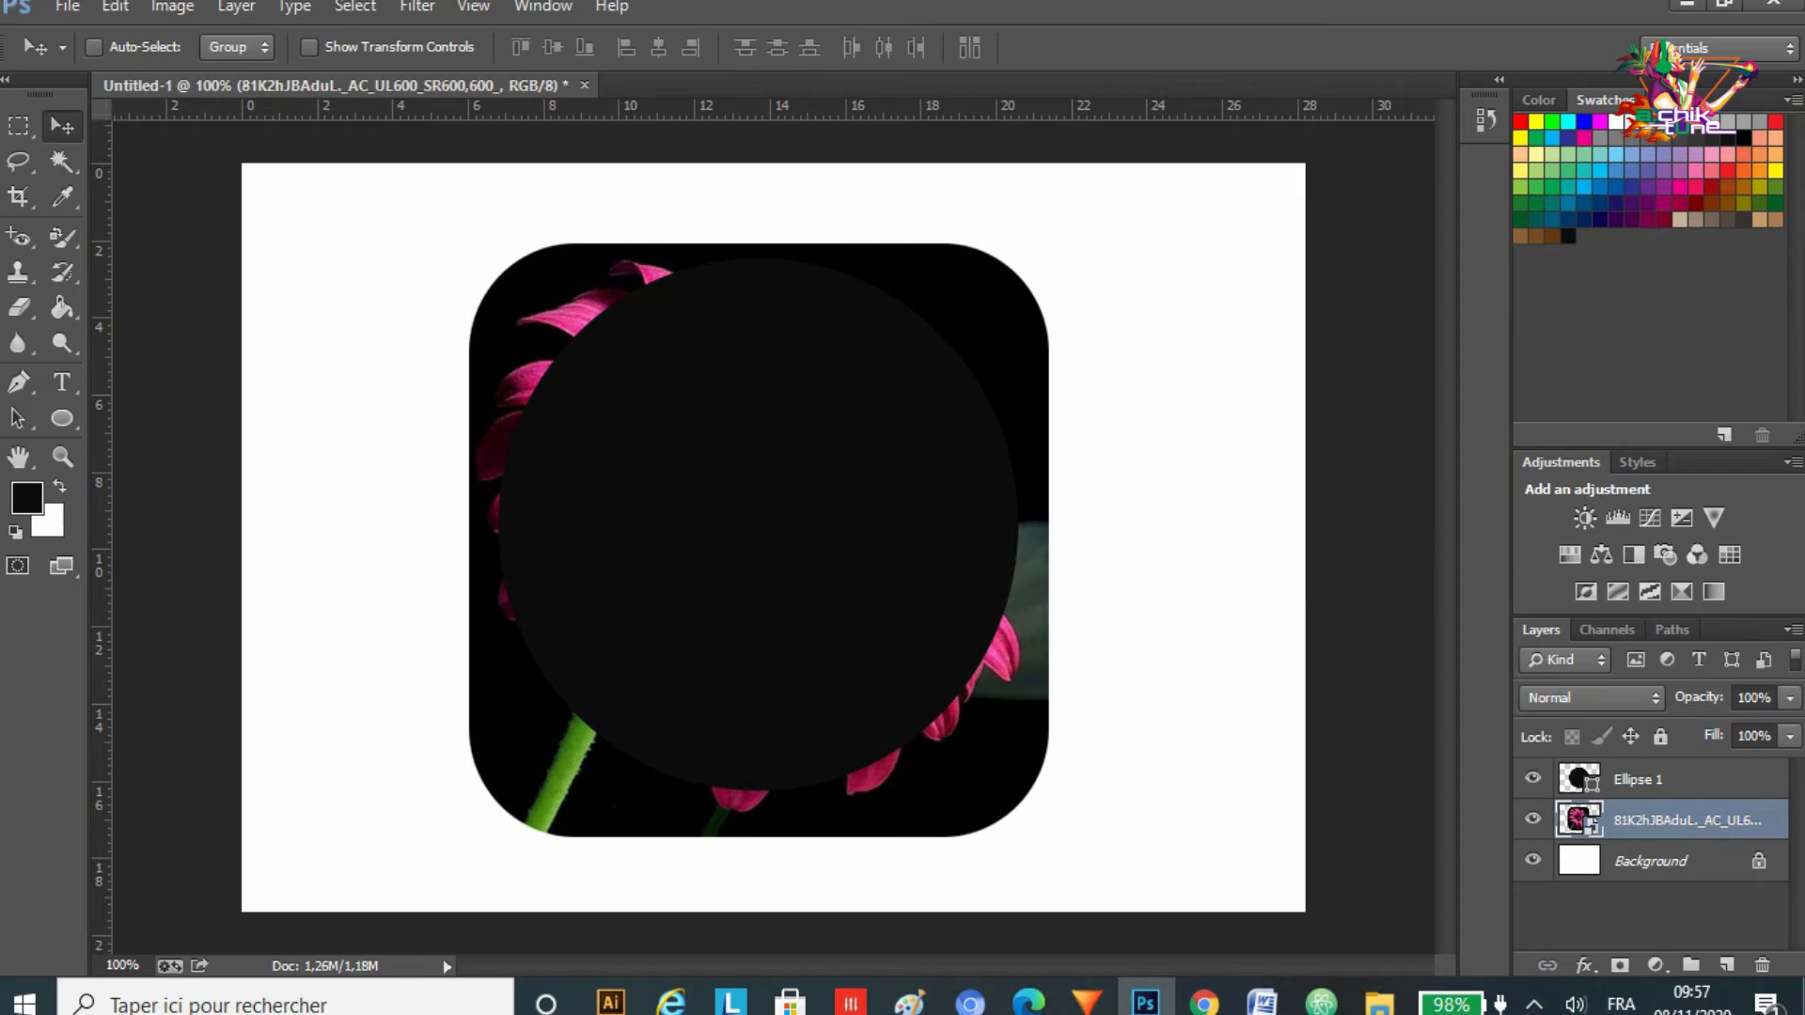
{"action": "left_click_drag", "start_coordinate": [1683, 820], "coordinate": [1683, 769]}
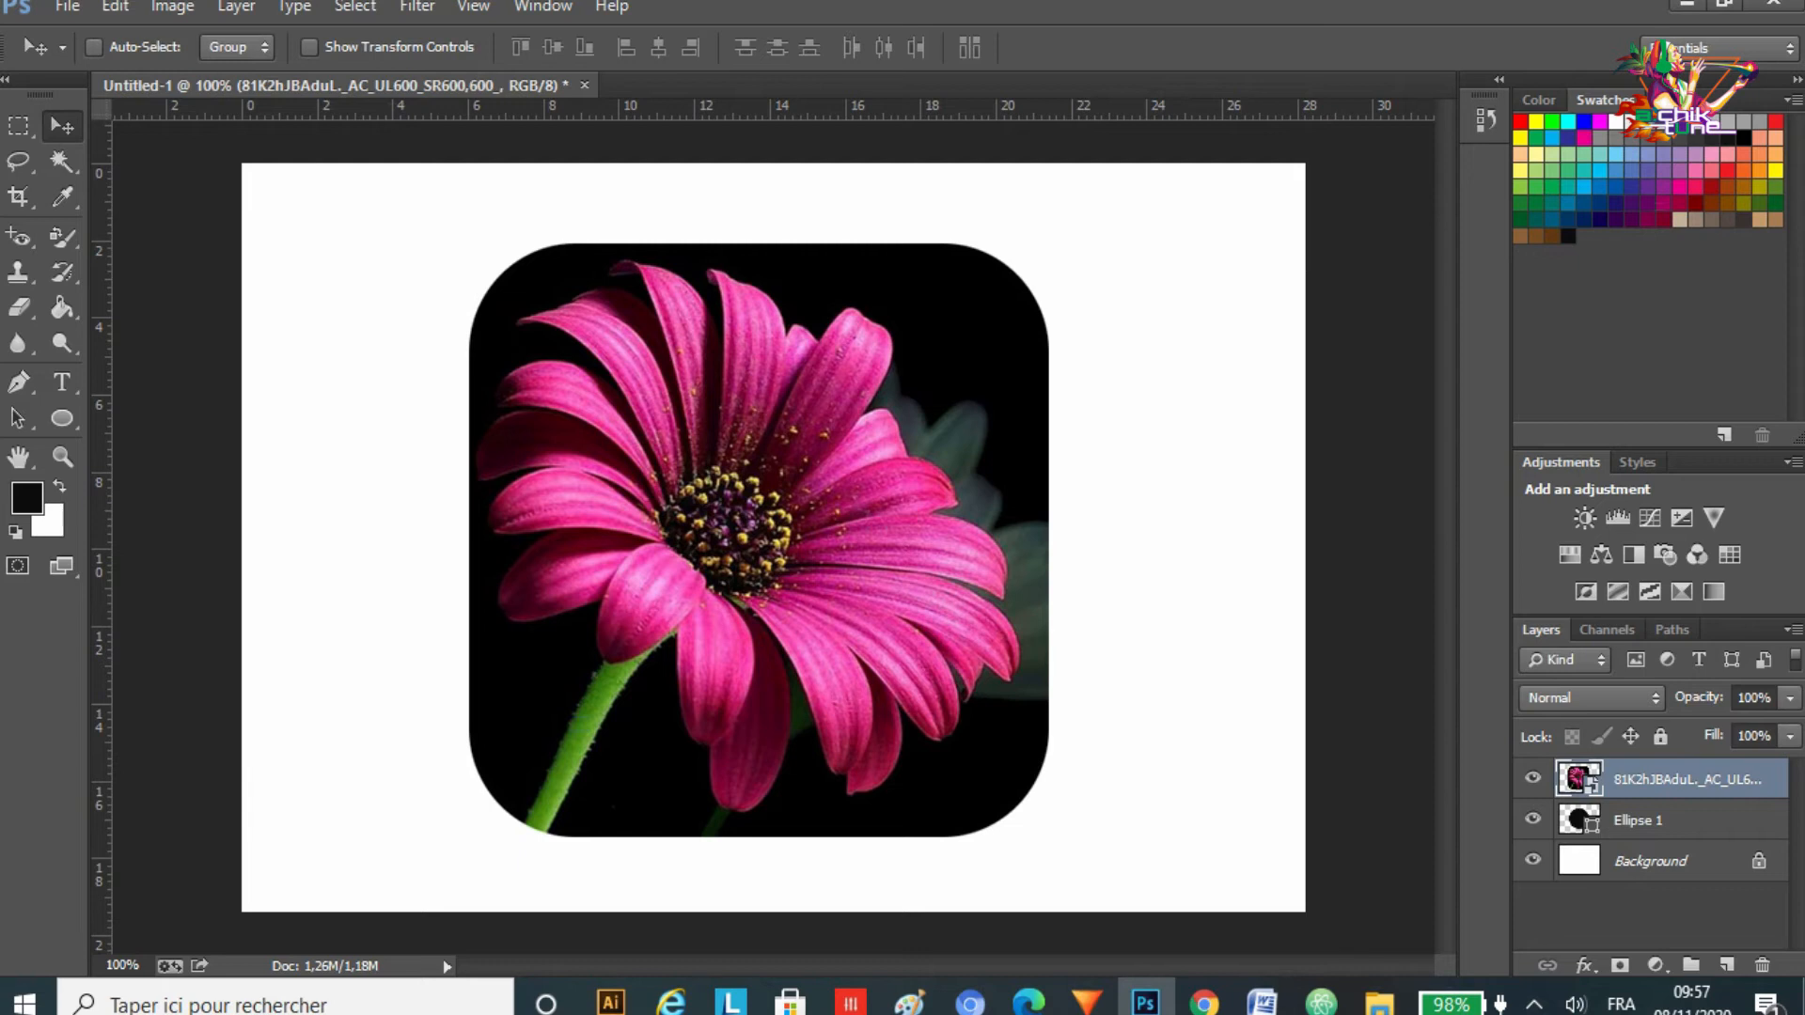
Step: Create a clipping mask of the flower layer onto Ellipse 1, then select both layers and move them together slightly down and right
{"action": "right_click", "coordinate": [1678, 781]}
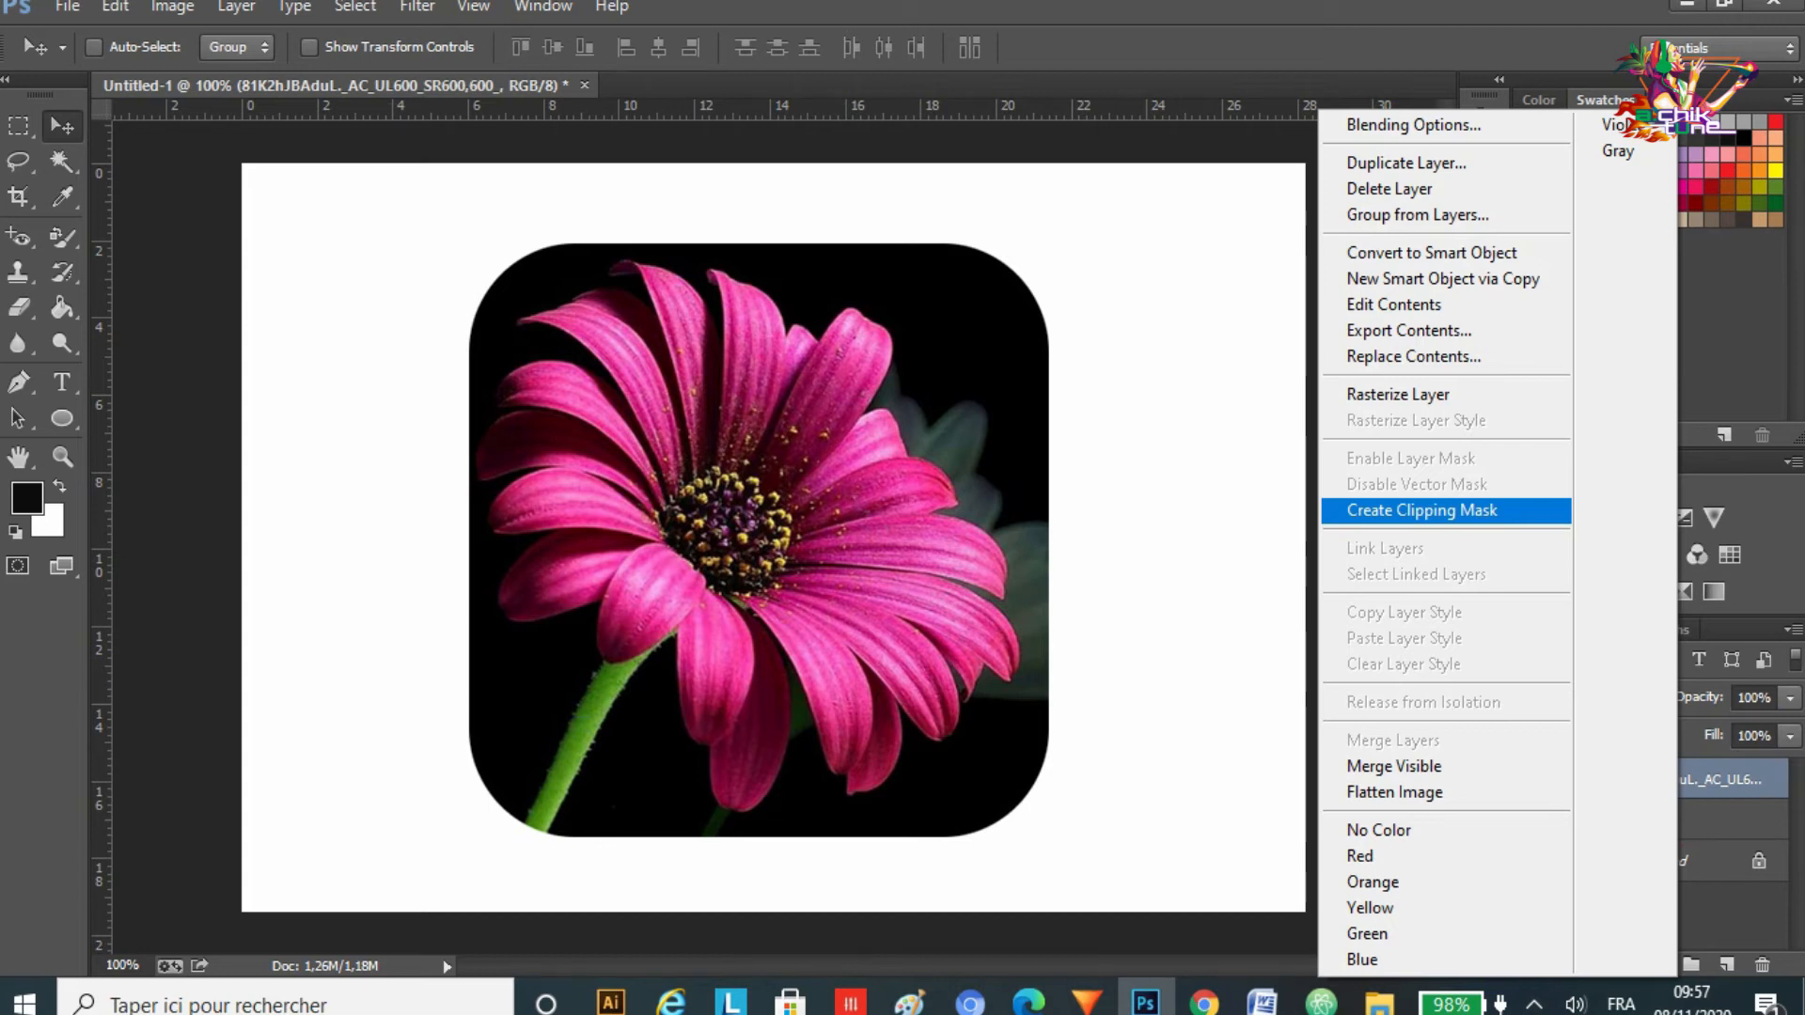
{"action": "left_click", "coordinate": [1422, 510]}
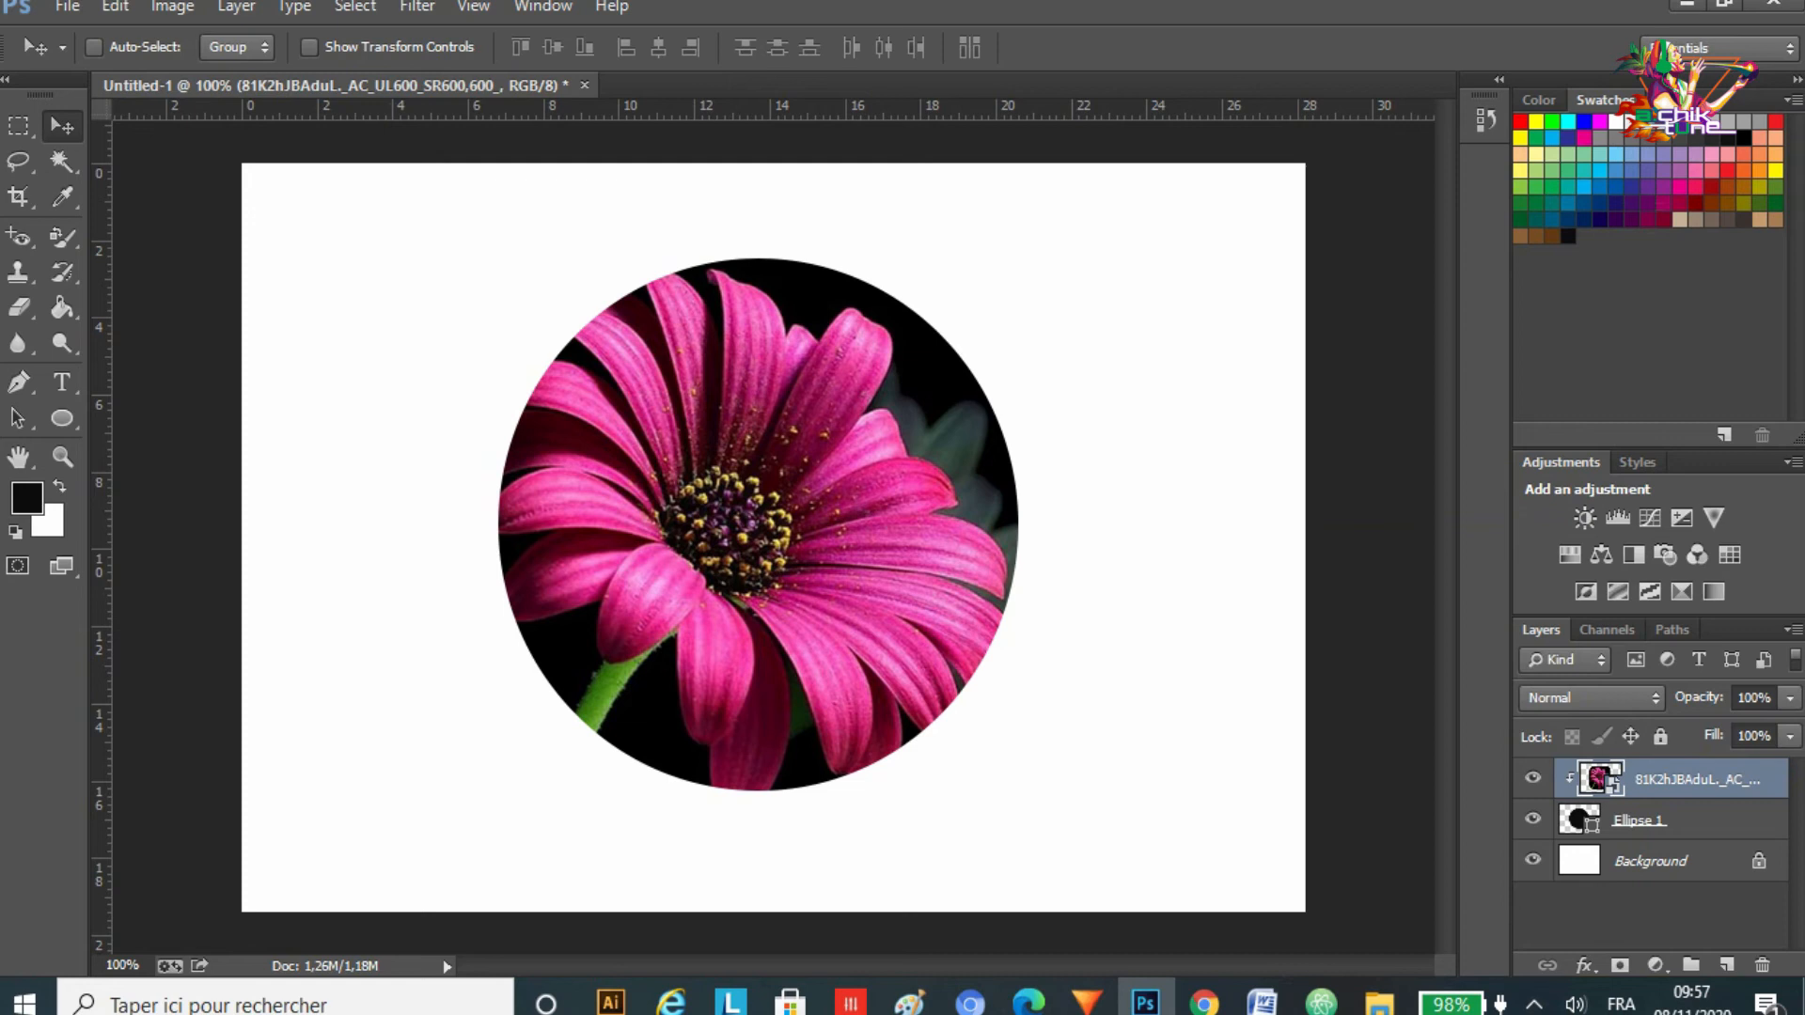
{"action": "left_click", "coordinate": [1683, 820]}
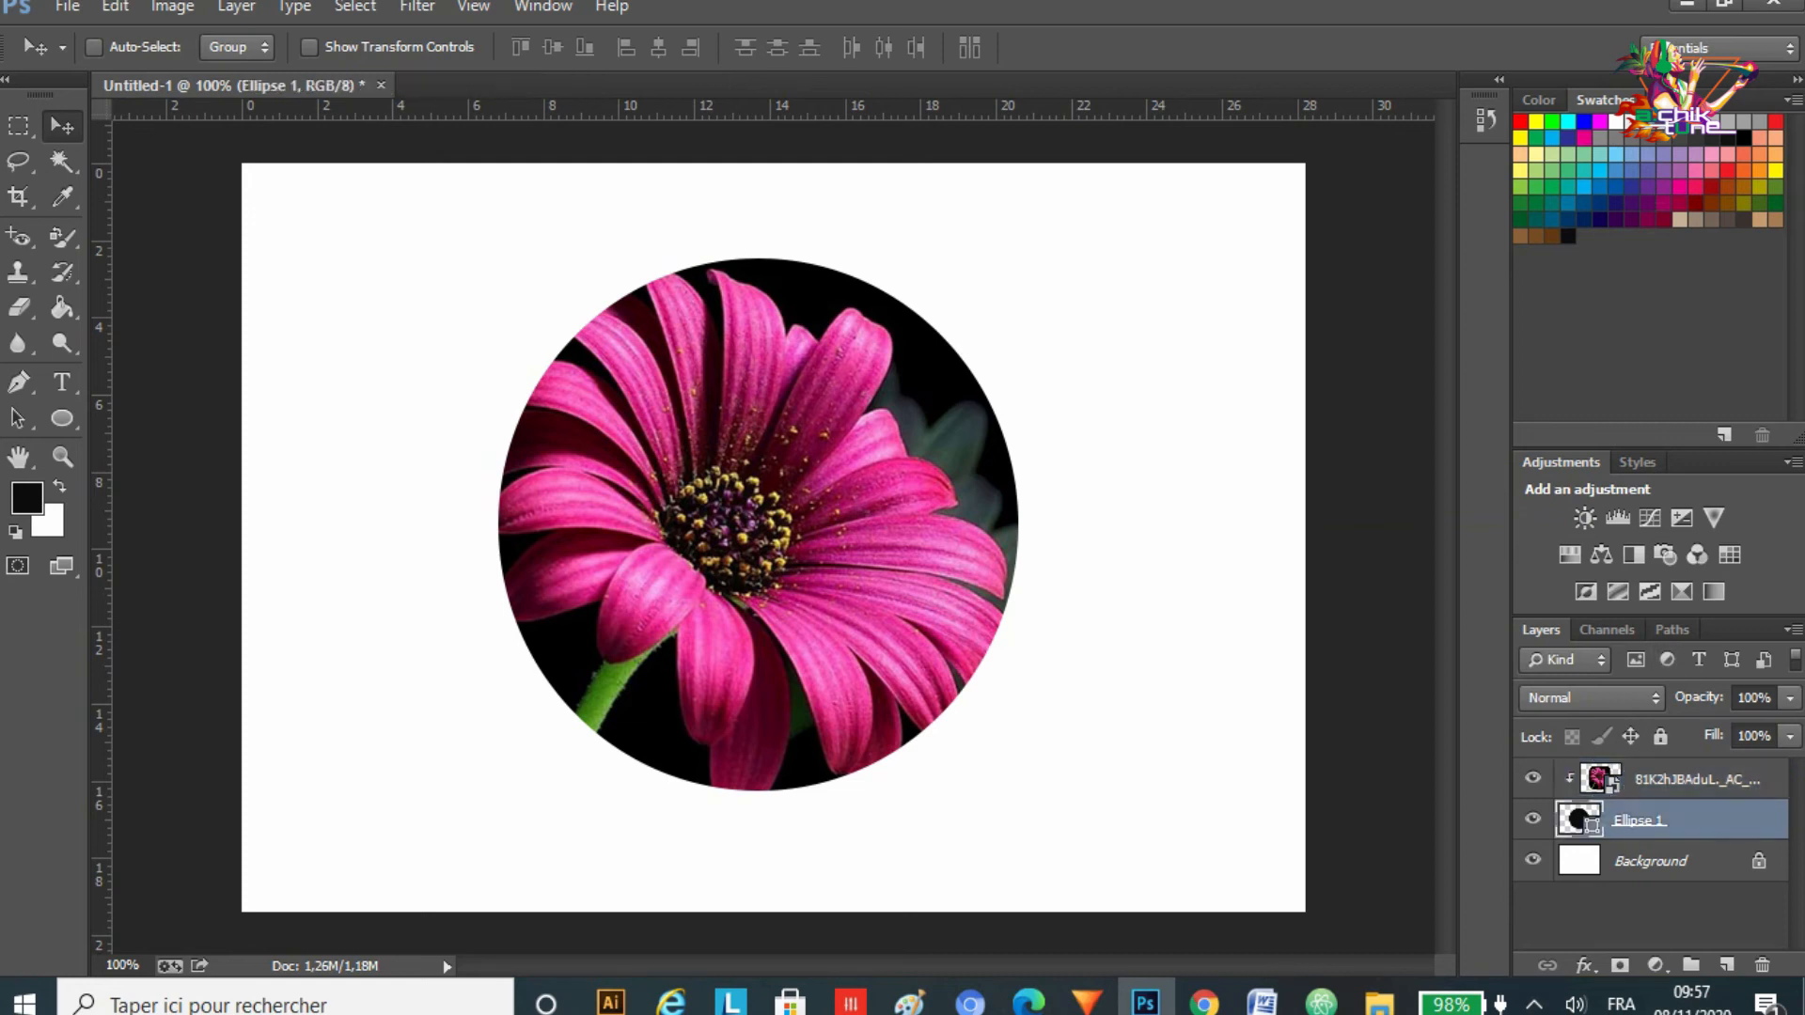
{"action": "left_click", "coordinate": [1696, 779], "text": "shift"}
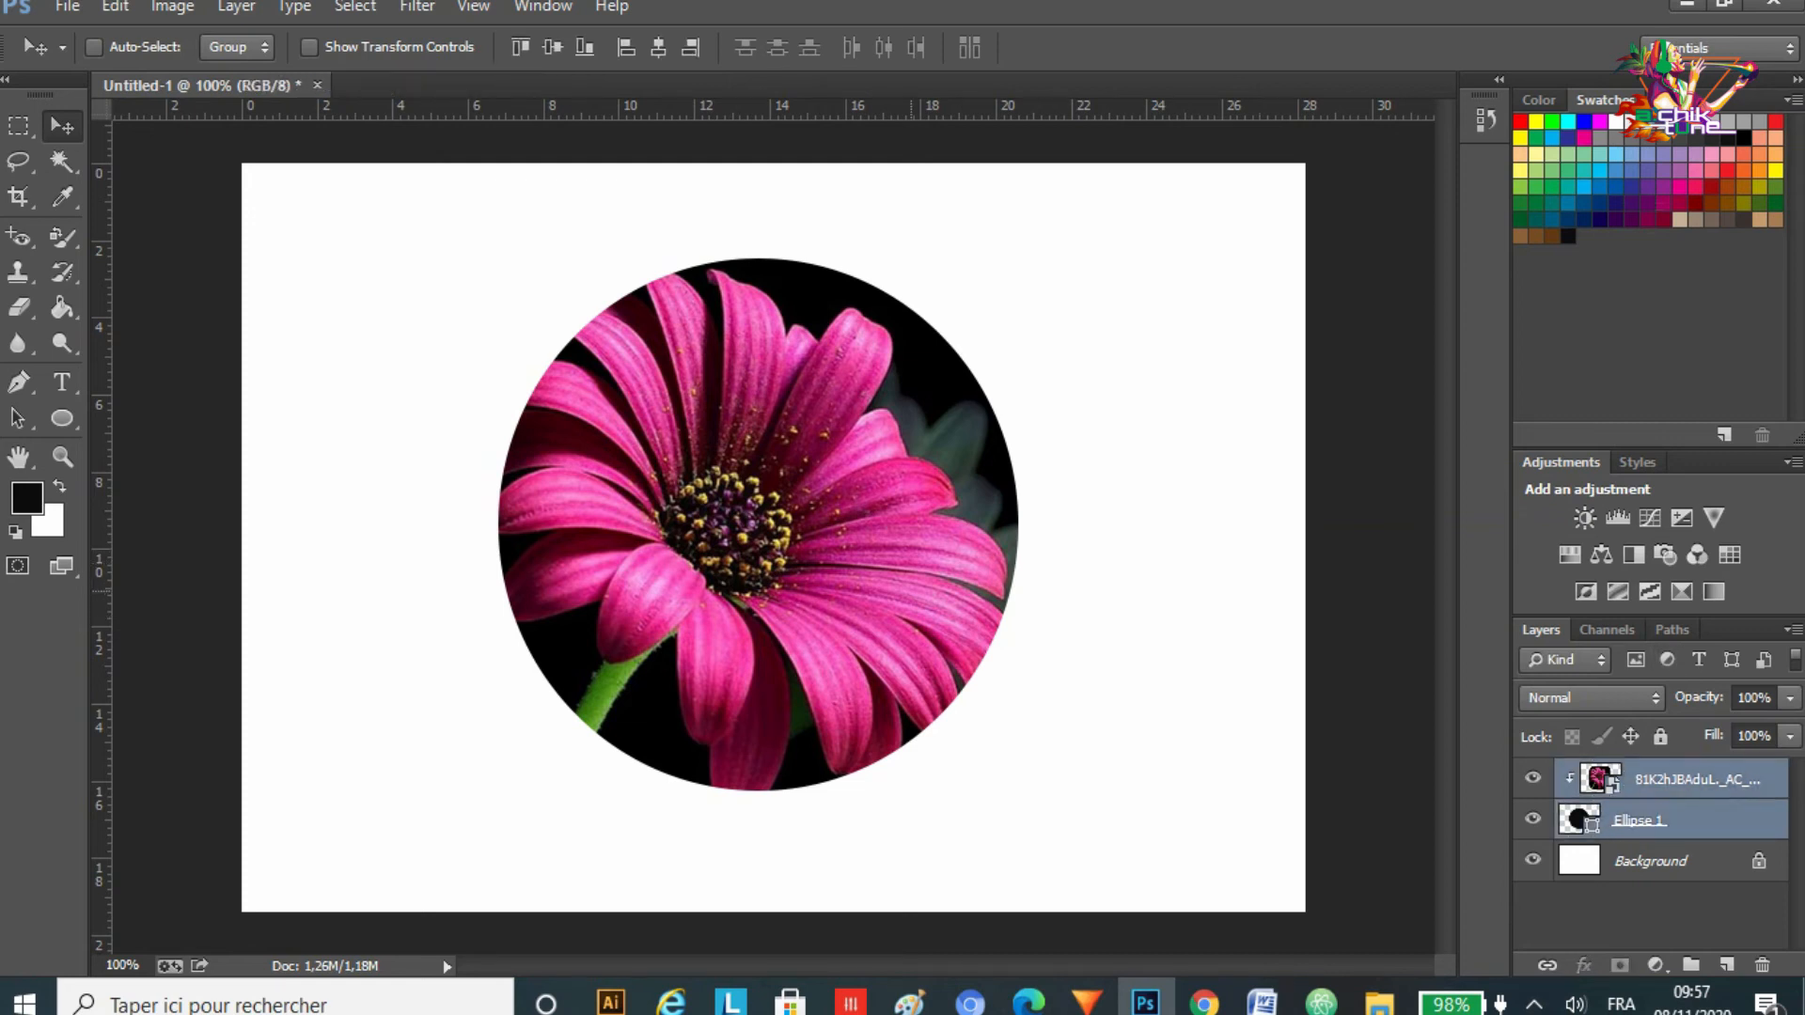
{"action": "mouse_move", "coordinate": [844, 534]}
{"action": "left_mouse_down"}
{"action": "mouse_move", "coordinate": [721, 427]}
{"action": "mouse_move", "coordinate": [911, 589]}
{"action": "mouse_move", "coordinate": [721, 439]}
{"action": "mouse_move", "coordinate": [901, 564]}
{"action": "mouse_move", "coordinate": [872, 534]}
{"action": "mouse_move", "coordinate": [876, 549]}
{"action": "left_mouse_up"}
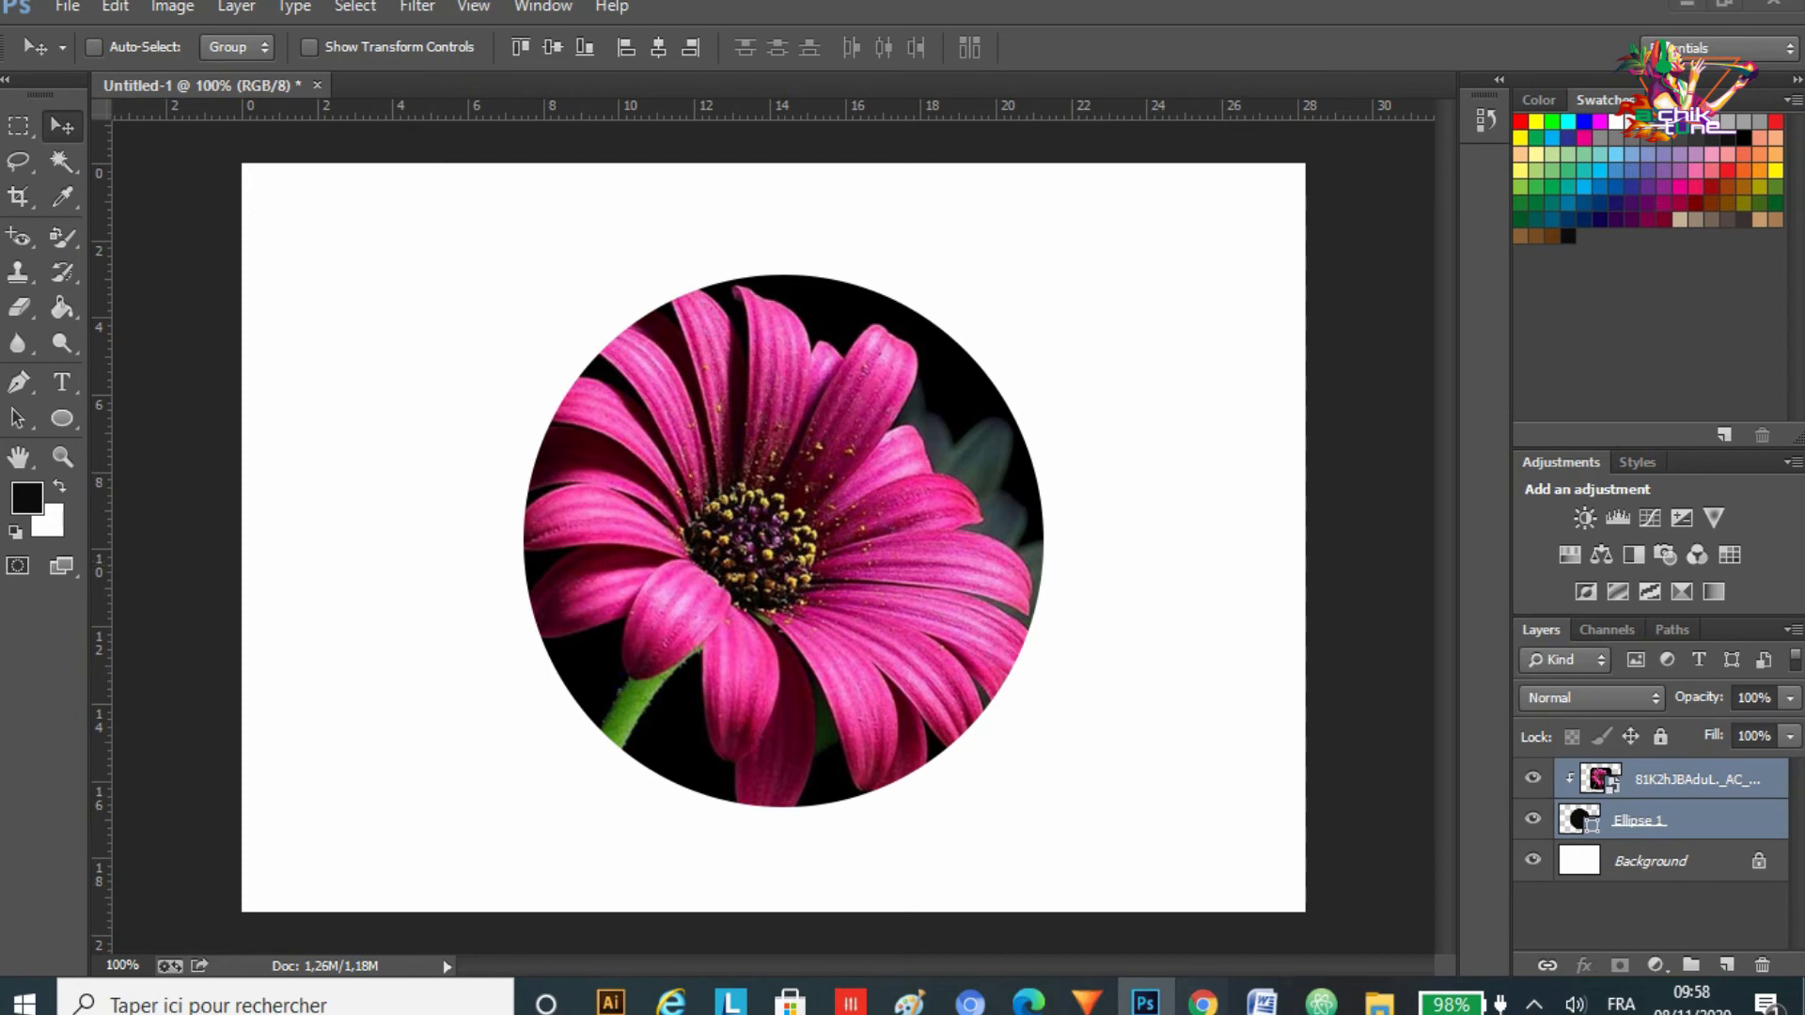
Step: Switch to the browser's online circle crop tool and scroll down to its tool demo video
{"action": "mouse_move", "coordinate": [1204, 1002]}
{"action": "left_click", "coordinate": [1060, 891]}
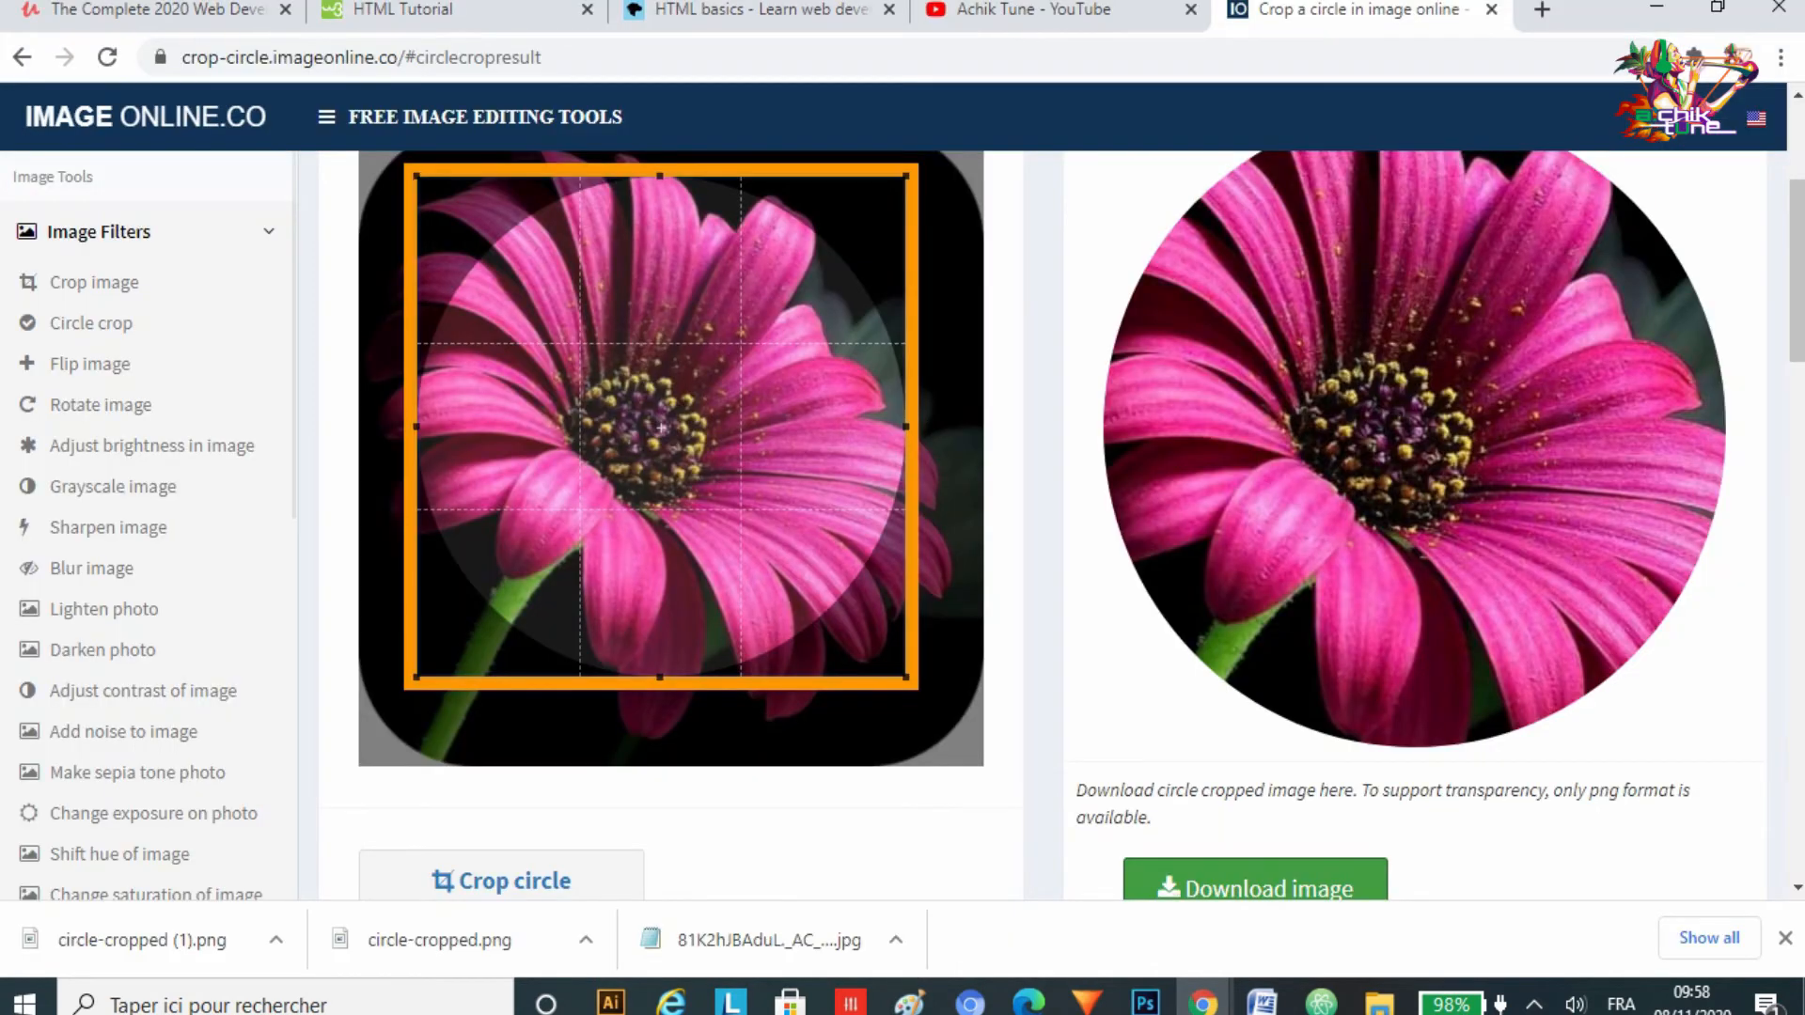
{"action": "scroll", "coordinate": [671, 526], "scroll_direction": "up", "scroll_amount": 2}
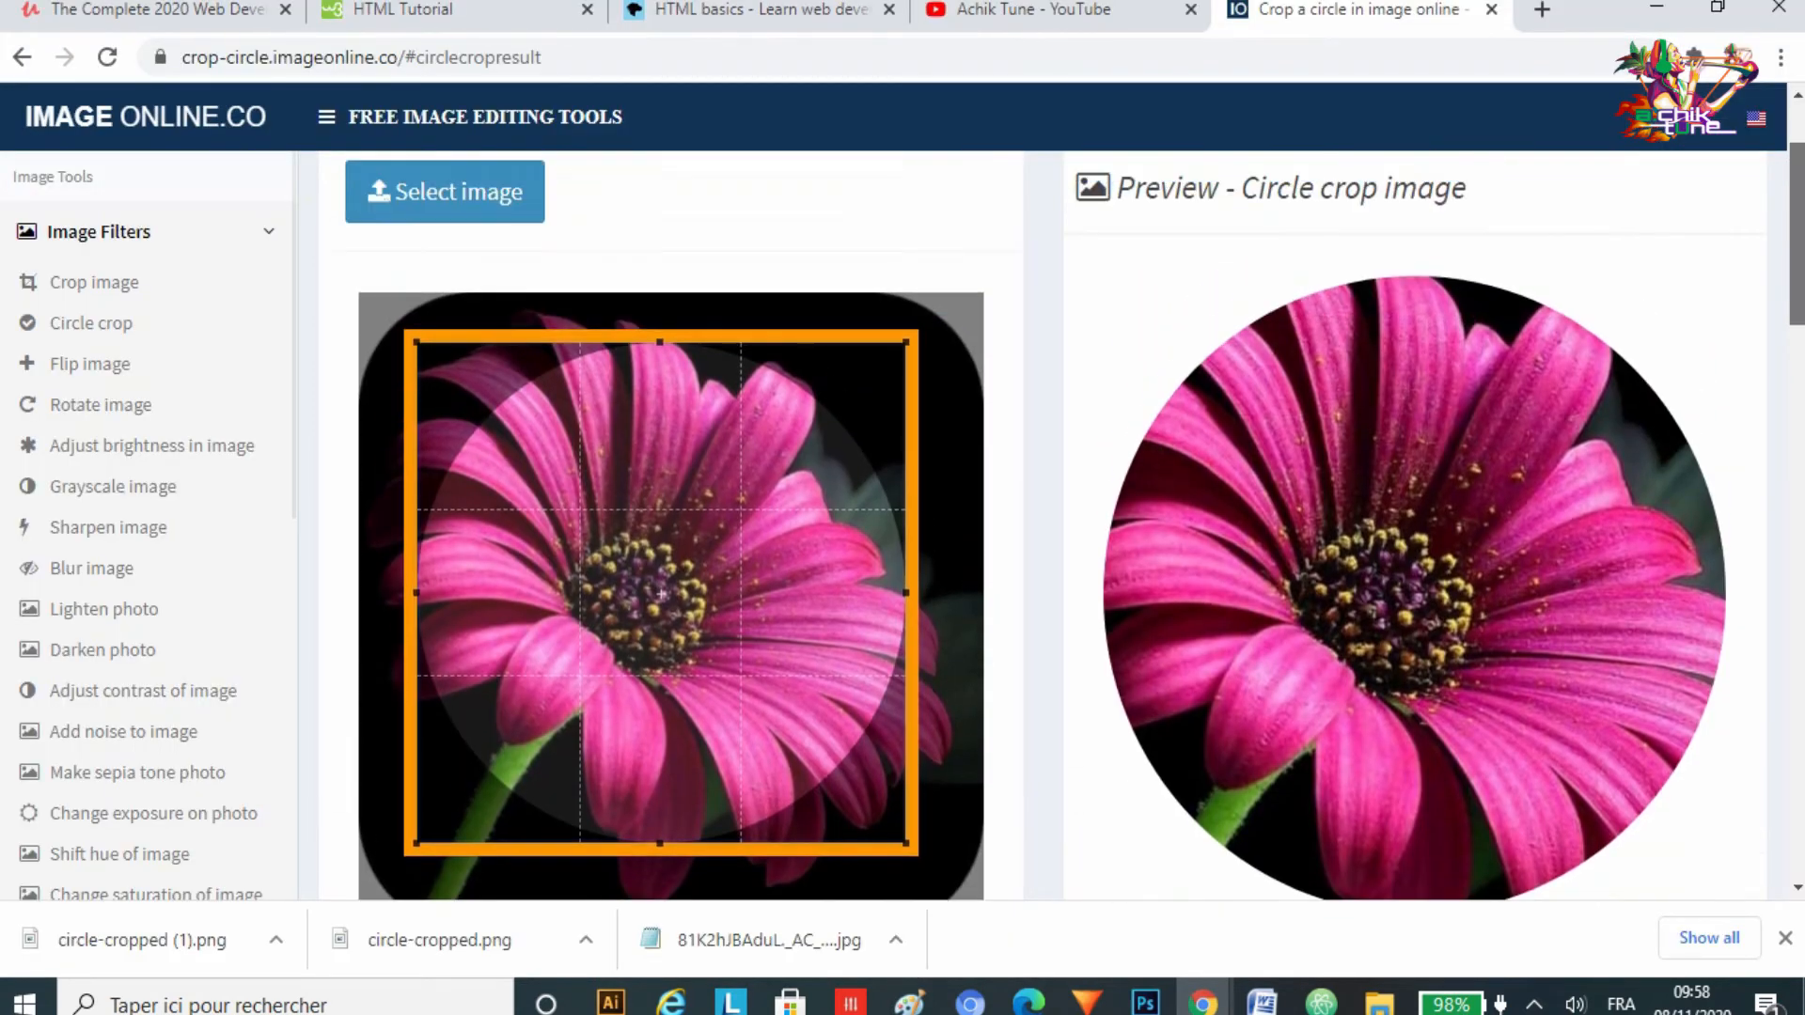
{"action": "scroll", "coordinate": [671, 527], "scroll_direction": "down", "scroll_amount": 5}
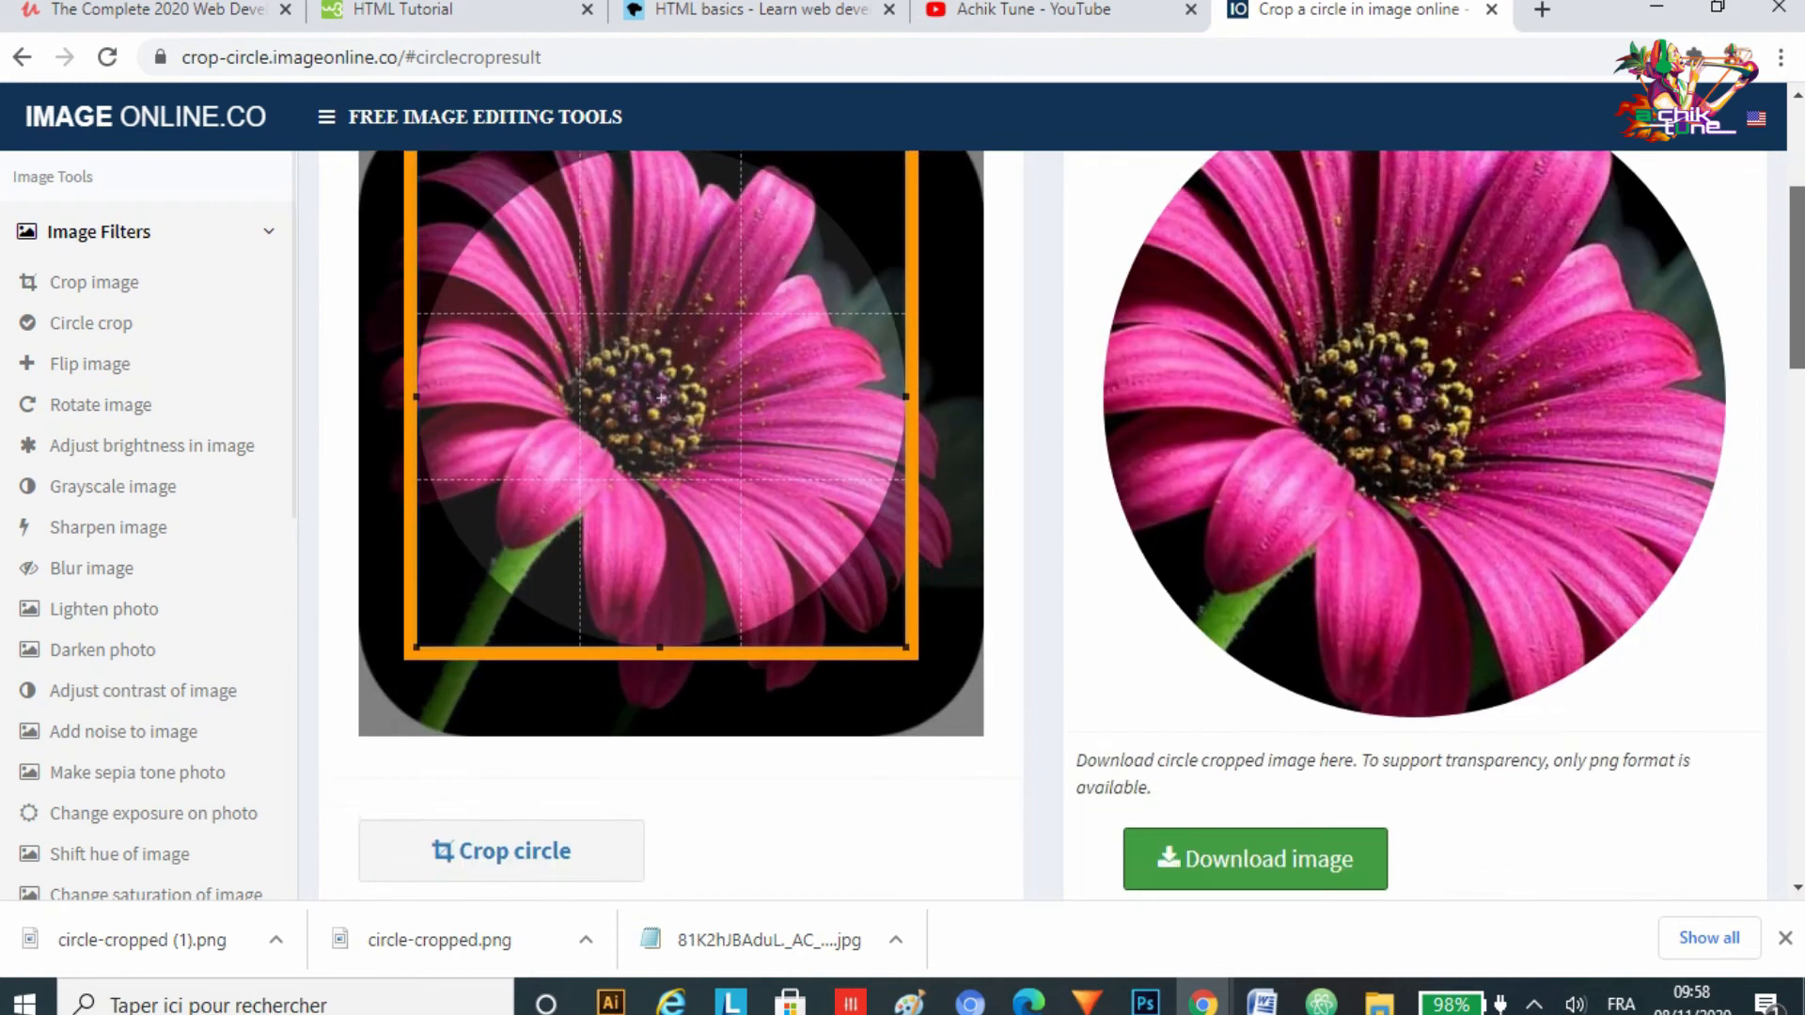
{"action": "scroll", "coordinate": [672, 527], "scroll_direction": "down", "scroll_amount": 1}
{"action": "scroll", "coordinate": [1044, 526], "scroll_direction": "down", "scroll_amount": 5}
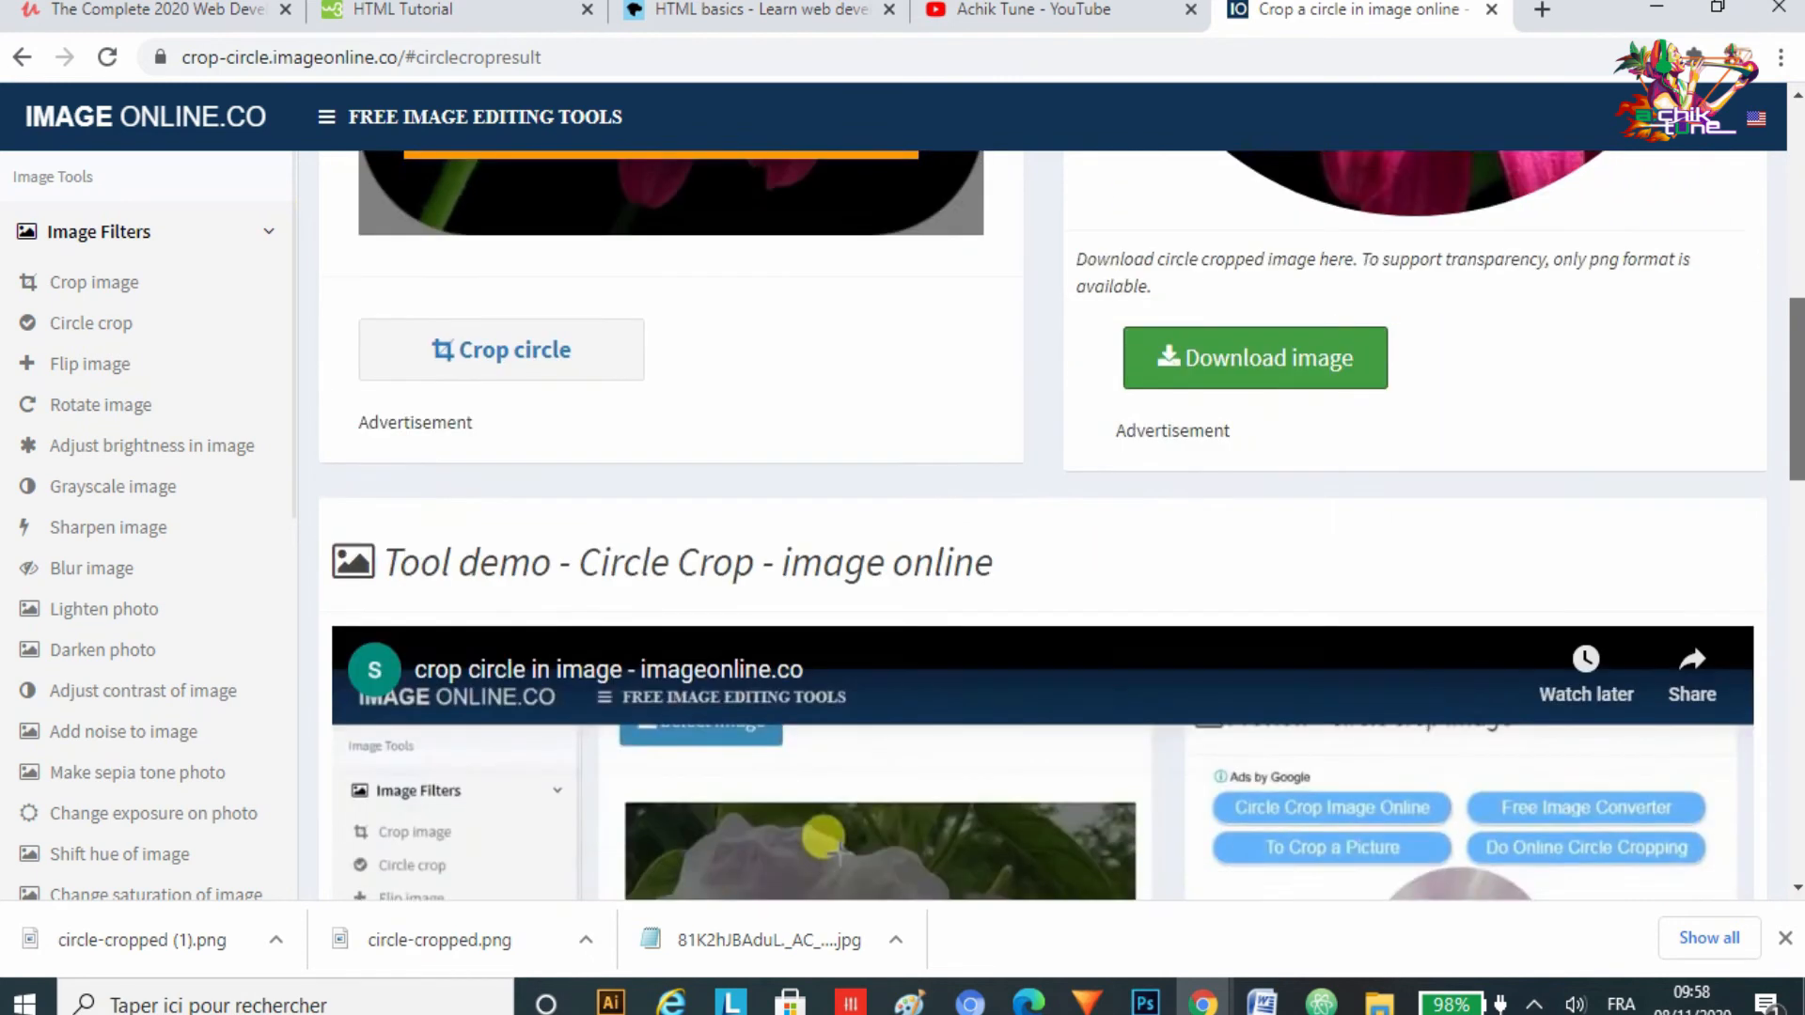
{"action": "scroll", "coordinate": [1043, 527], "scroll_direction": "down", "scroll_amount": 1}
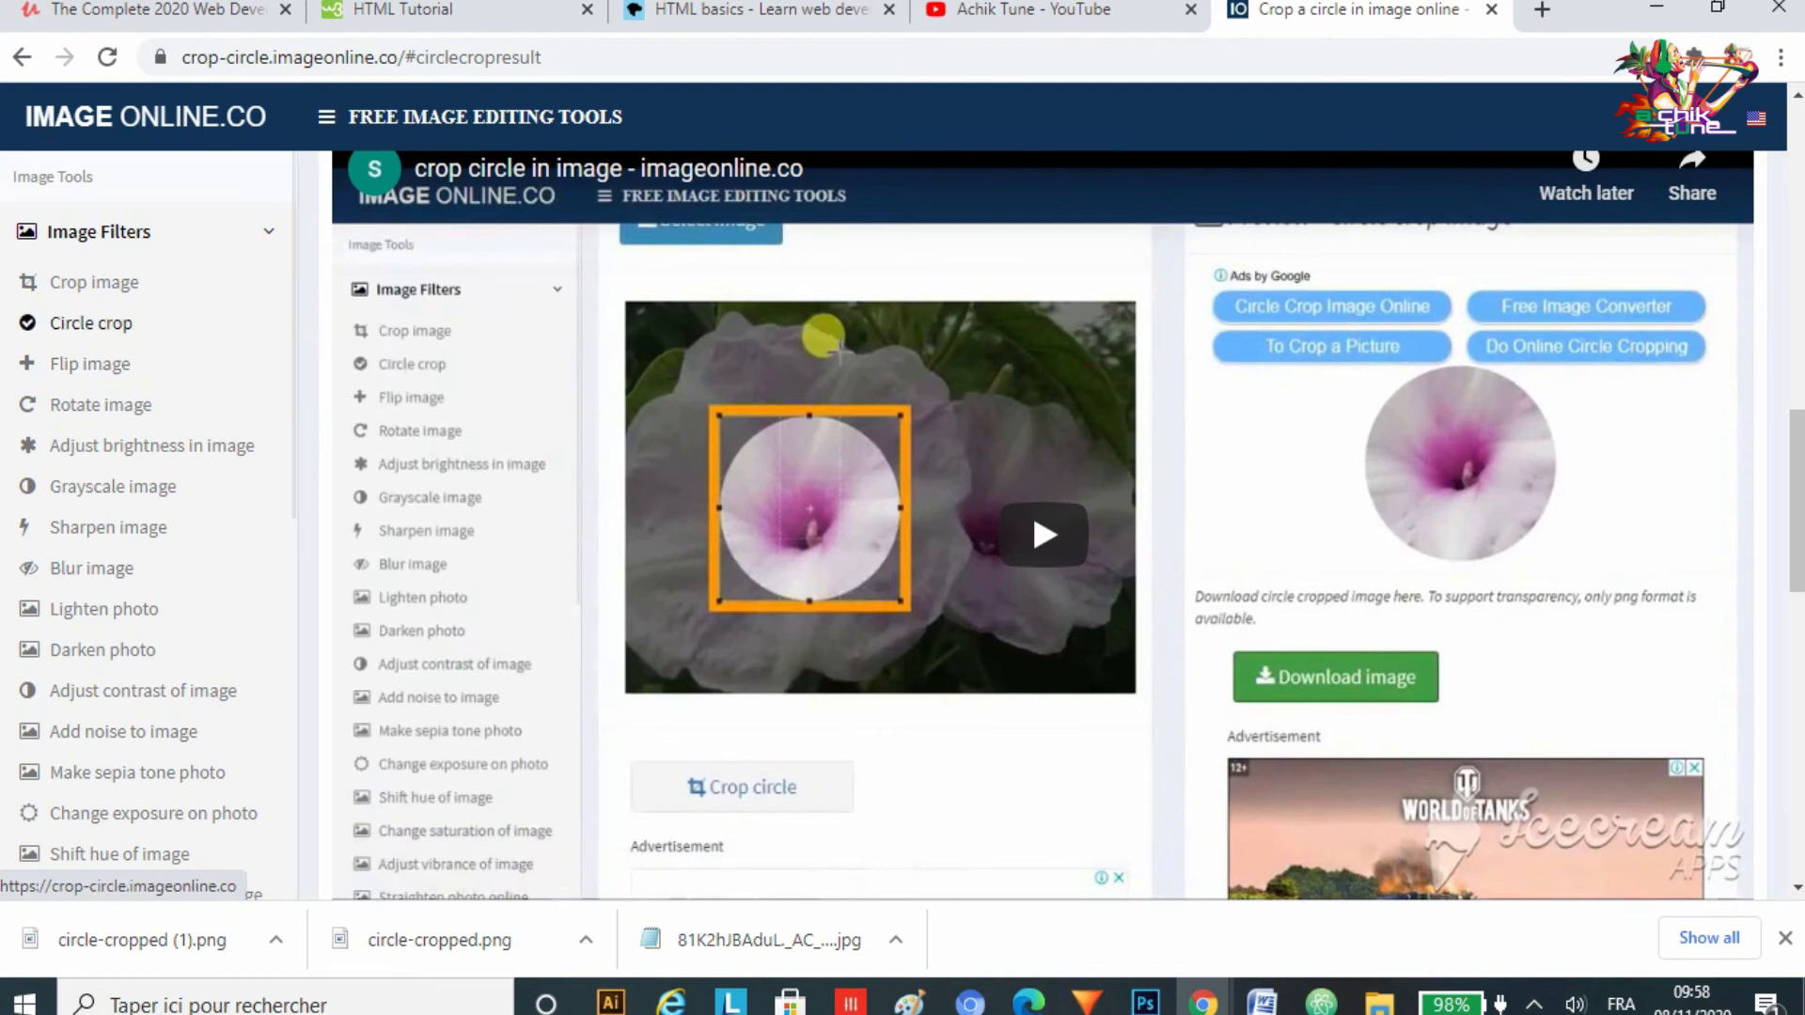
{"action": "scroll", "coordinate": [92, 322], "scroll_direction": "down", "scroll_amount": 4}
{"action": "scroll", "coordinate": [156, 527], "scroll_direction": "down", "scroll_amount": 3}
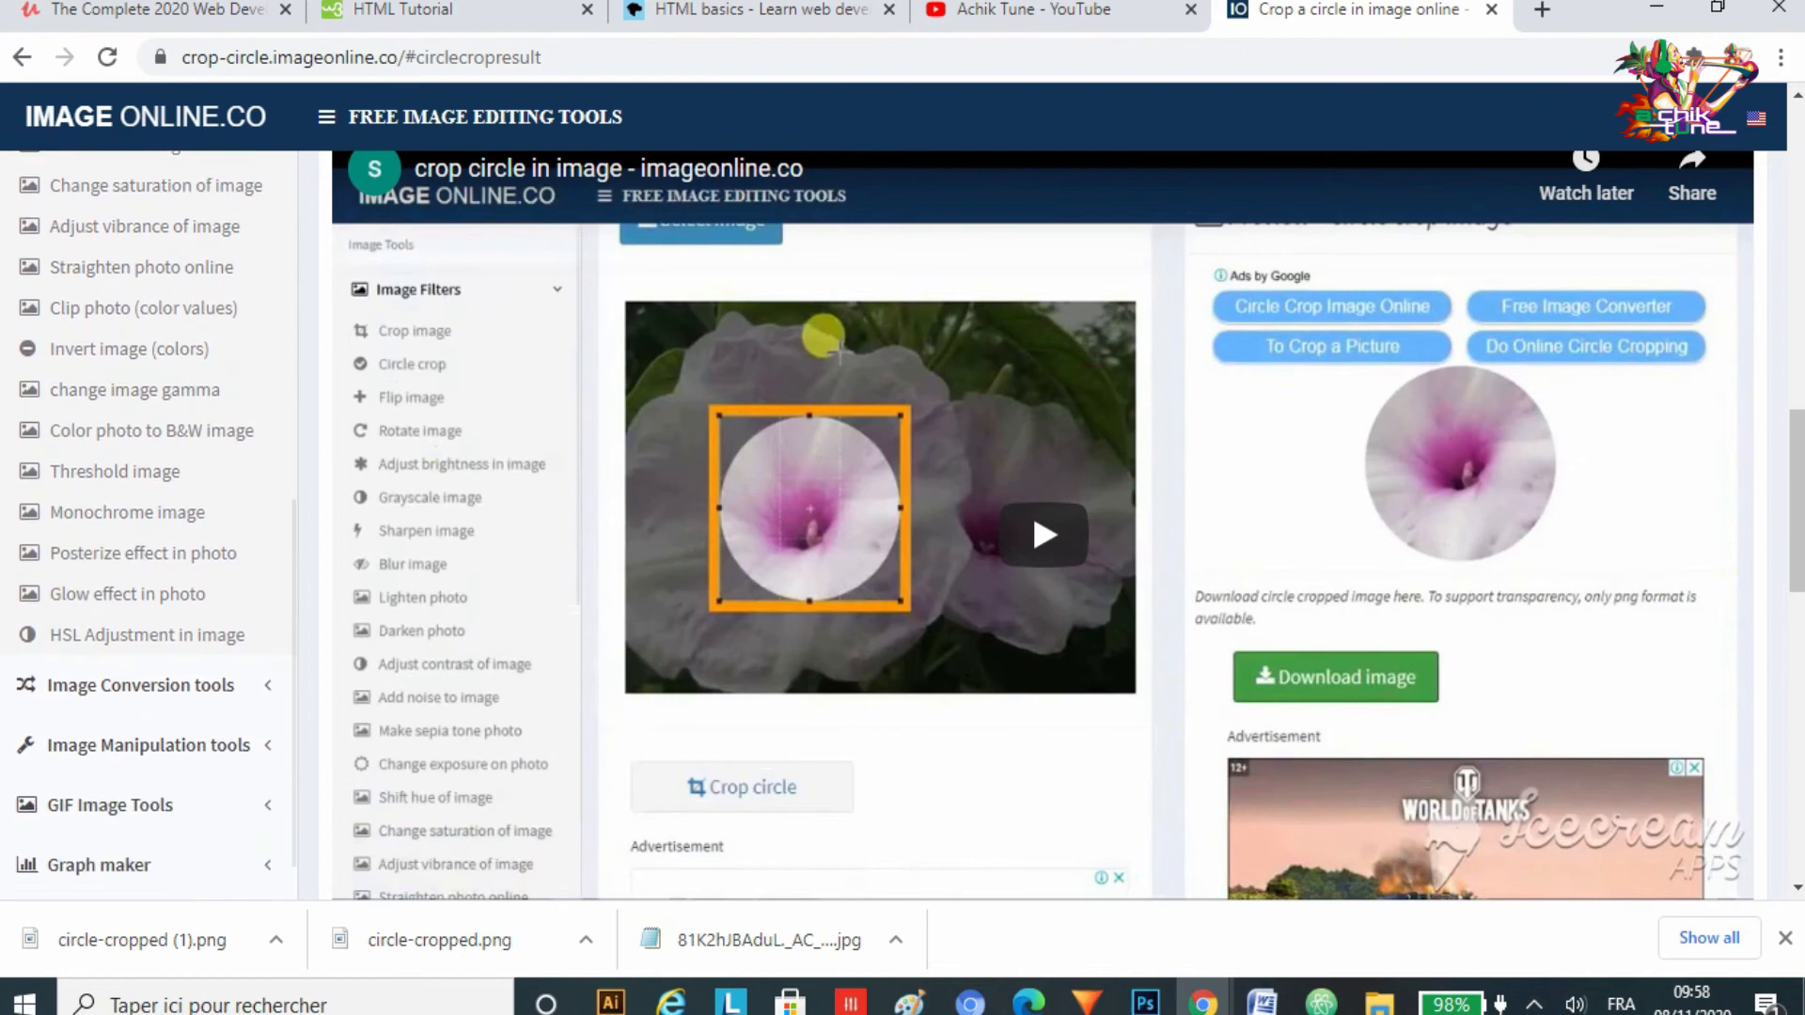
{"action": "scroll", "coordinate": [149, 527], "scroll_direction": "down", "scroll_amount": 1}
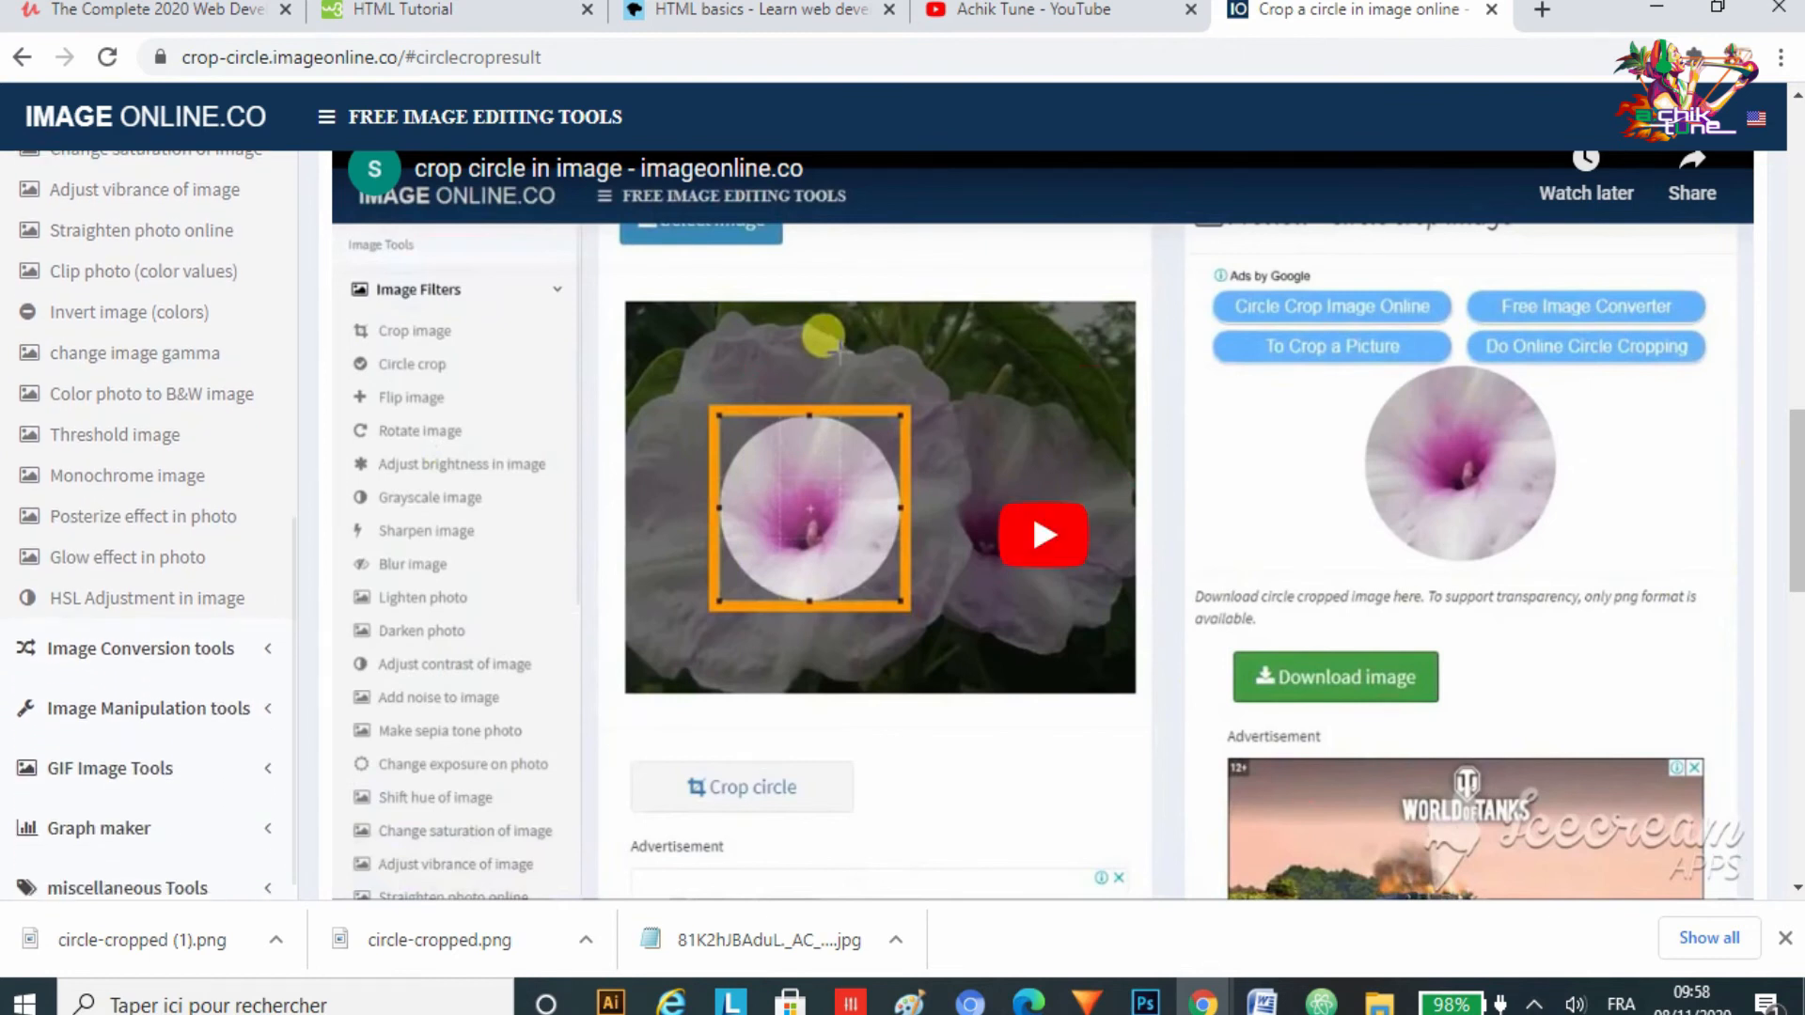
Step: Read through the circle crop page's feature descriptions, scrolling up and down the page
{"action": "scroll", "coordinate": [149, 526], "scroll_direction": "up", "scroll_amount": 6}
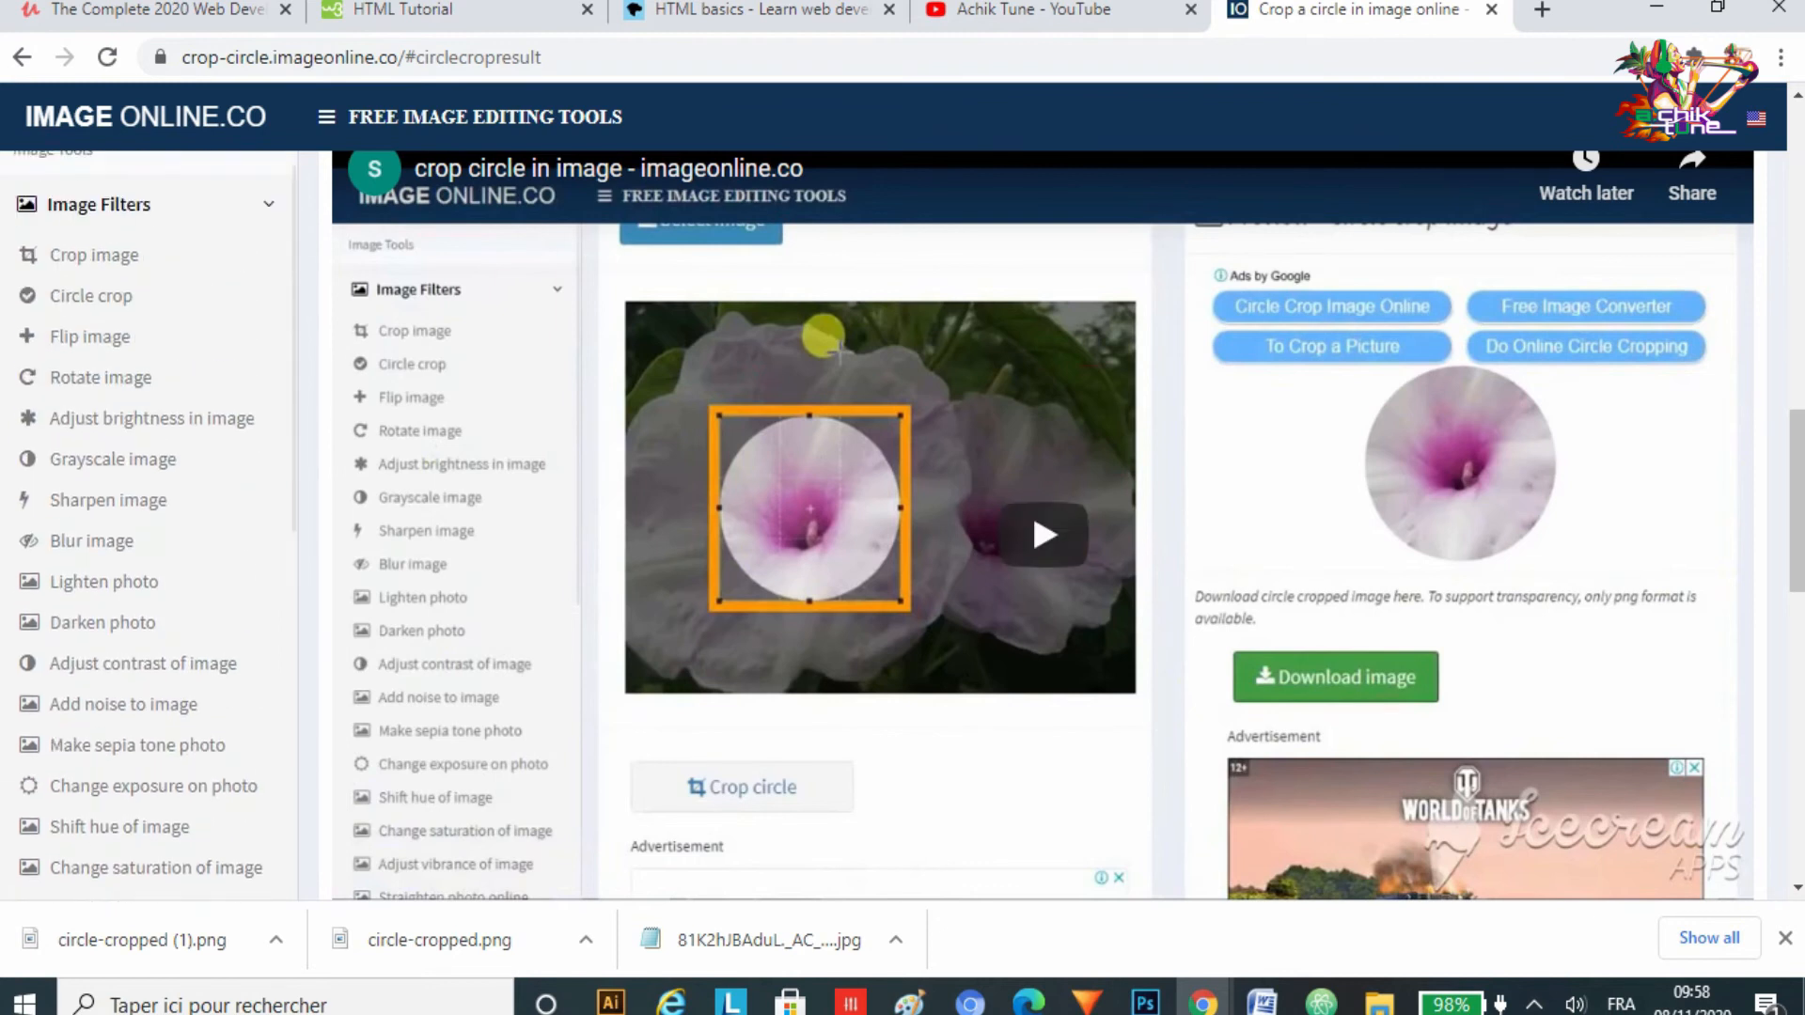
{"action": "scroll", "coordinate": [1044, 527], "scroll_direction": "down", "scroll_amount": 5}
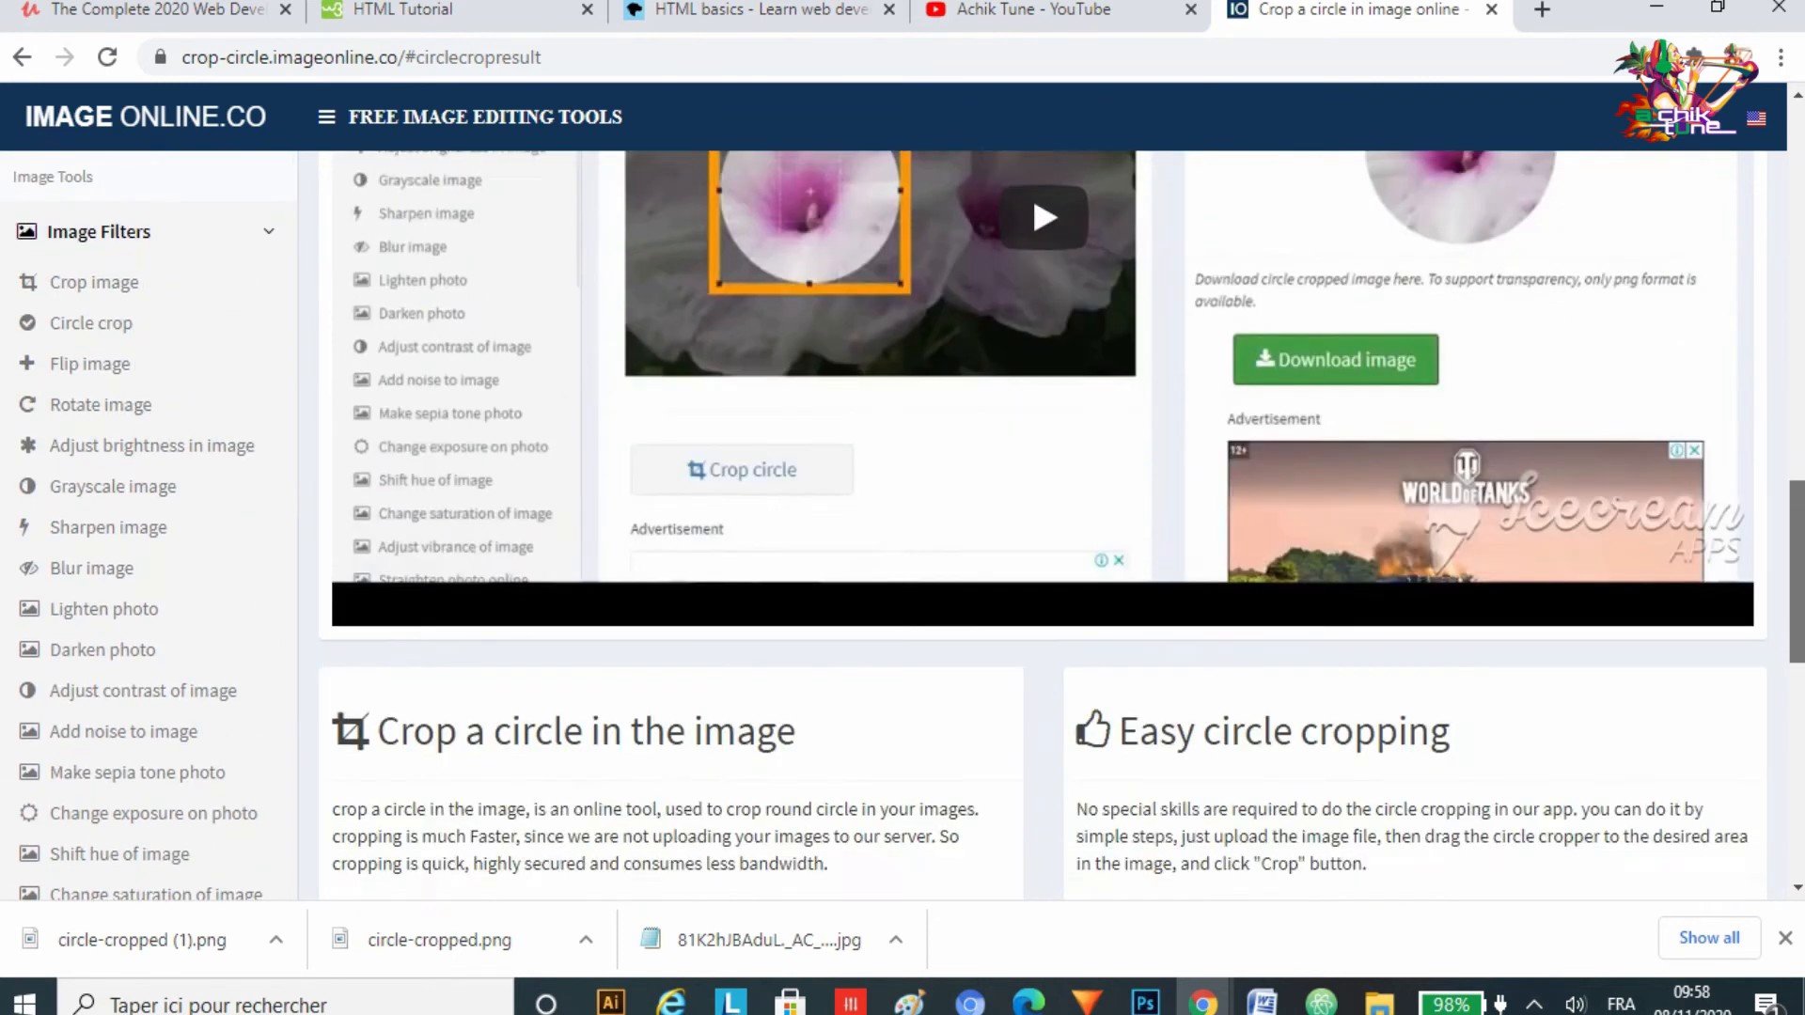
{"action": "scroll", "coordinate": [1044, 527], "scroll_direction": "down", "scroll_amount": 1}
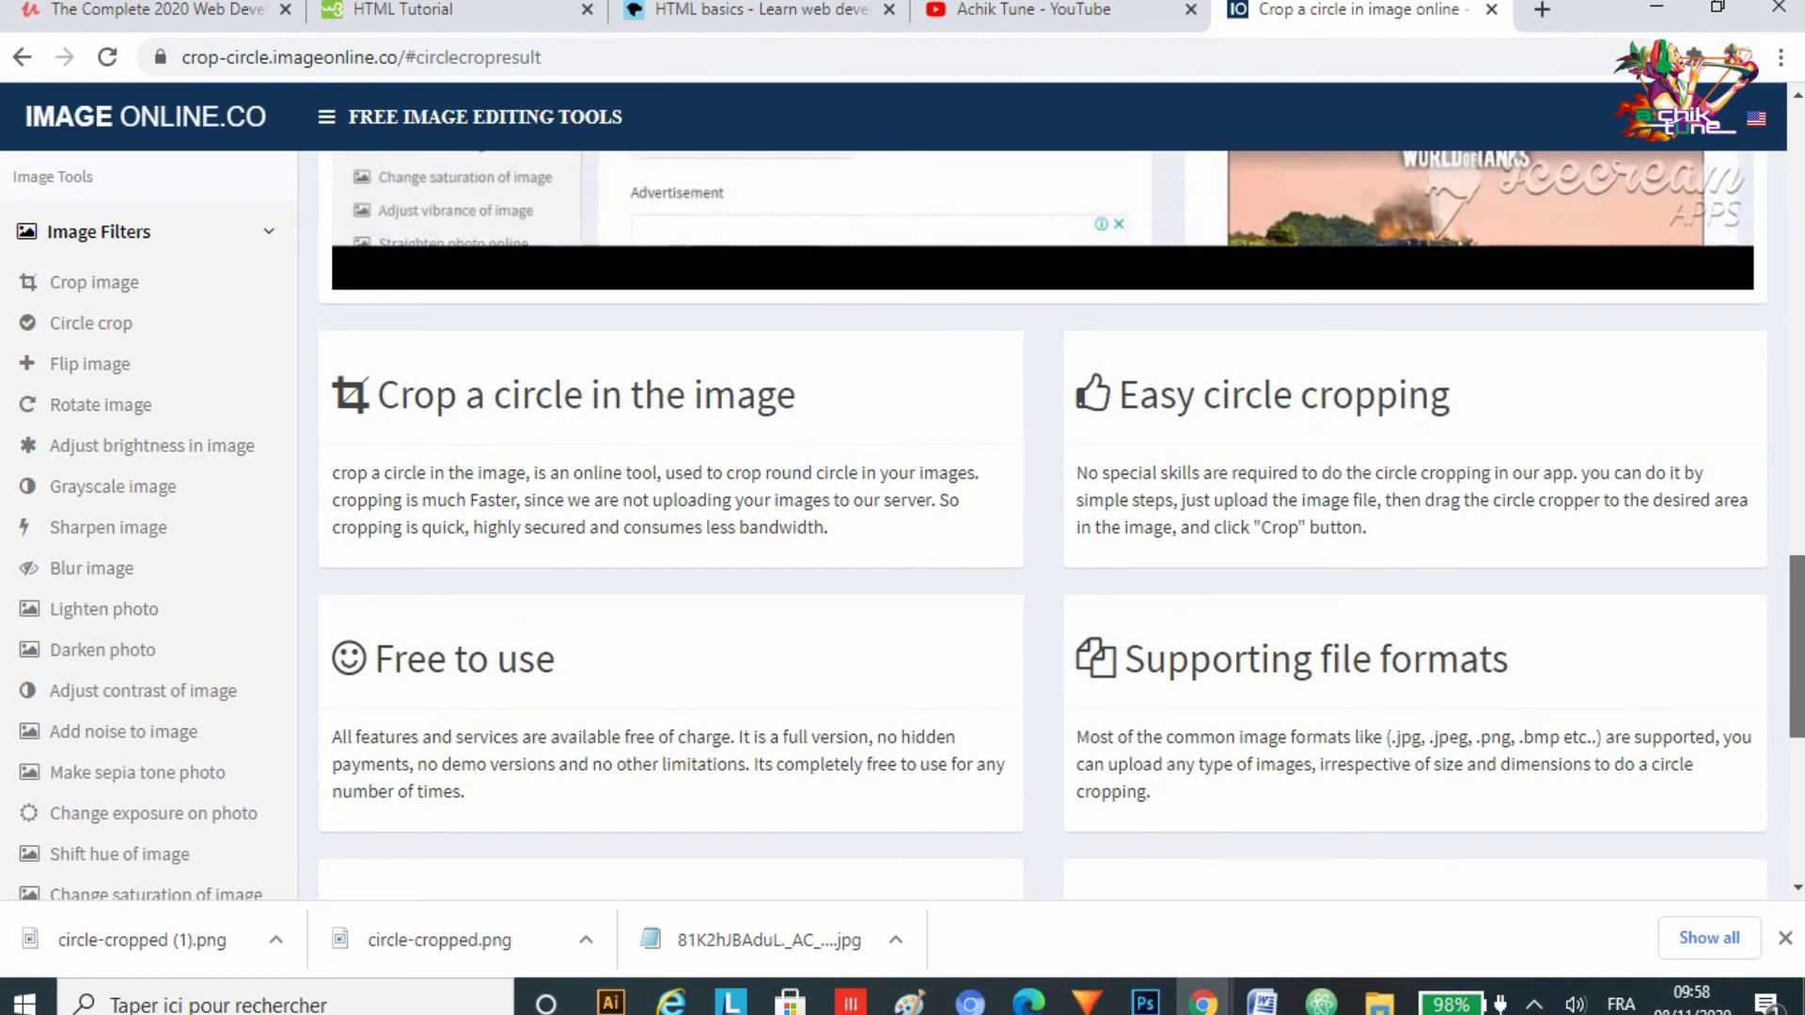
{"action": "scroll", "coordinate": [1044, 526], "scroll_direction": "down", "scroll_amount": 1}
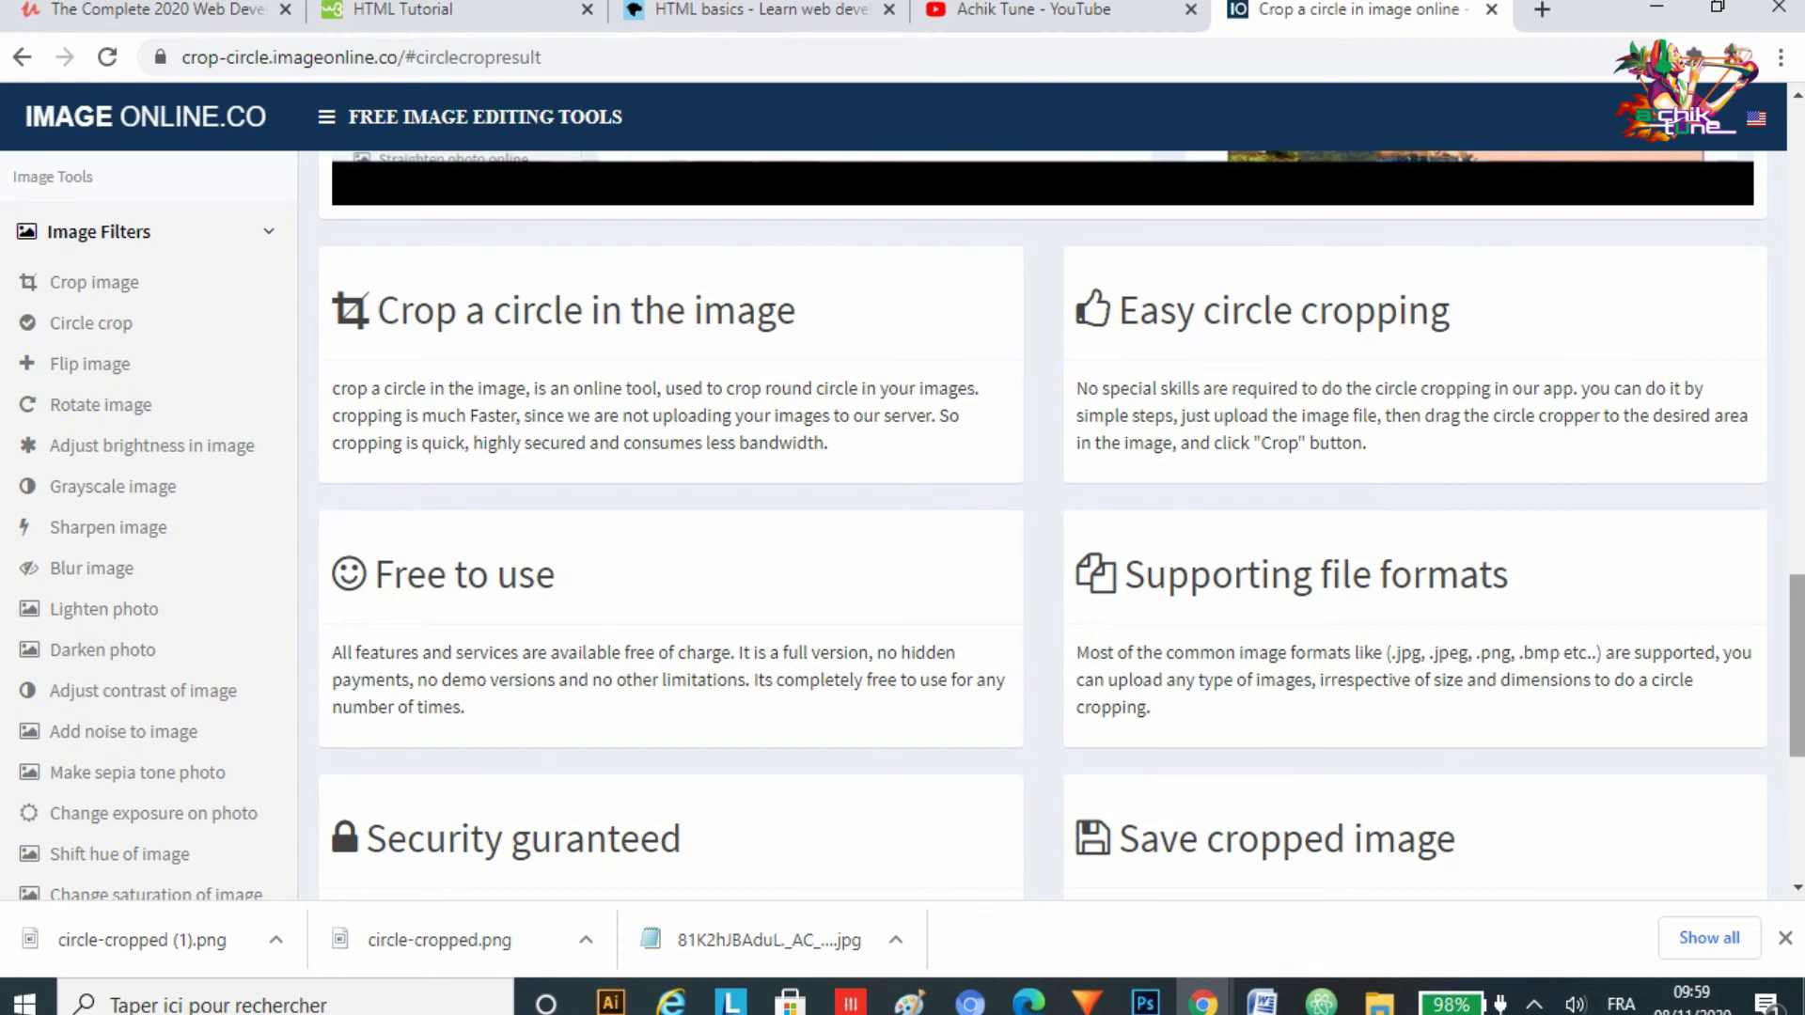
{"action": "scroll", "coordinate": [1061, 523], "scroll_direction": "down", "scroll_amount": 1}
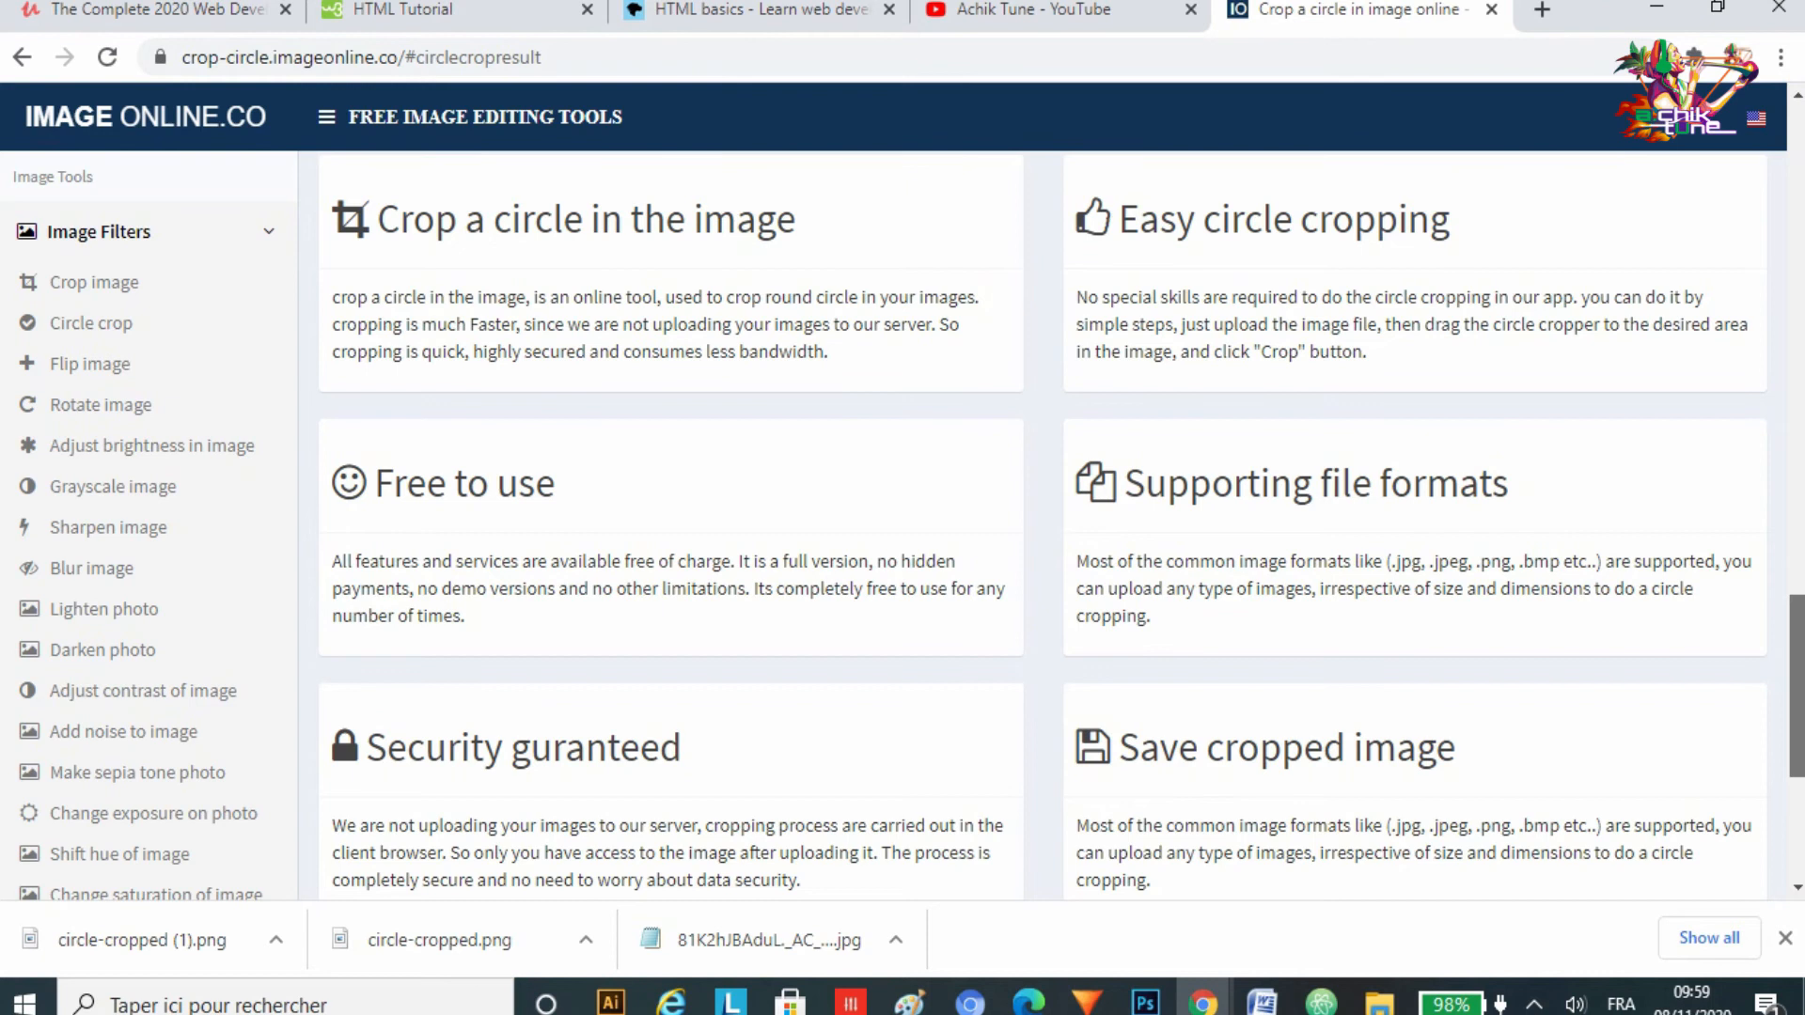
{"action": "scroll", "coordinate": [1062, 523], "scroll_direction": "down", "scroll_amount": 1}
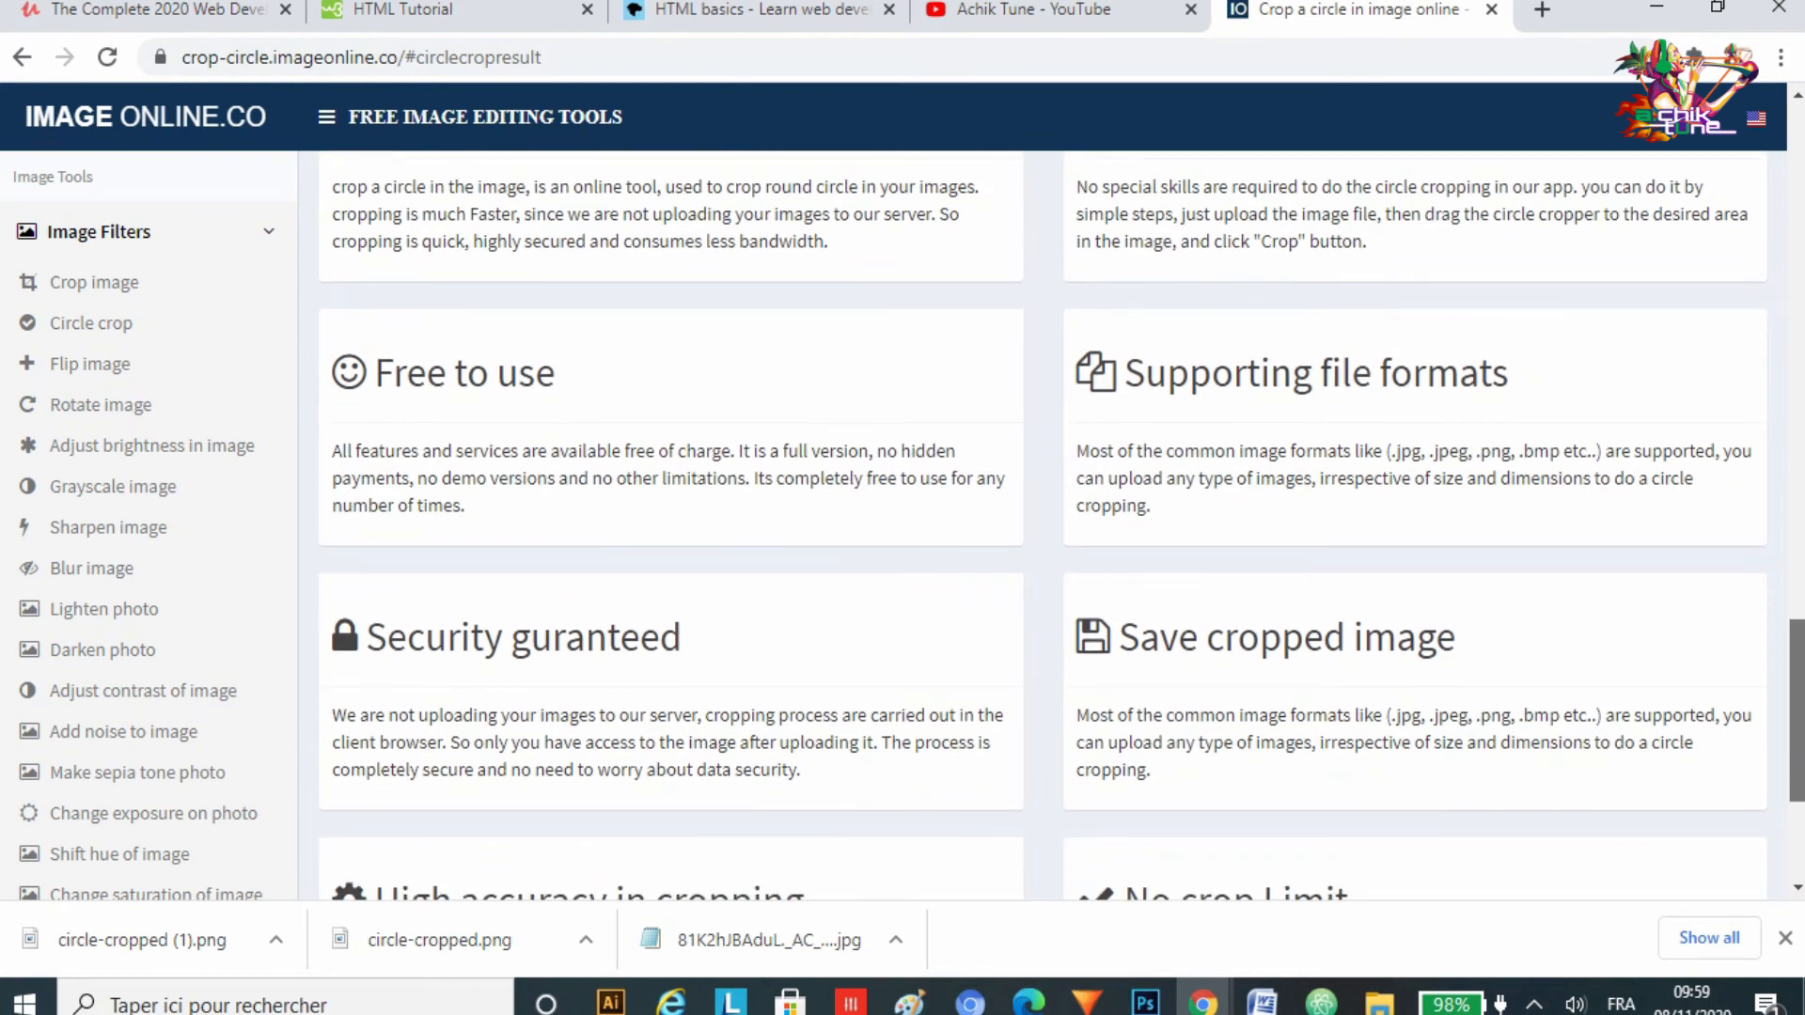
{"action": "scroll", "coordinate": [1062, 523], "scroll_direction": "down", "scroll_amount": 1}
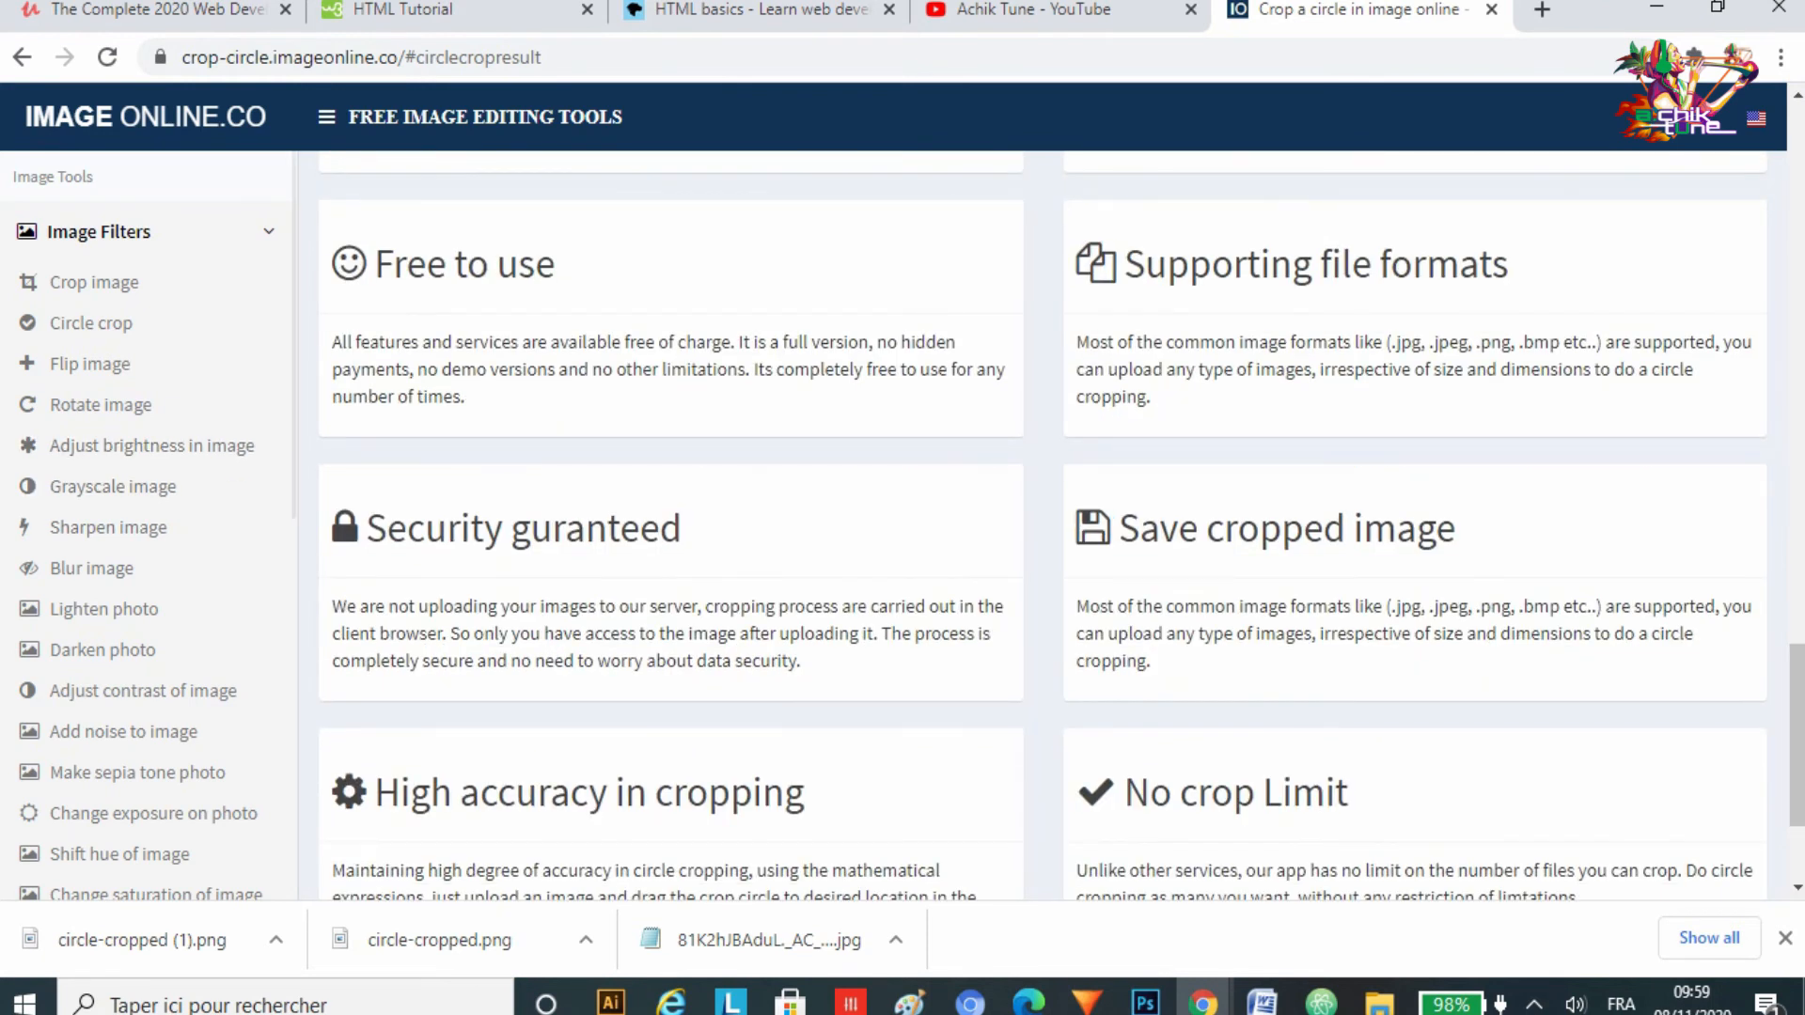
{"action": "scroll", "coordinate": [1061, 523], "scroll_direction": "down", "scroll_amount": 2}
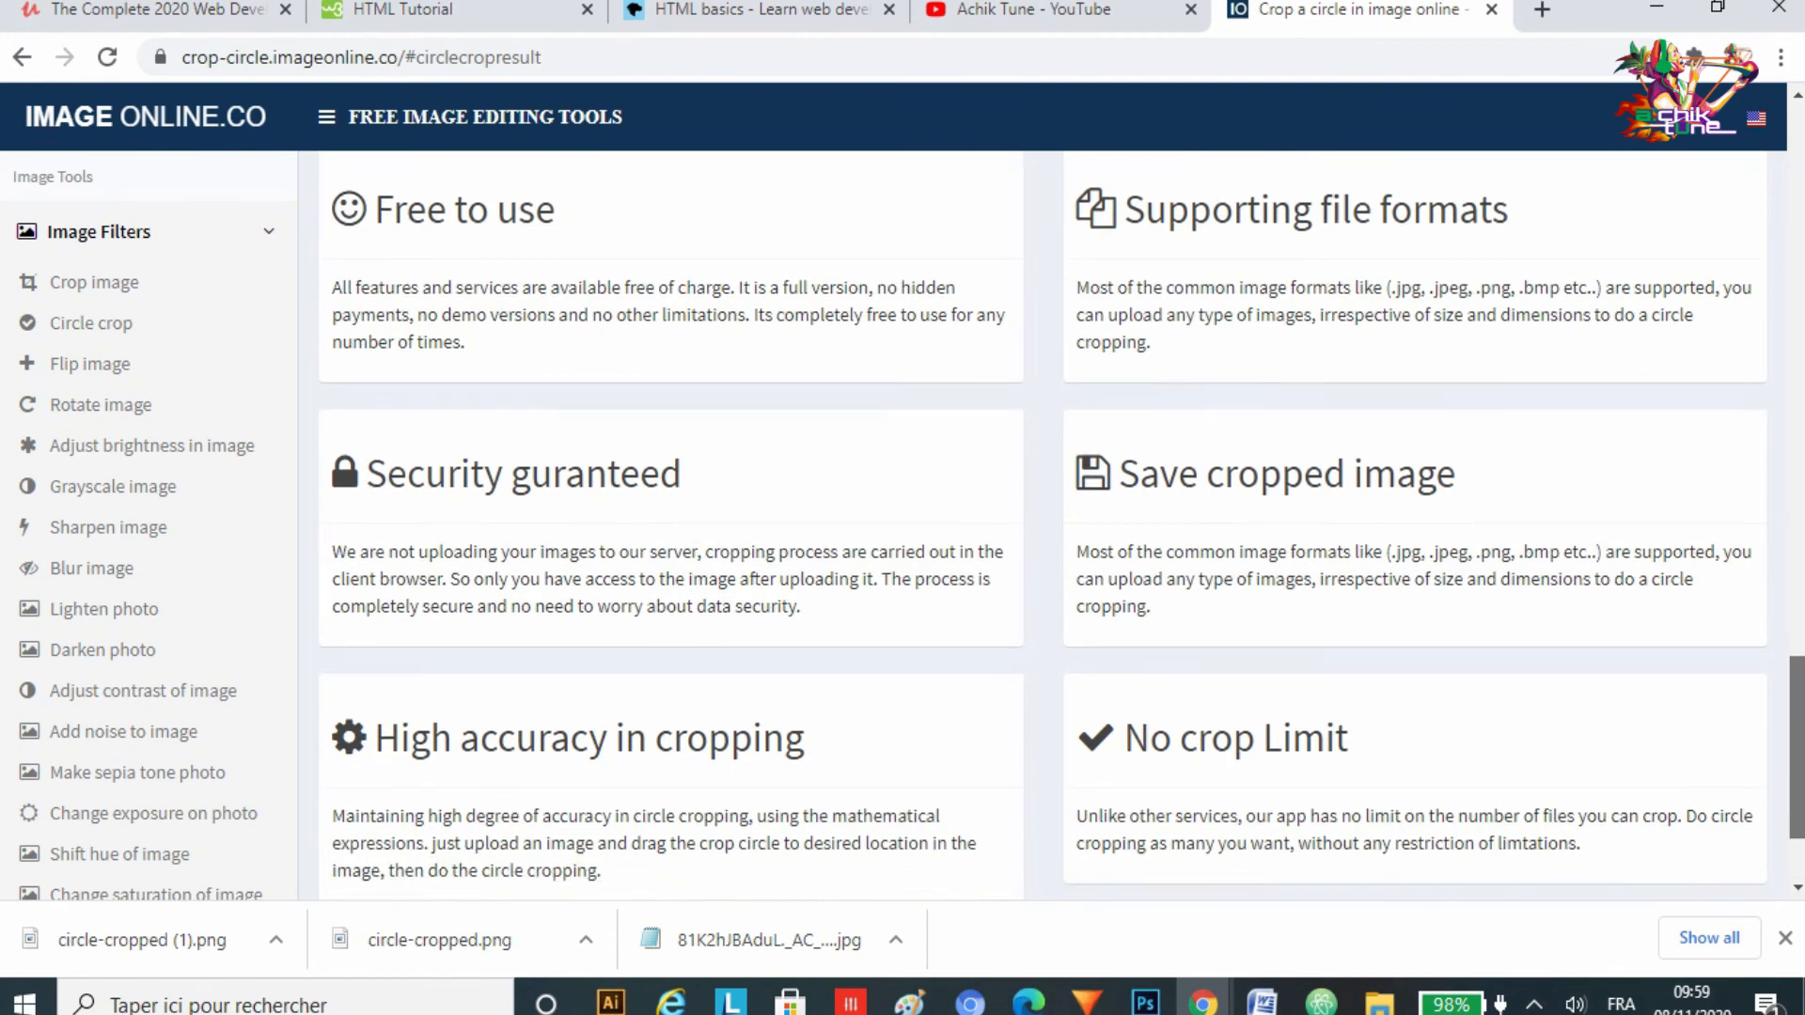
{"action": "scroll", "coordinate": [1061, 523], "scroll_direction": "down", "scroll_amount": 1}
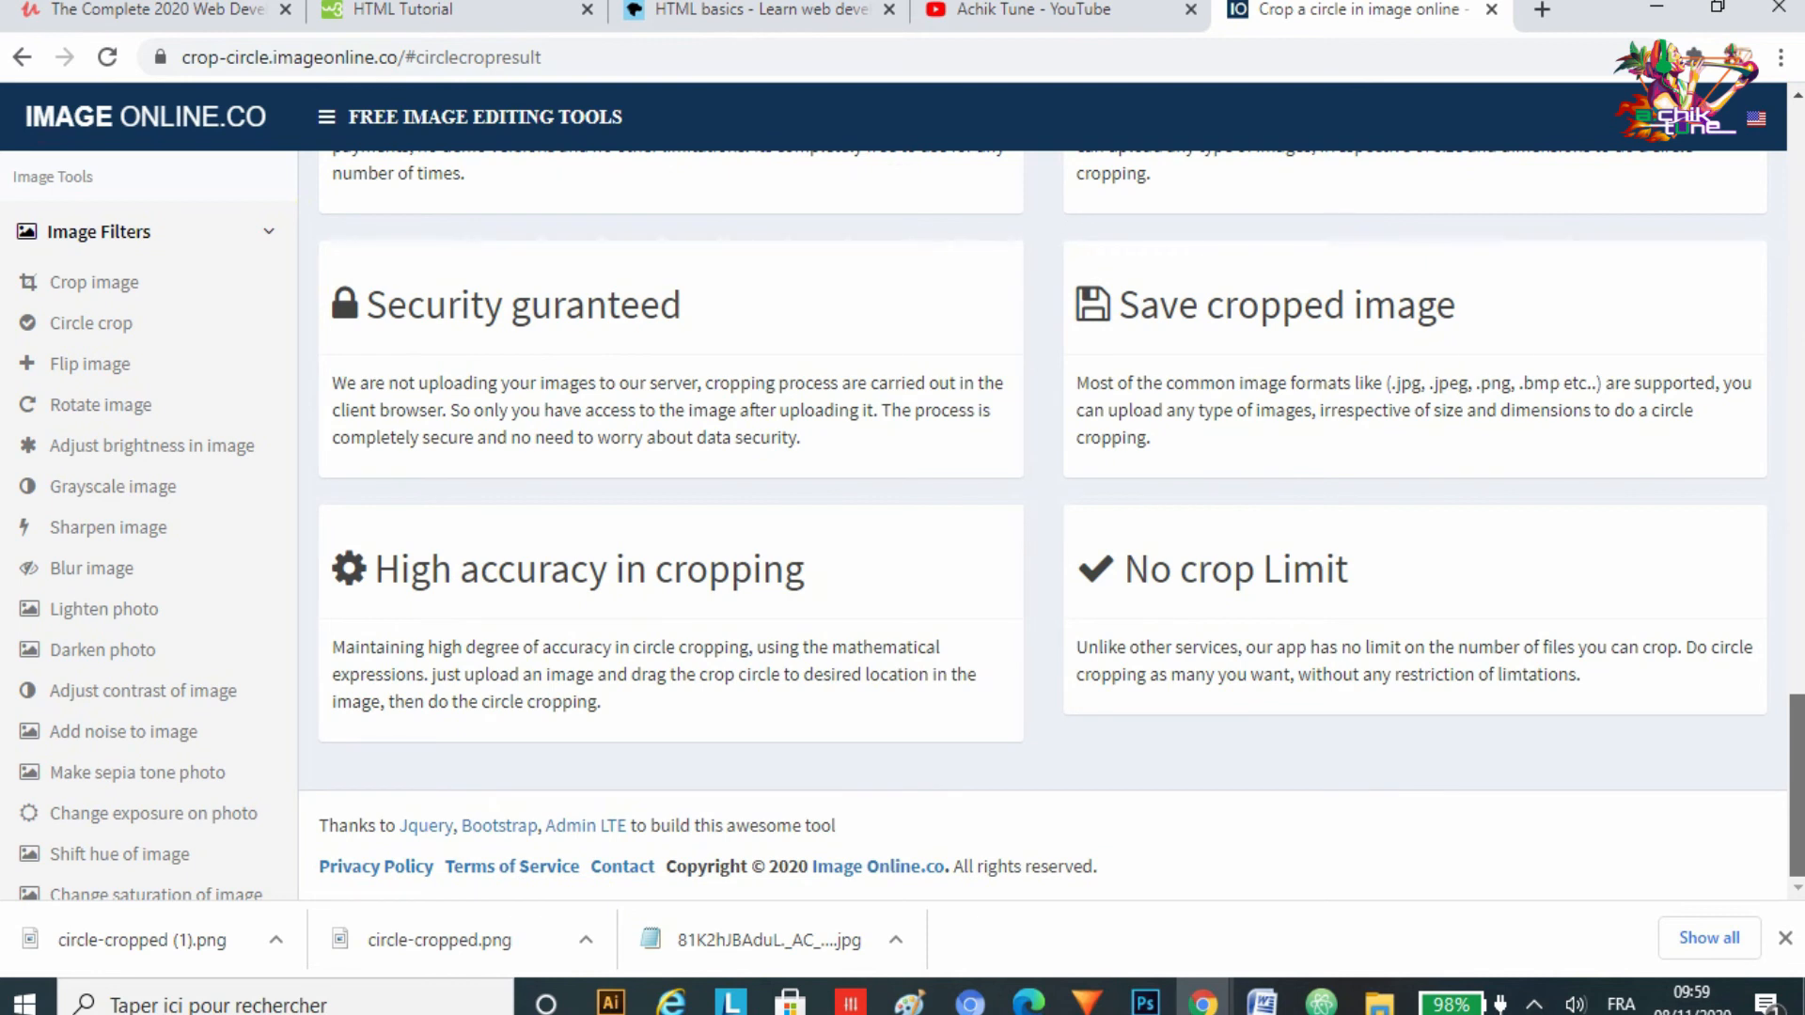
{"action": "scroll", "coordinate": [1052, 525], "scroll_direction": "up", "scroll_amount": 1}
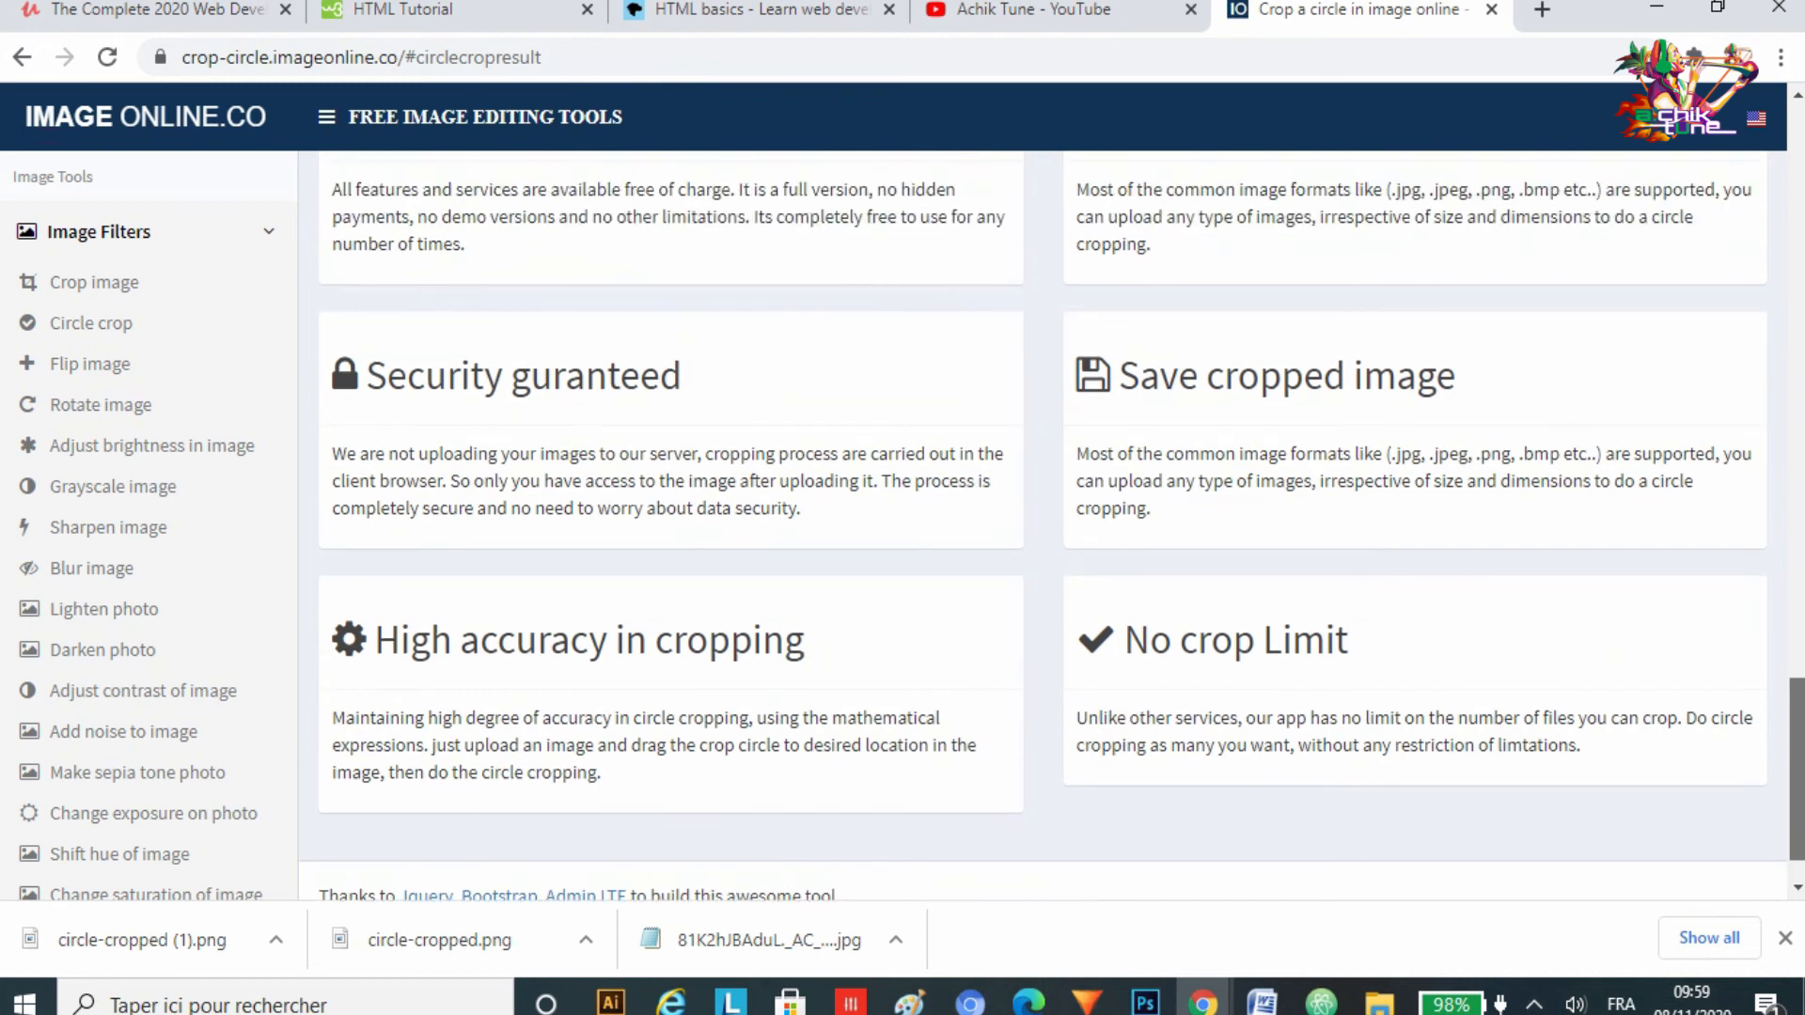
{"action": "scroll", "coordinate": [1053, 526], "scroll_direction": "up", "scroll_amount": 3}
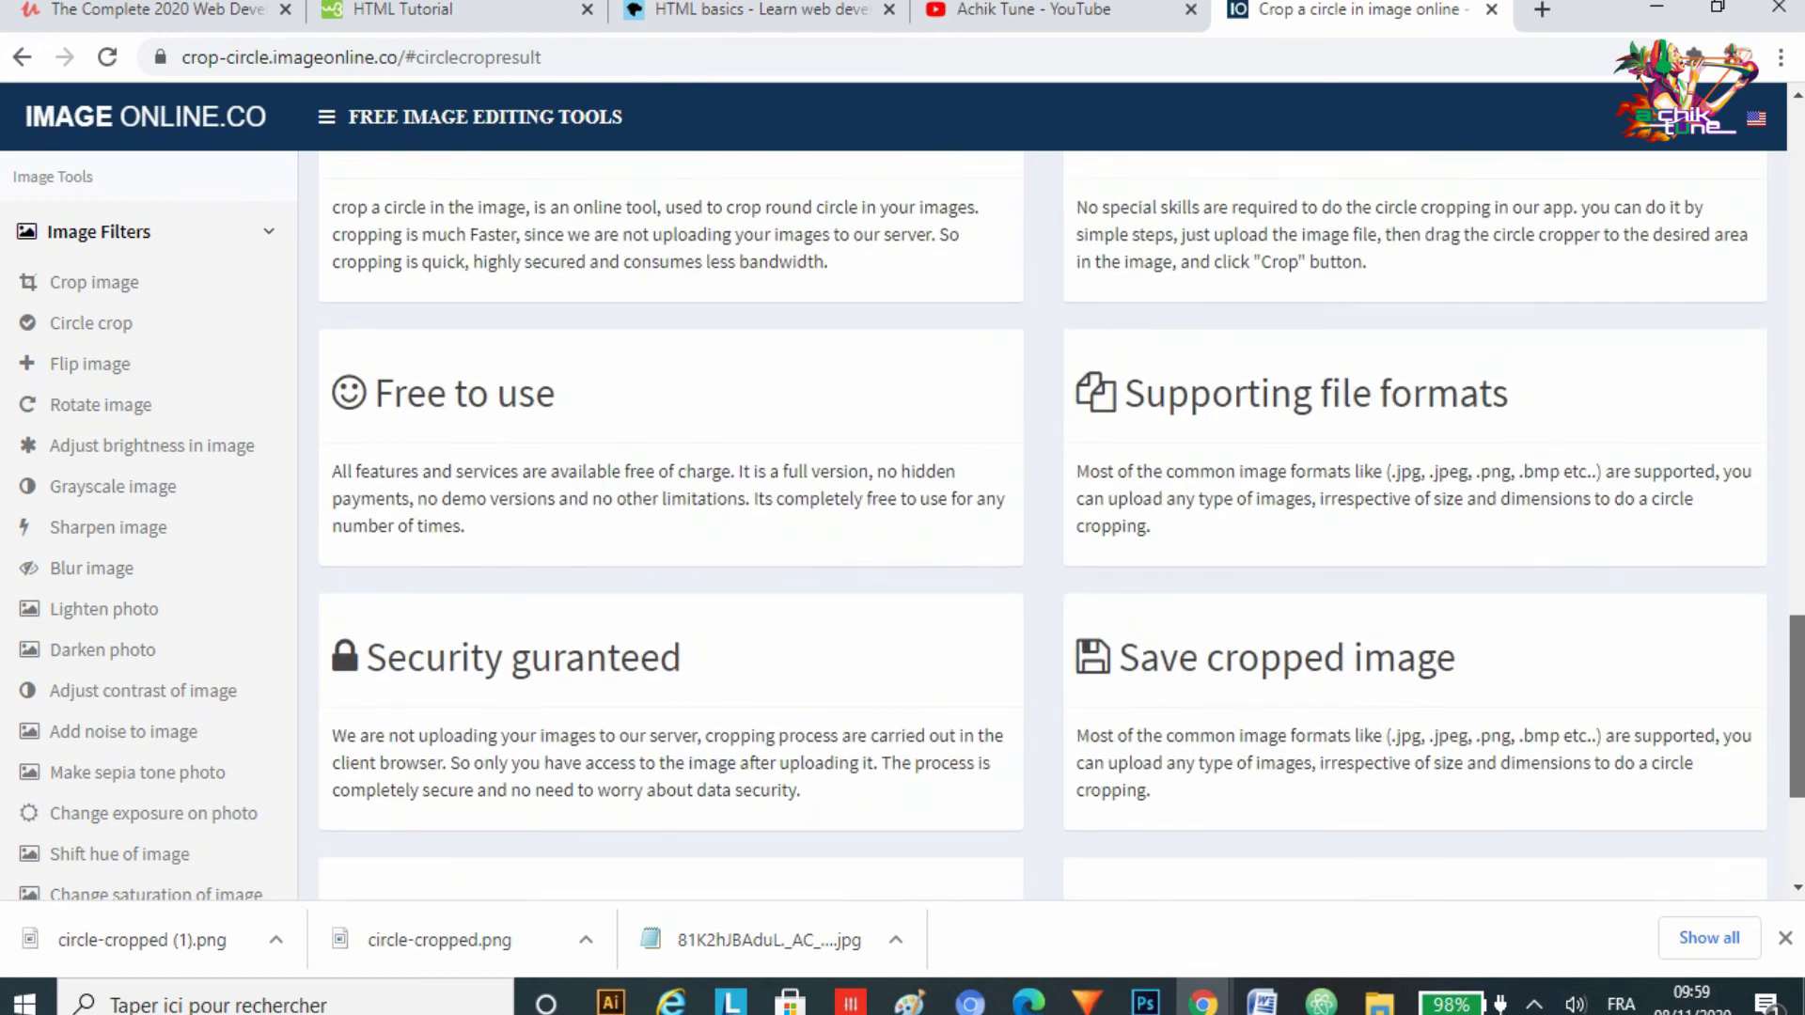
{"action": "scroll", "coordinate": [1052, 526], "scroll_direction": "down", "scroll_amount": 3}
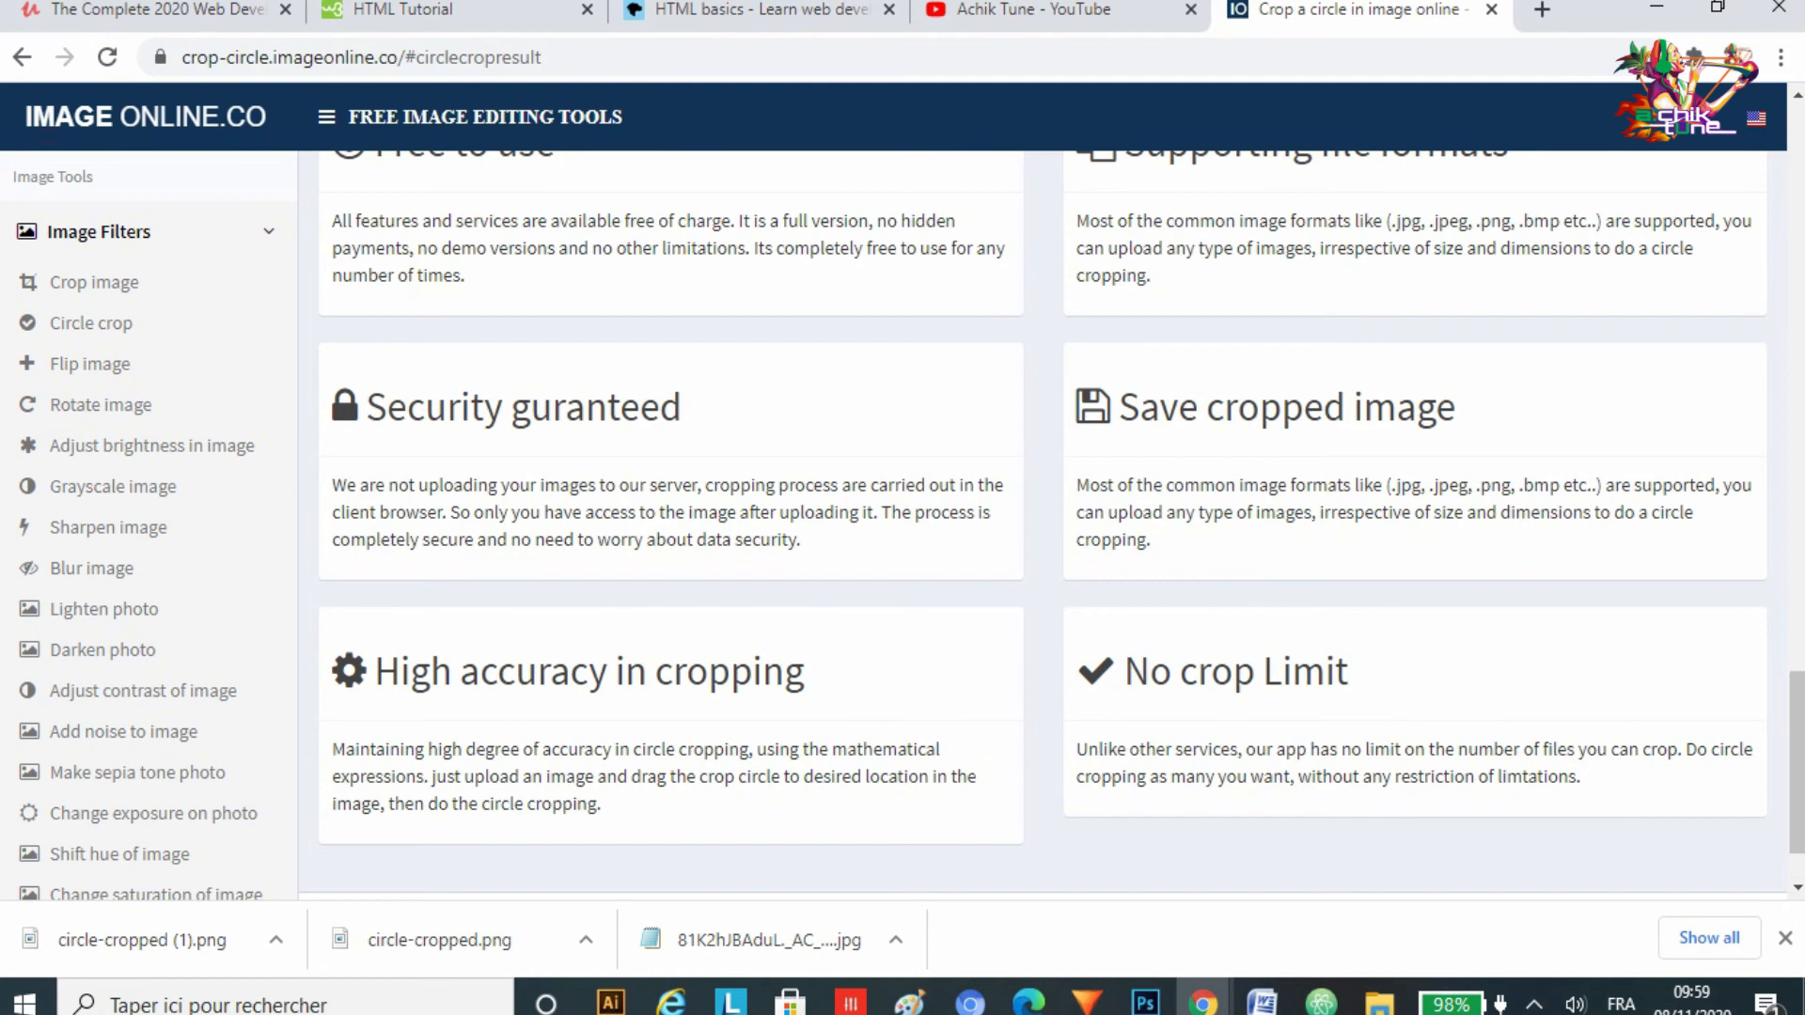
{"action": "scroll", "coordinate": [1052, 526], "scroll_direction": "up", "scroll_amount": 3}
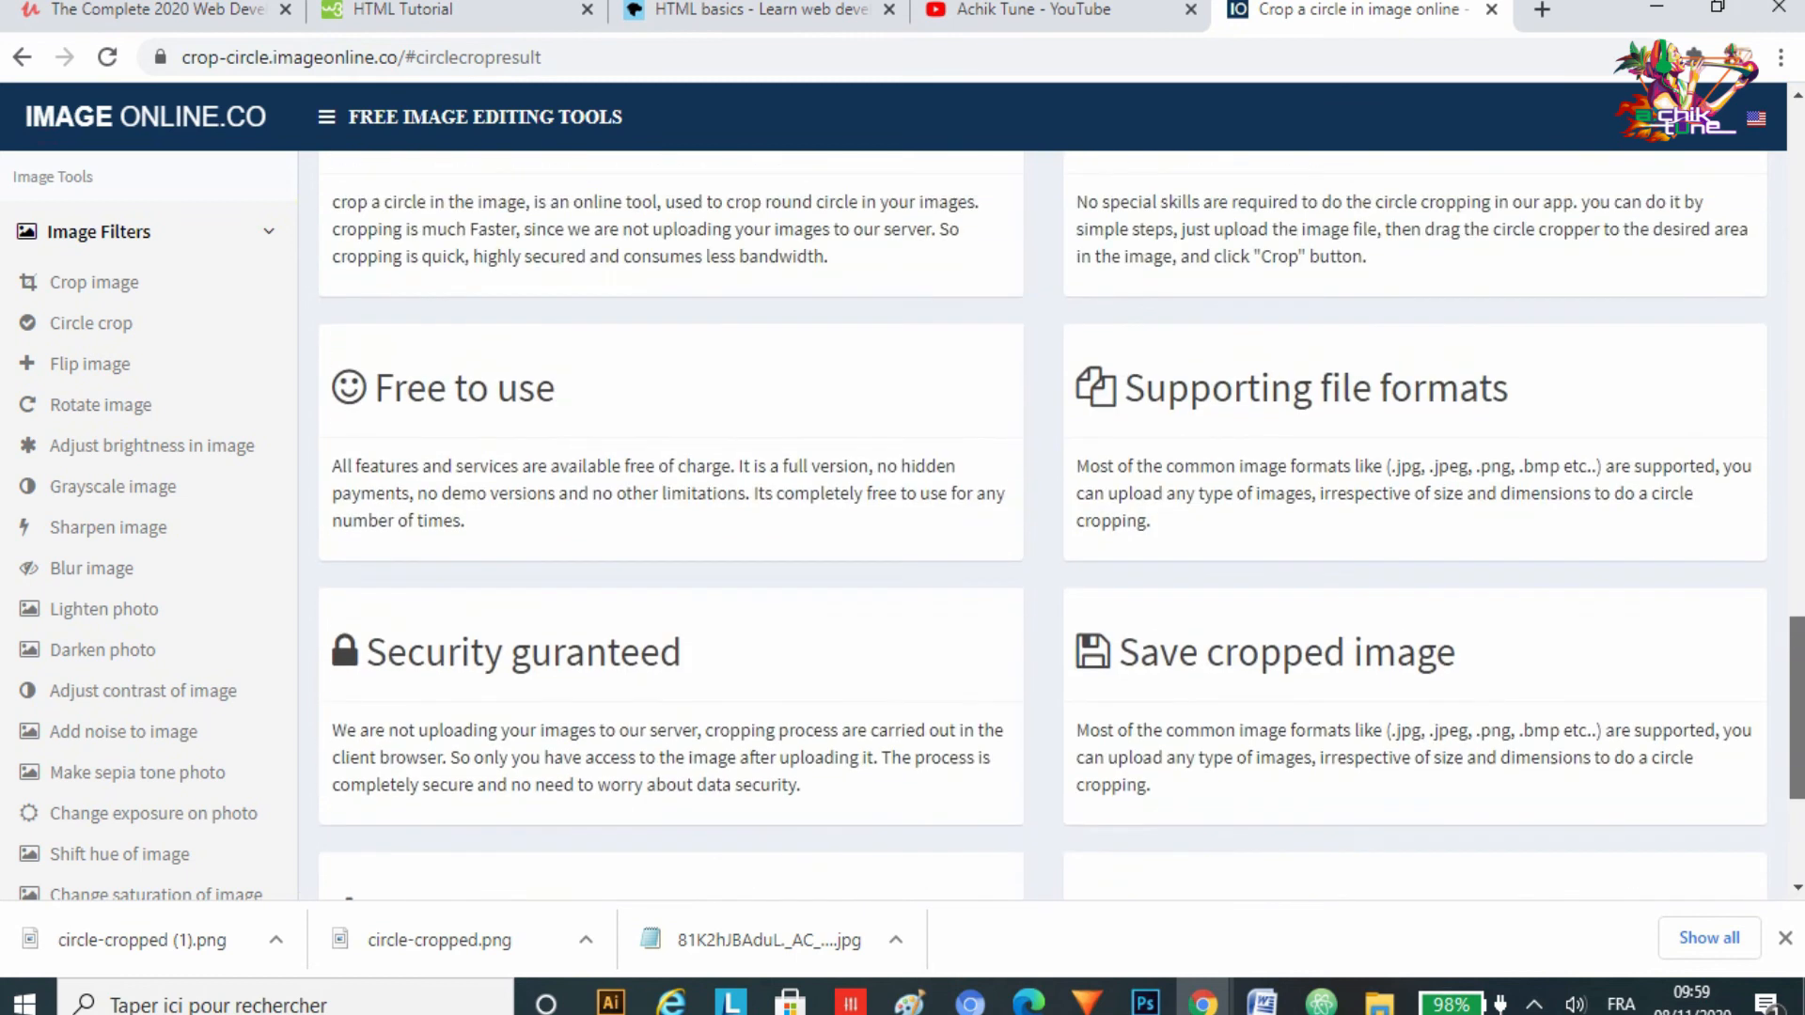
{"action": "scroll", "coordinate": [1052, 525], "scroll_direction": "up", "scroll_amount": 4}
{"action": "scroll", "coordinate": [1052, 525], "scroll_direction": "down", "scroll_amount": 2}
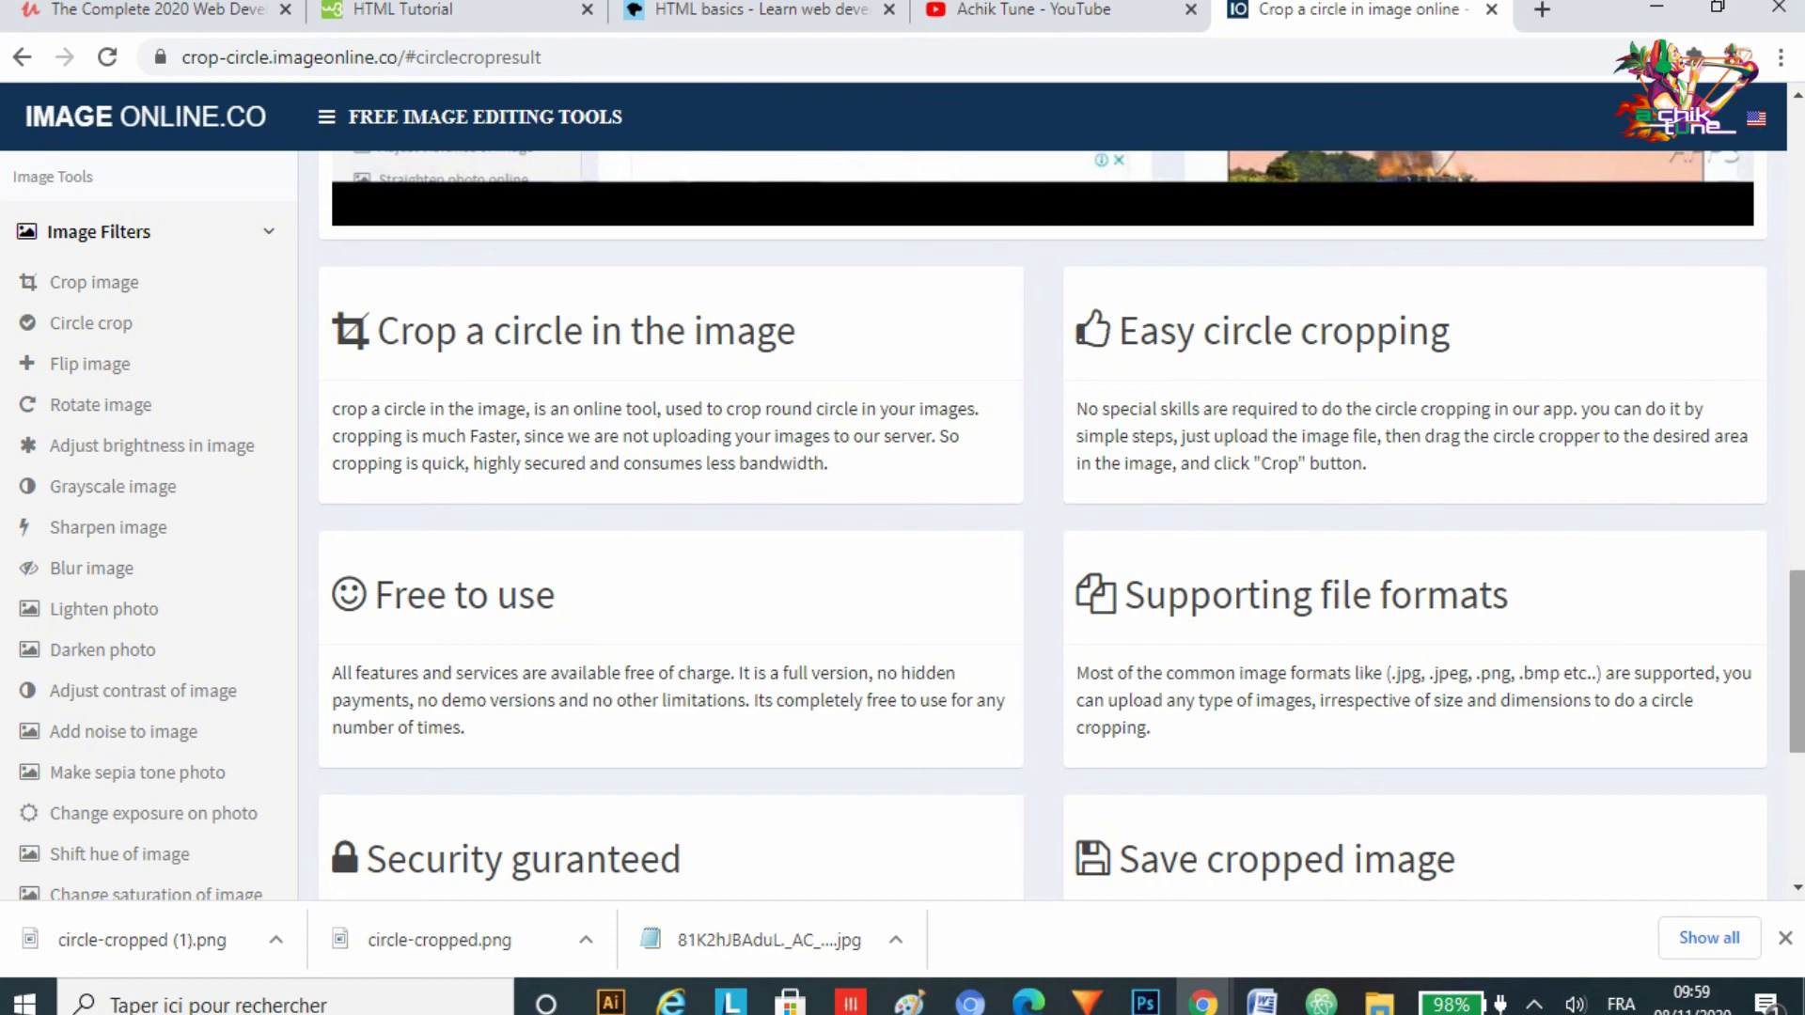
{"action": "left_click_drag", "start_coordinate": [1796, 661], "coordinate": [1796, 697]}
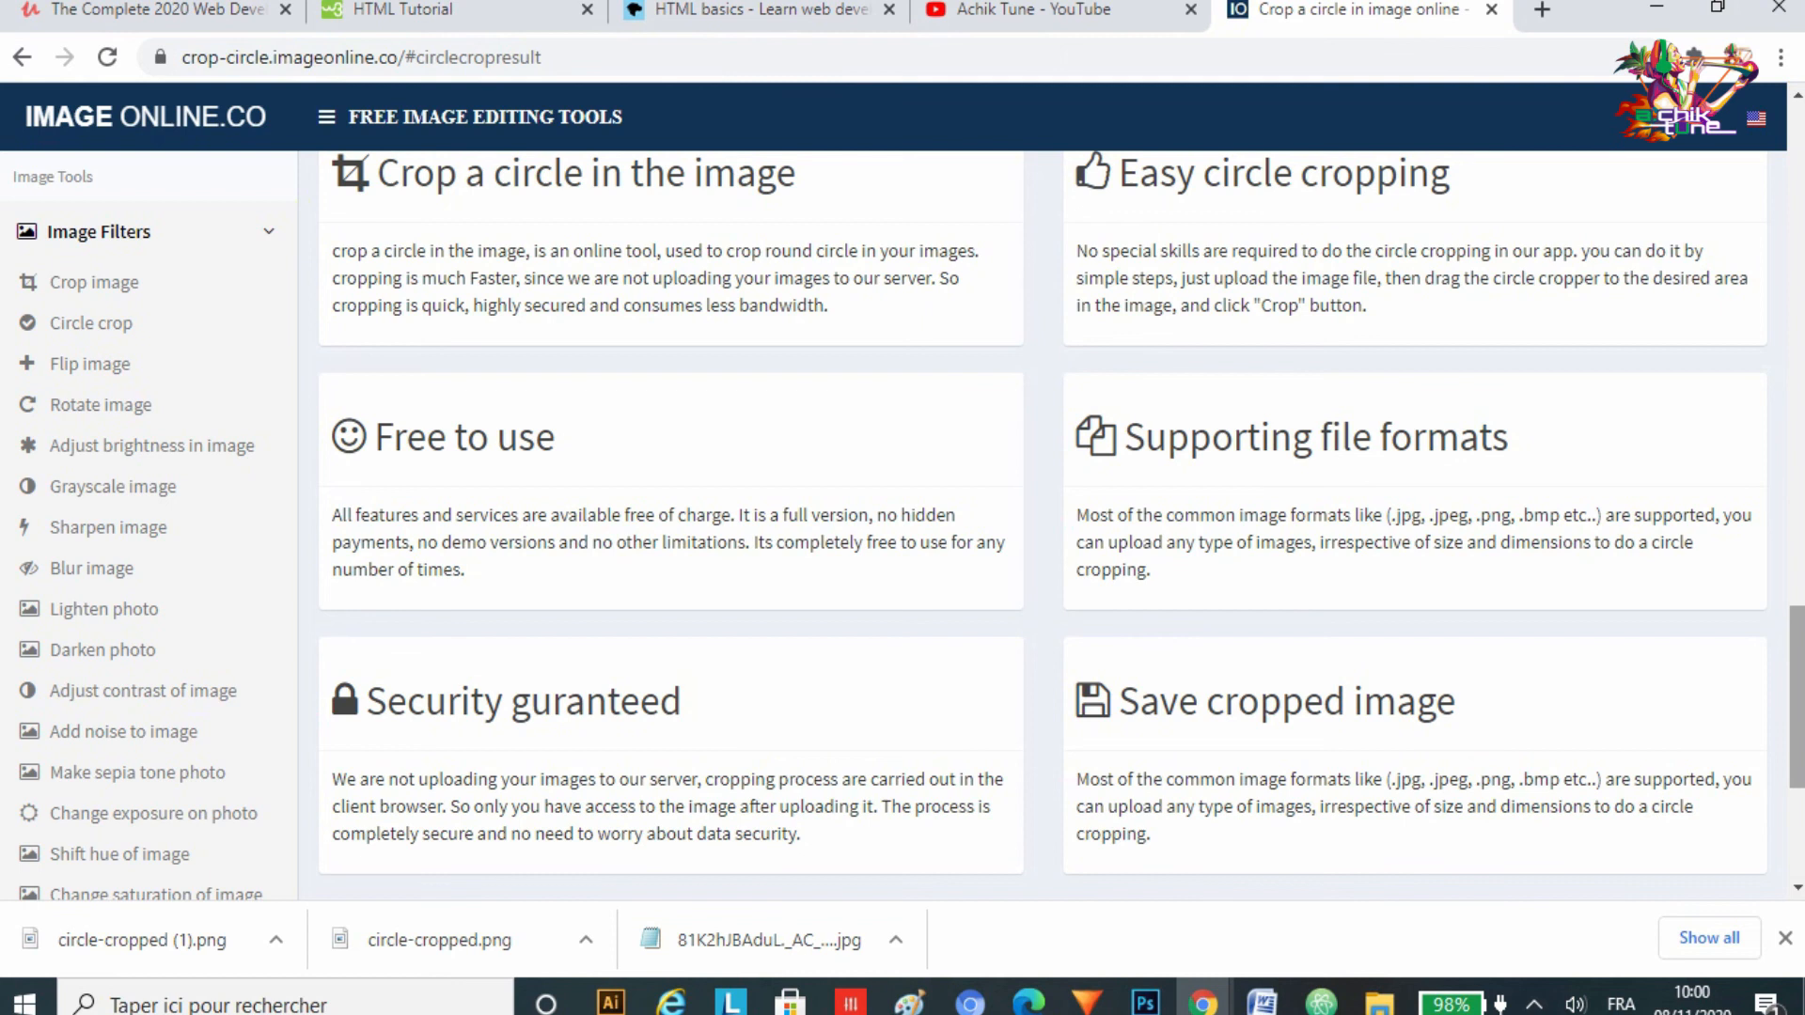
{"action": "scroll", "coordinate": [1044, 524], "scroll_direction": "down", "scroll_amount": 1}
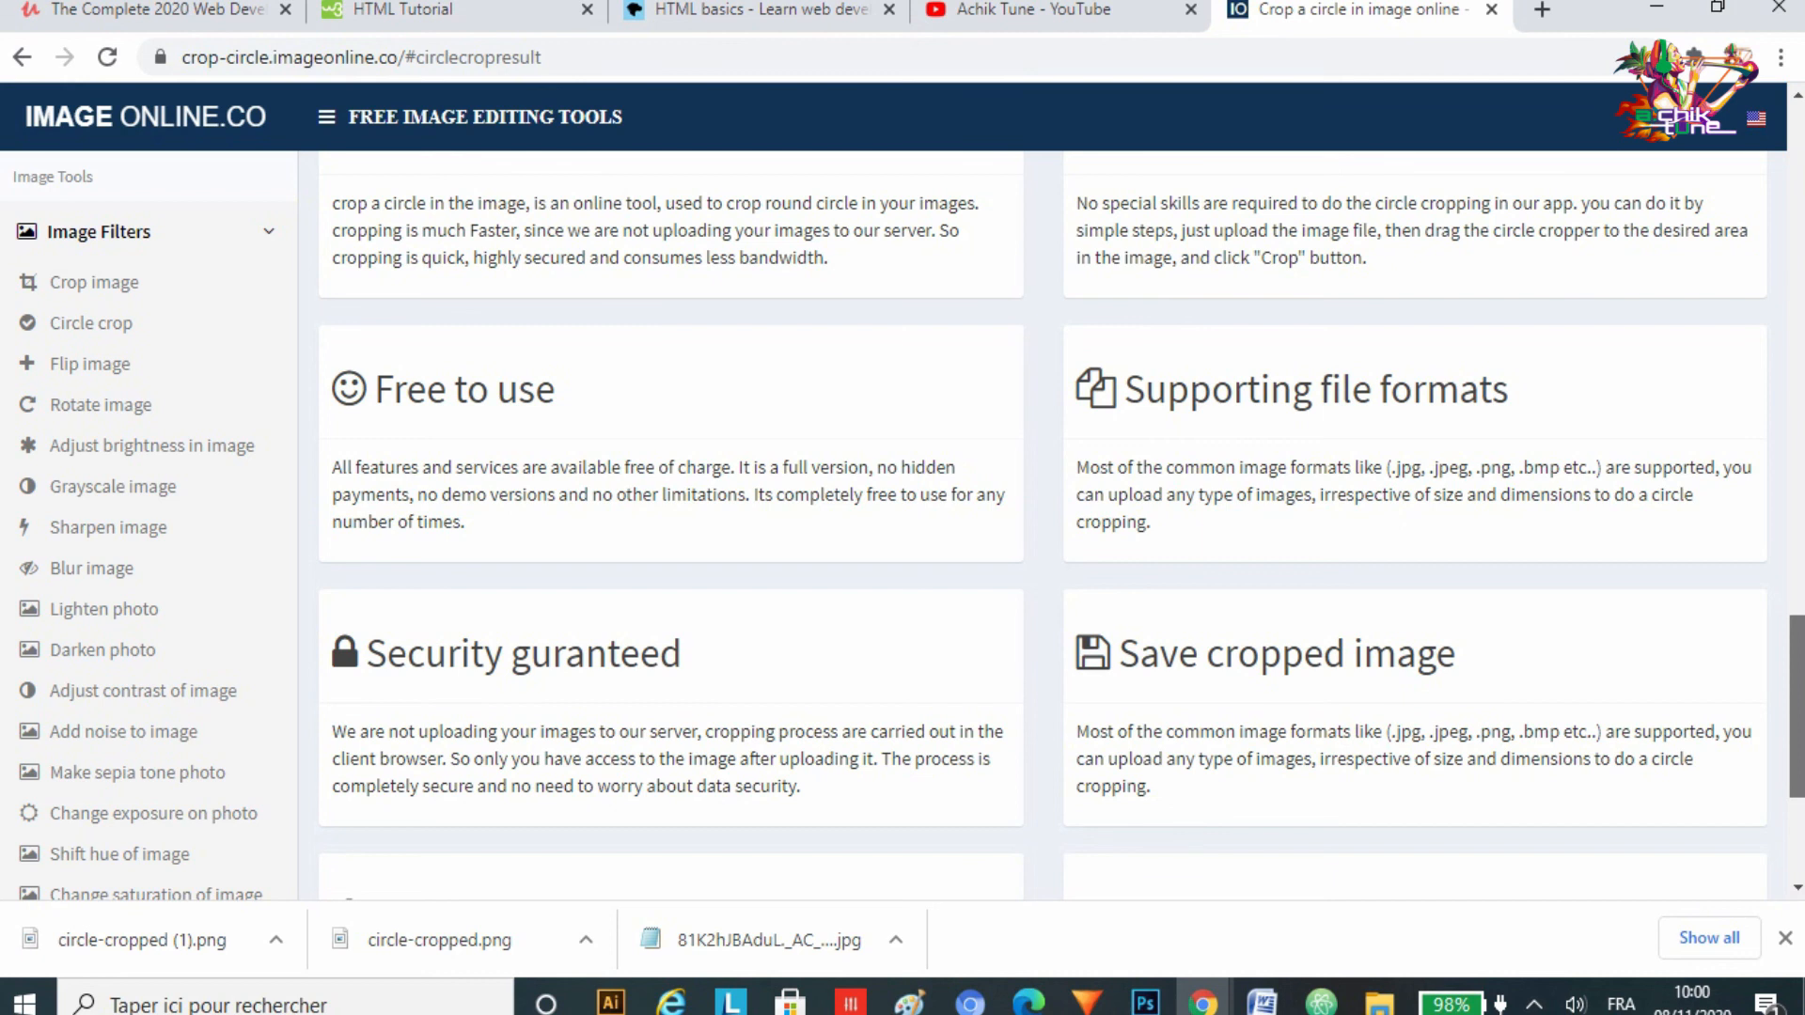
{"action": "scroll", "coordinate": [1043, 525], "scroll_direction": "down", "scroll_amount": 2}
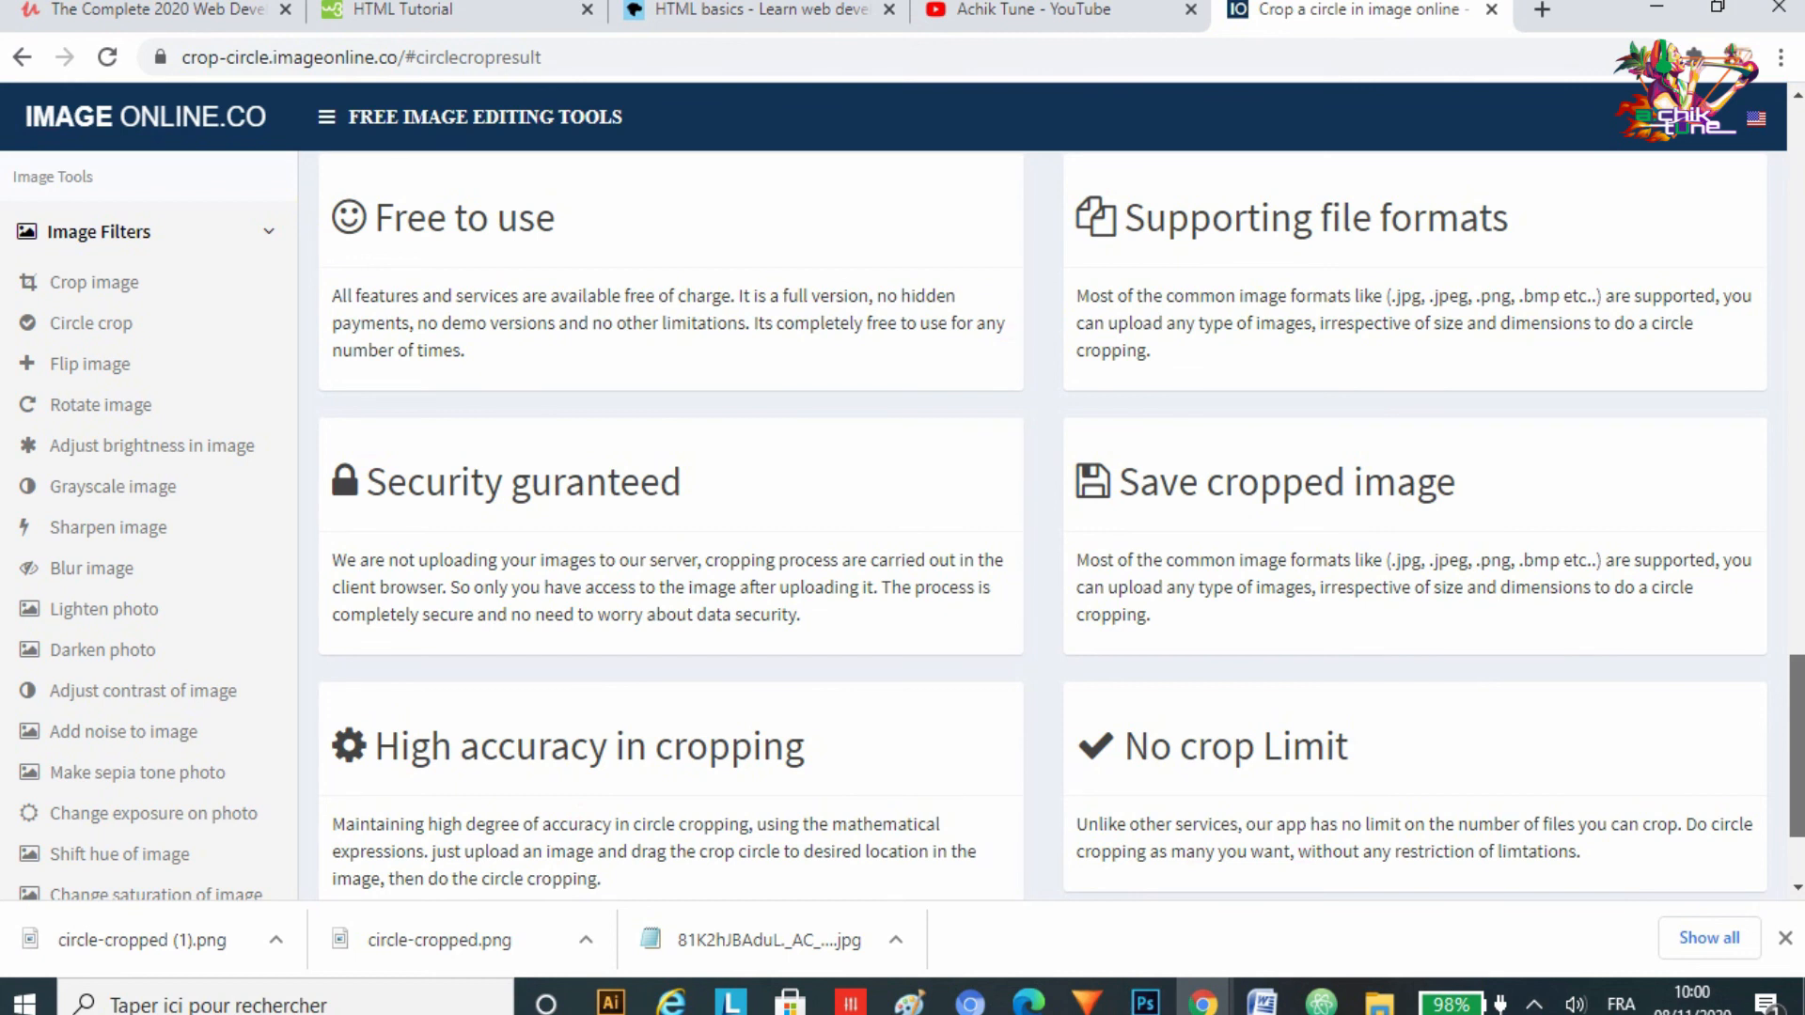
{"action": "scroll", "coordinate": [1044, 525], "scroll_direction": "down", "scroll_amount": 2}
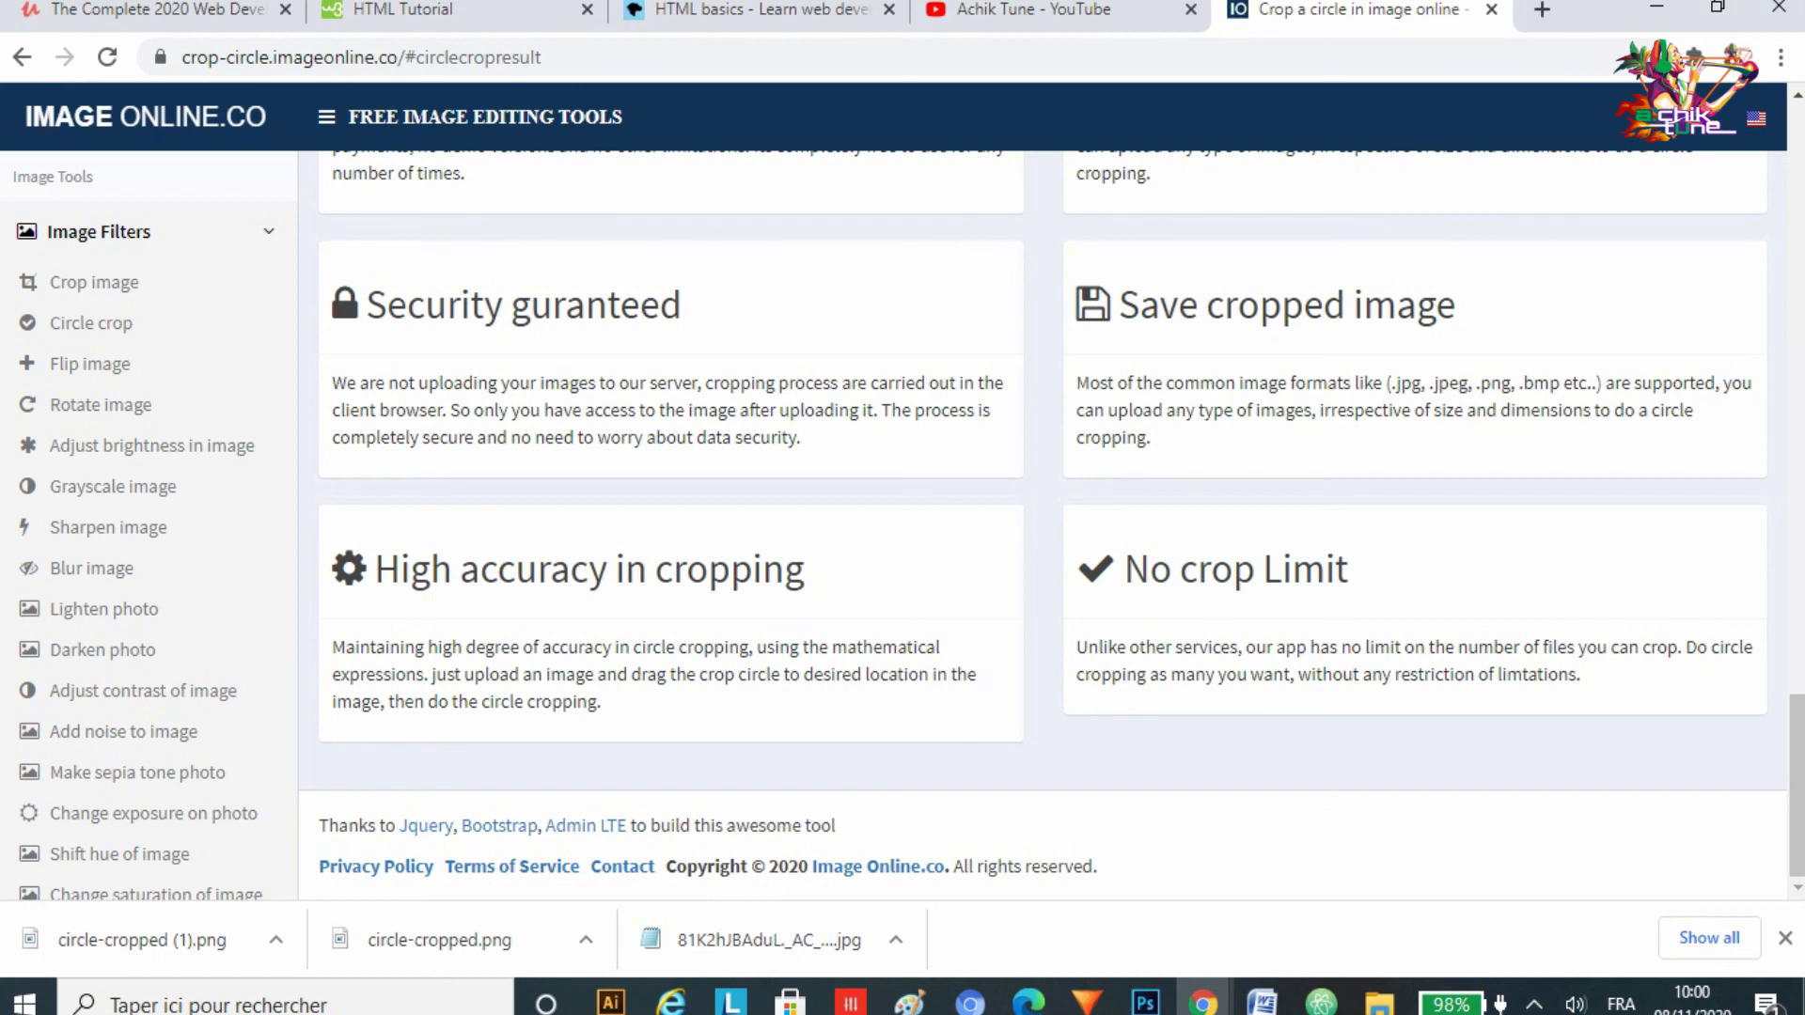
{"action": "left_click_drag", "start_coordinate": [1797, 786], "coordinate": [1797, 560]}
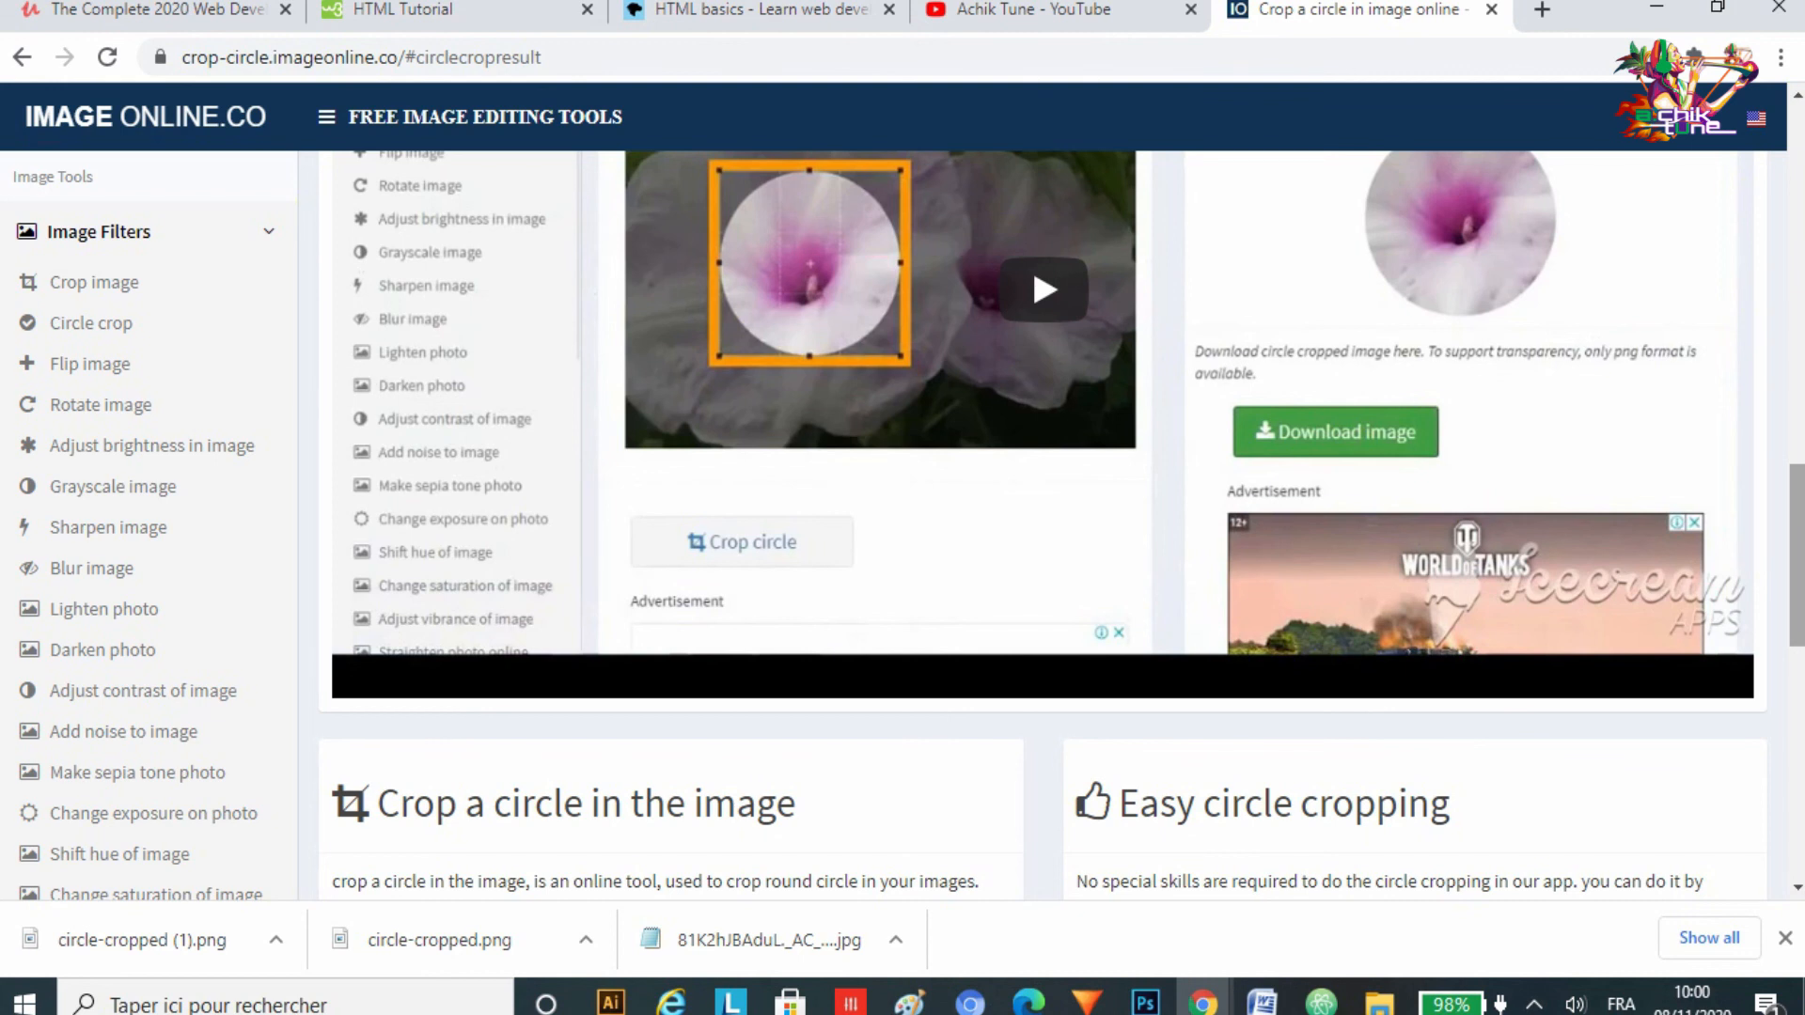
{"action": "scroll", "coordinate": [1044, 527], "scroll_direction": "up", "scroll_amount": 6}
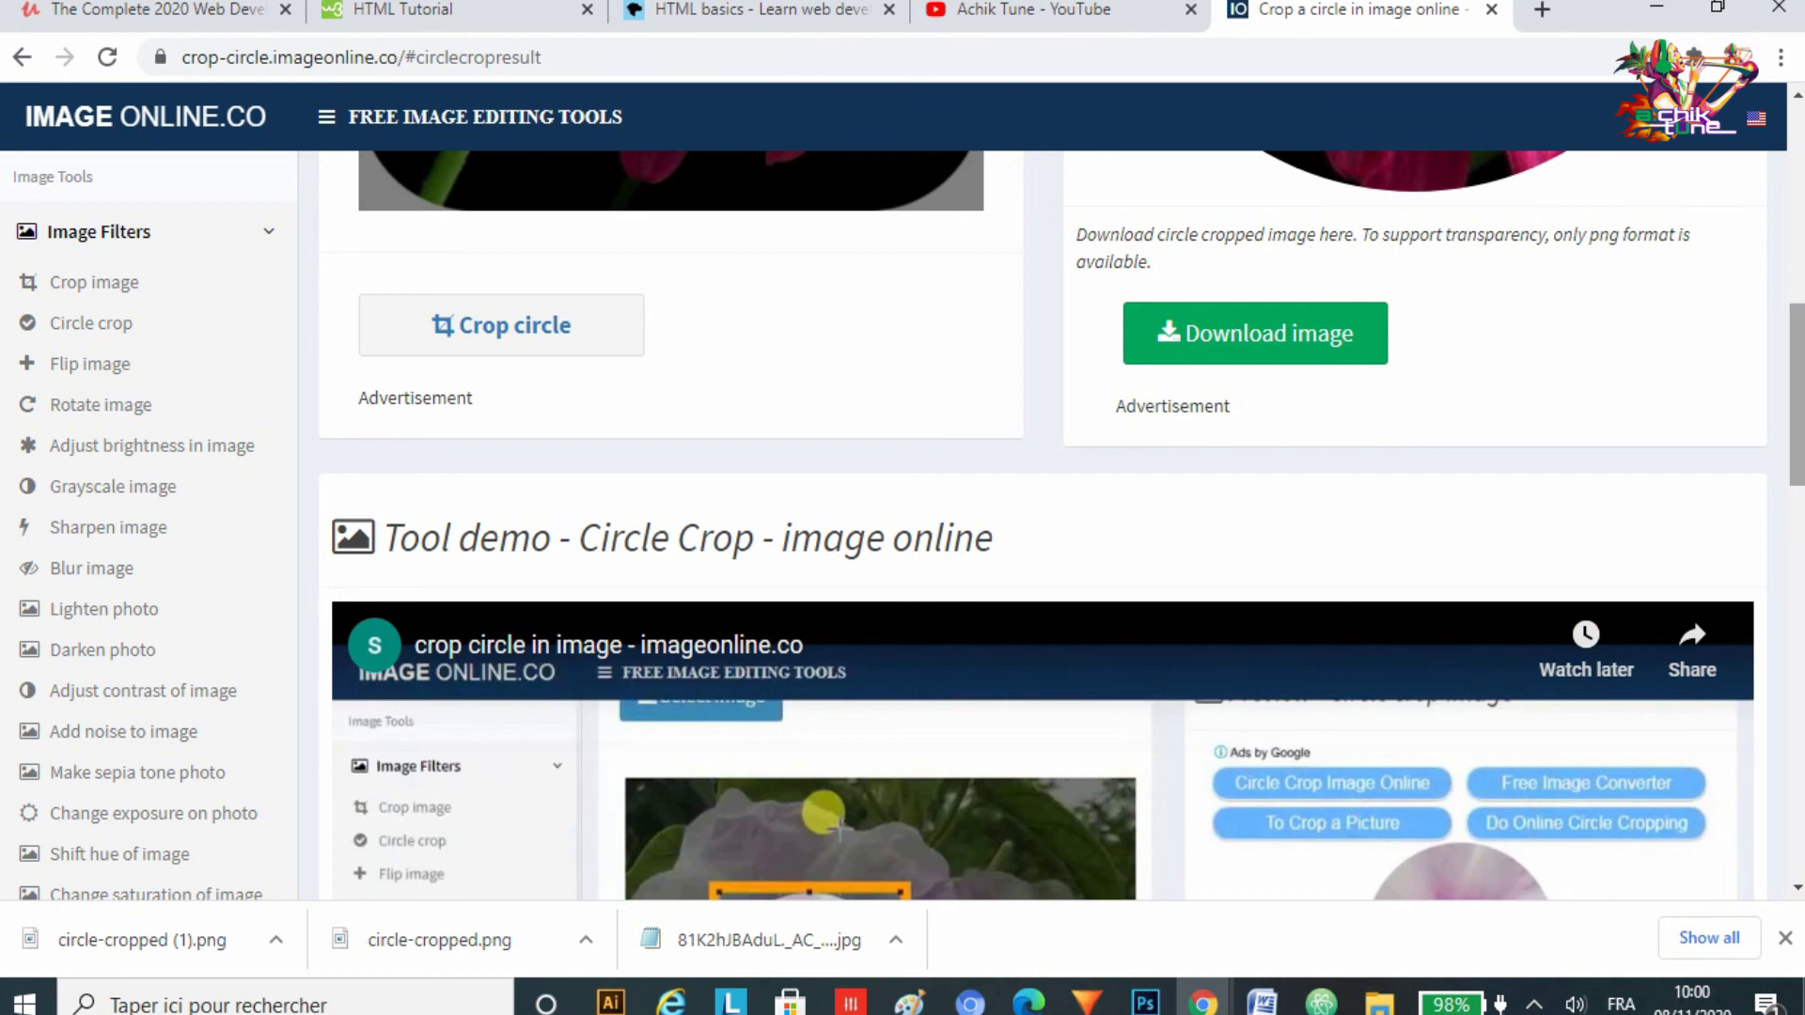
{"action": "scroll", "coordinate": [662, 202], "scroll_direction": "up", "scroll_amount": 3}
{"action": "scroll", "coordinate": [662, 202], "scroll_direction": "down", "scroll_amount": 13}
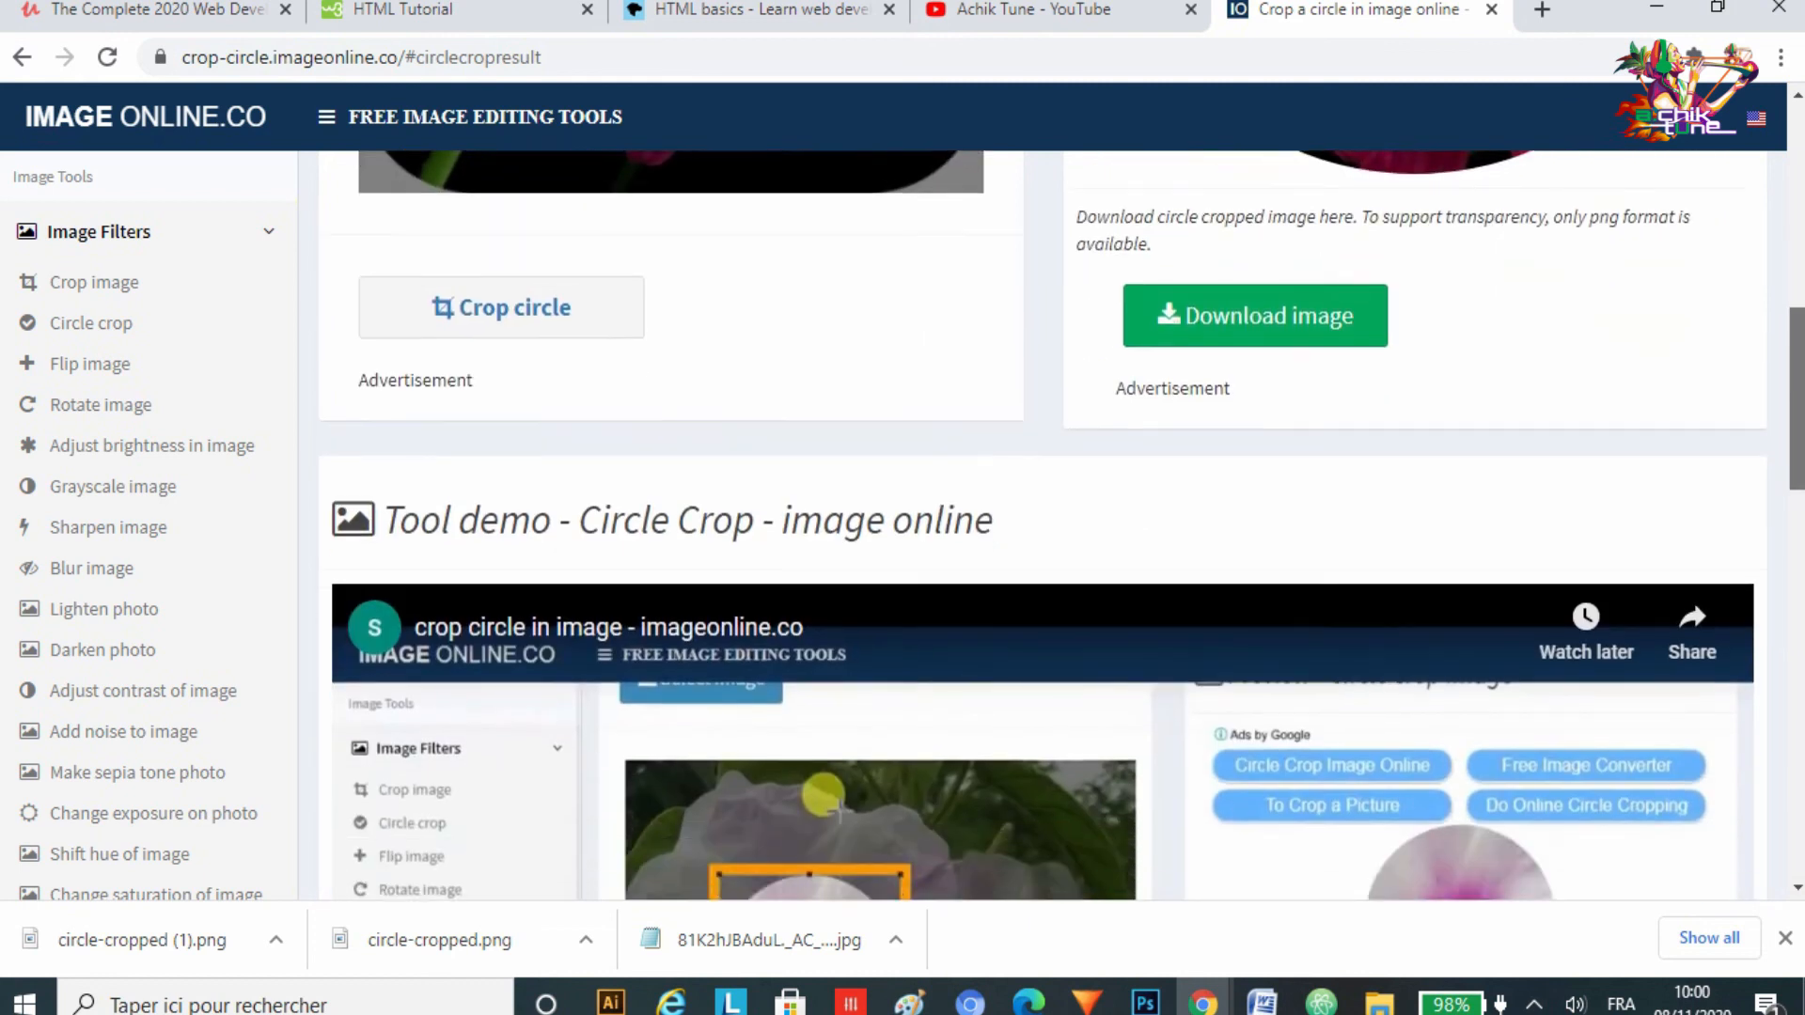
{"action": "scroll", "coordinate": [1043, 527], "scroll_direction": "down", "scroll_amount": 4}
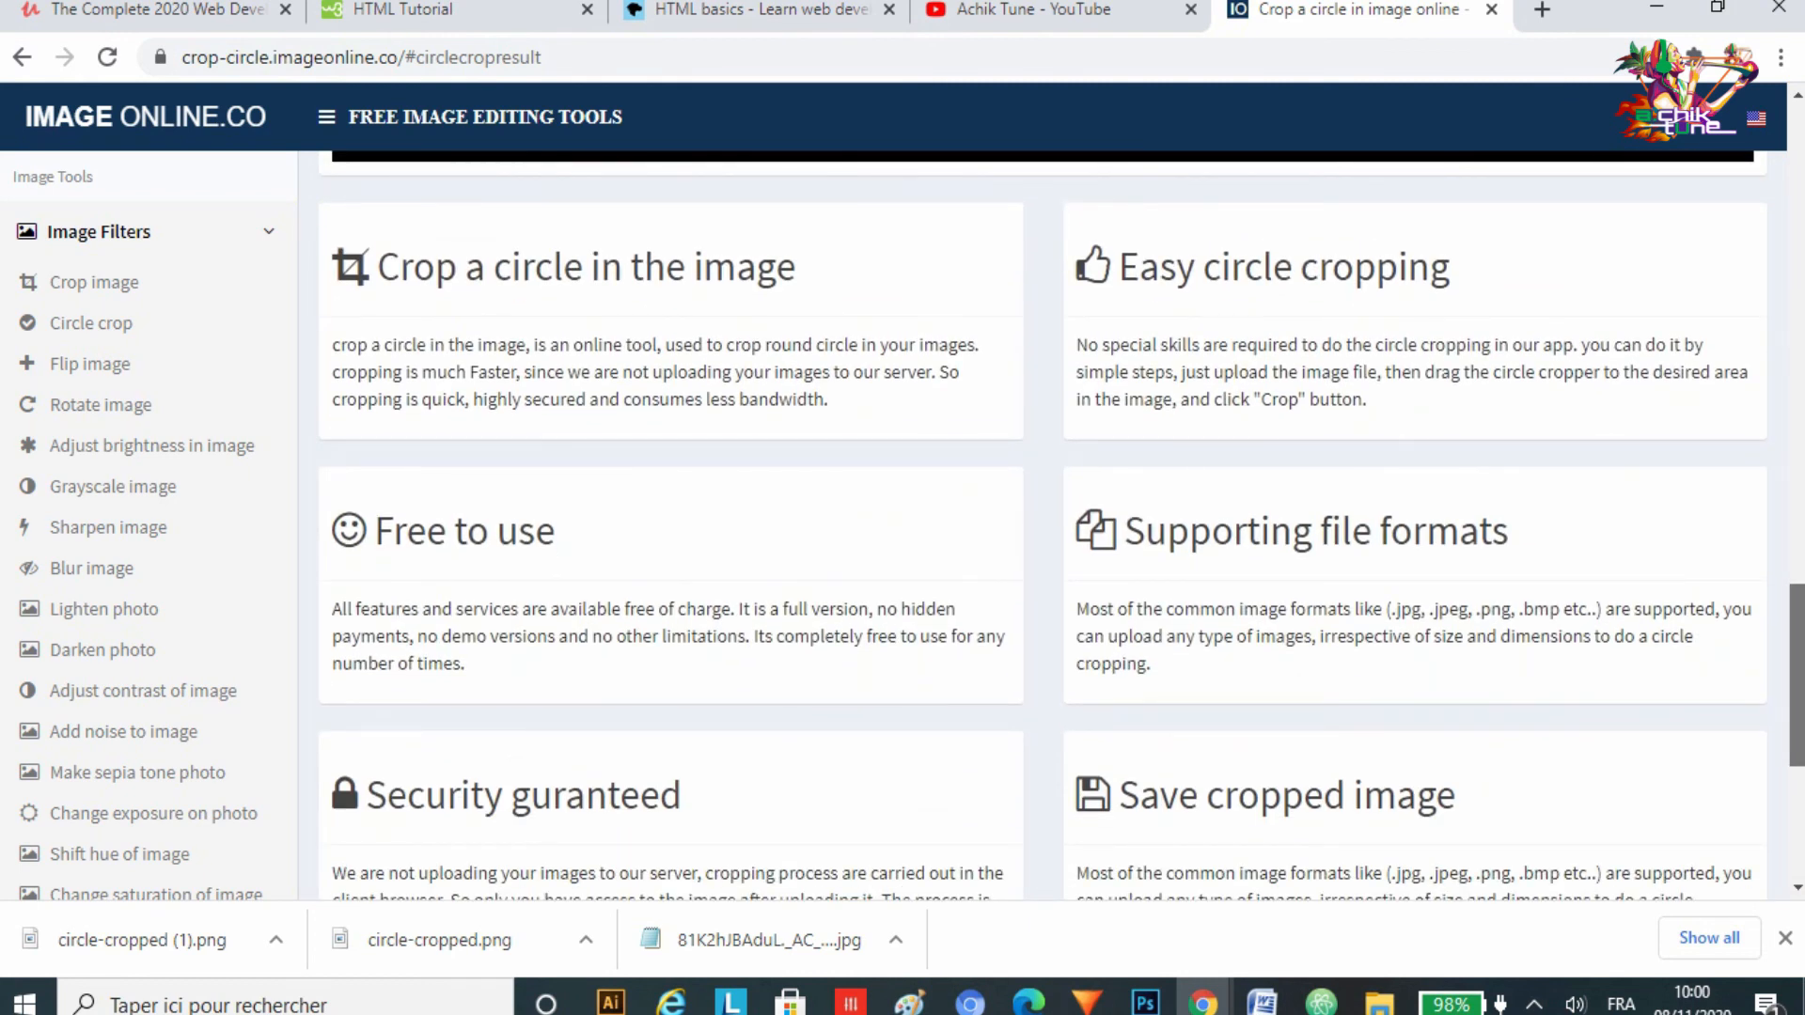
{"action": "scroll", "coordinate": [1043, 526], "scroll_direction": "up", "scroll_amount": 16}
{"action": "scroll", "coordinate": [1044, 527], "scroll_direction": "down", "scroll_amount": 2}
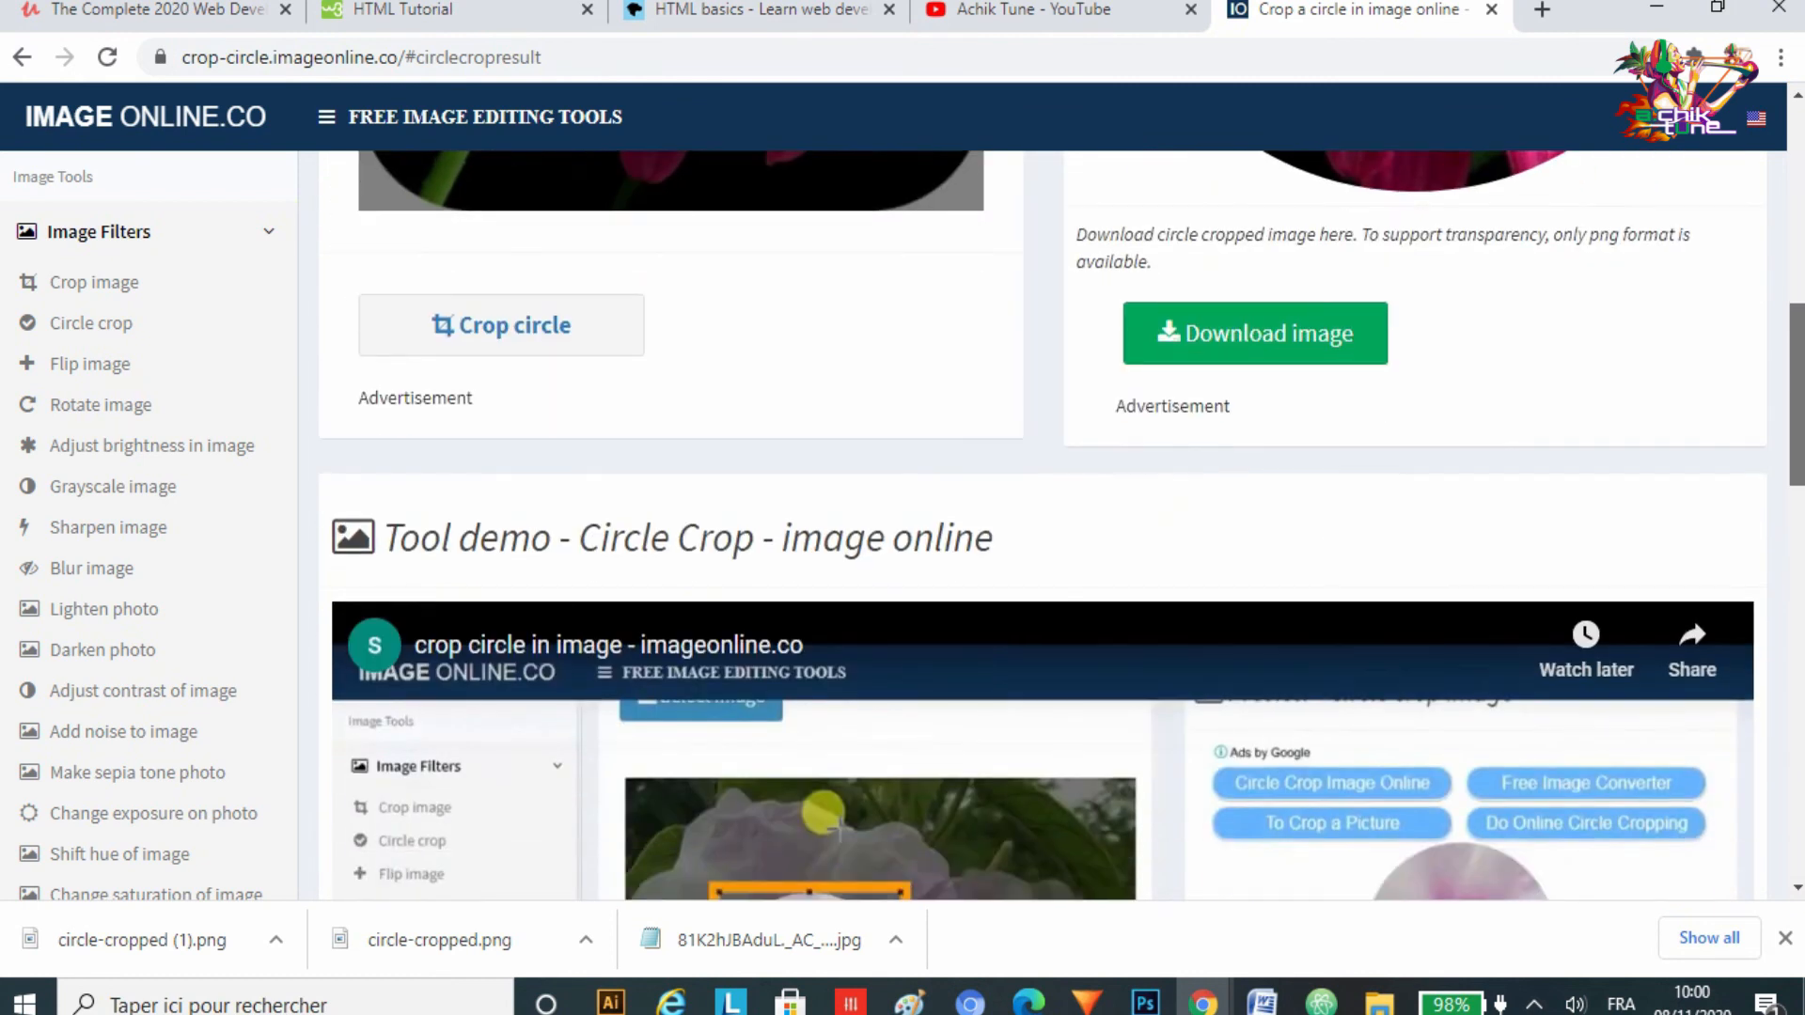